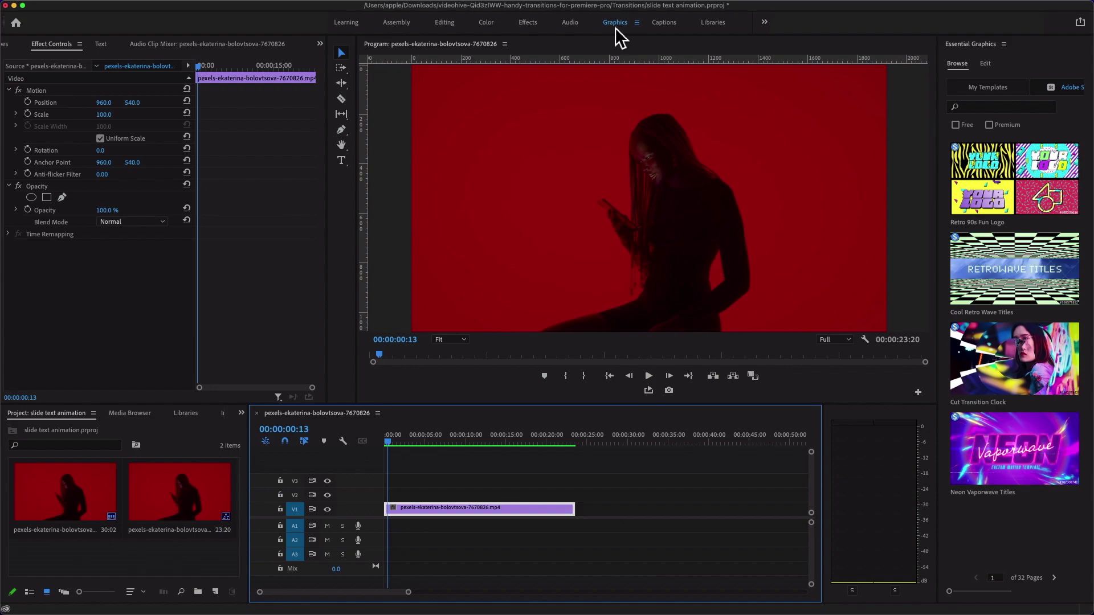
# - Add a text layer reading "SLIDE TEXT" over the video with the Type tool
pyautogui.click(342, 161)
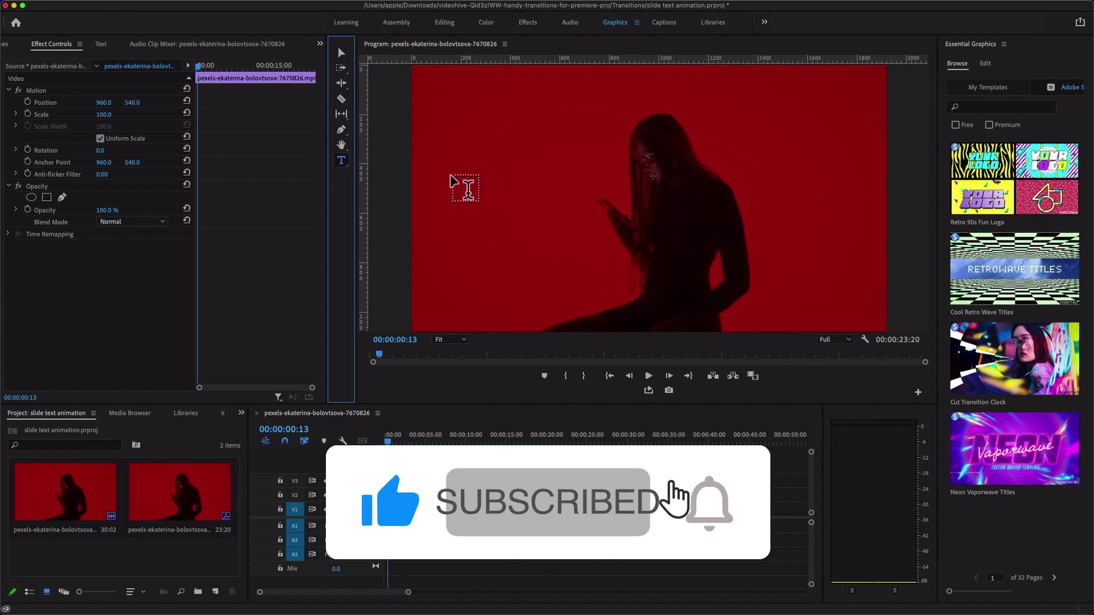
pyautogui.click(519, 190)
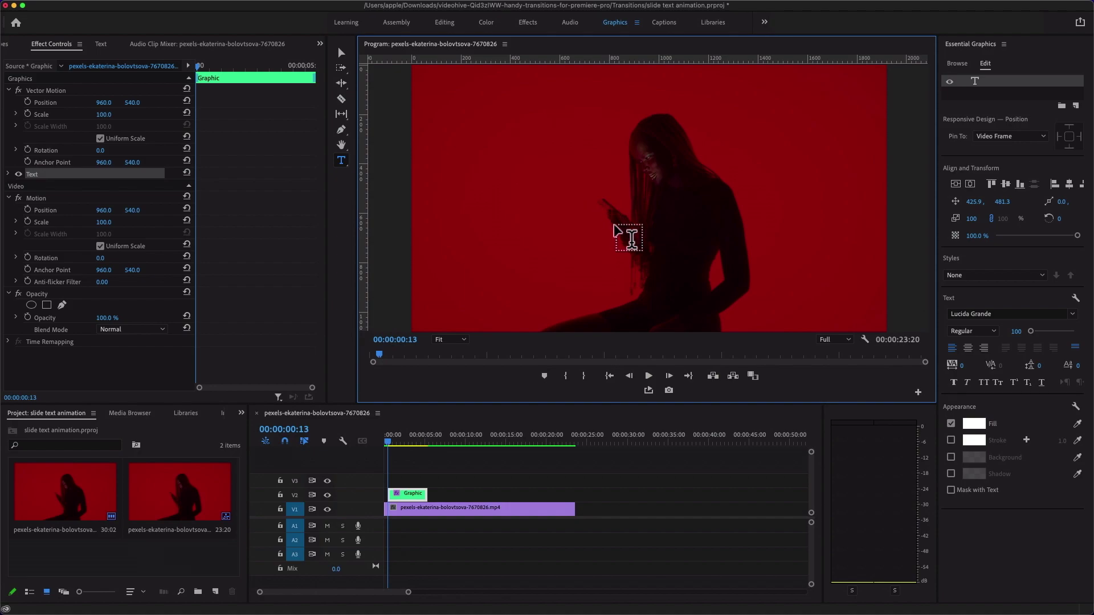
pyautogui.write('SLIDE TEXT')
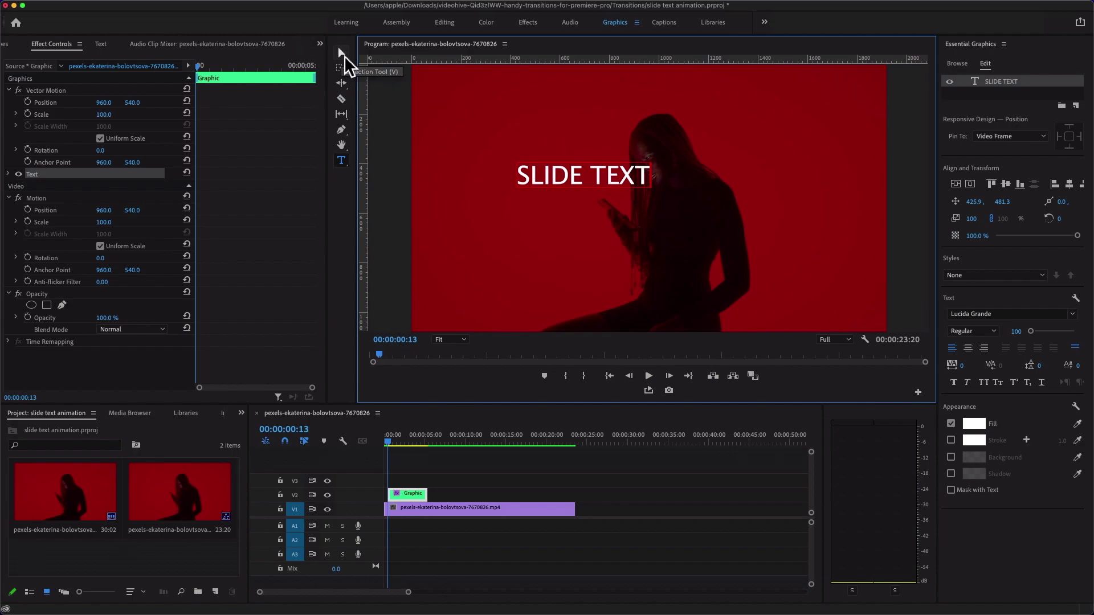
# - Enlarge the SLIDE TEXT title to 251% scale with font size 99 and centre it horizontally and vertically in the frame
pyautogui.click(342, 53)
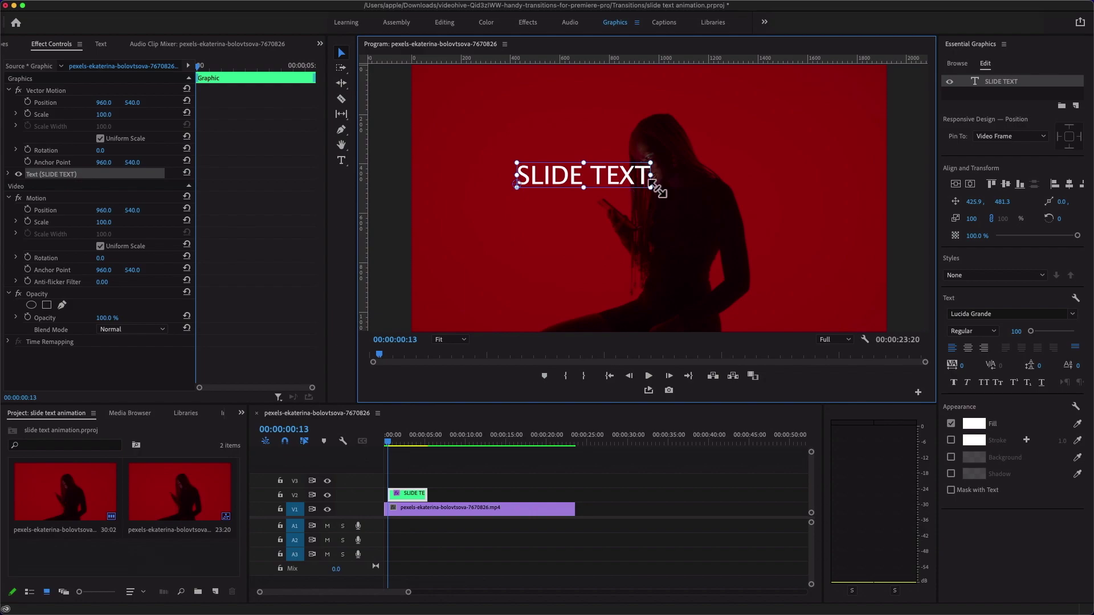
pyautogui.moveTo(661, 170); pyautogui.dragTo(824, 132)
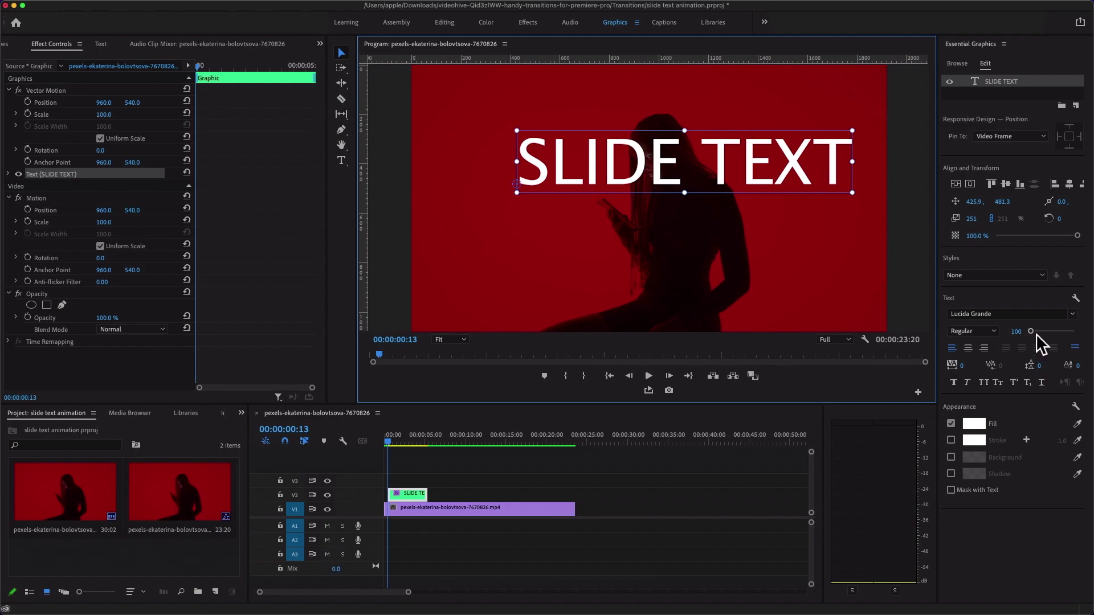
pyautogui.moveTo(1035, 334); pyautogui.dragTo(1041, 335)
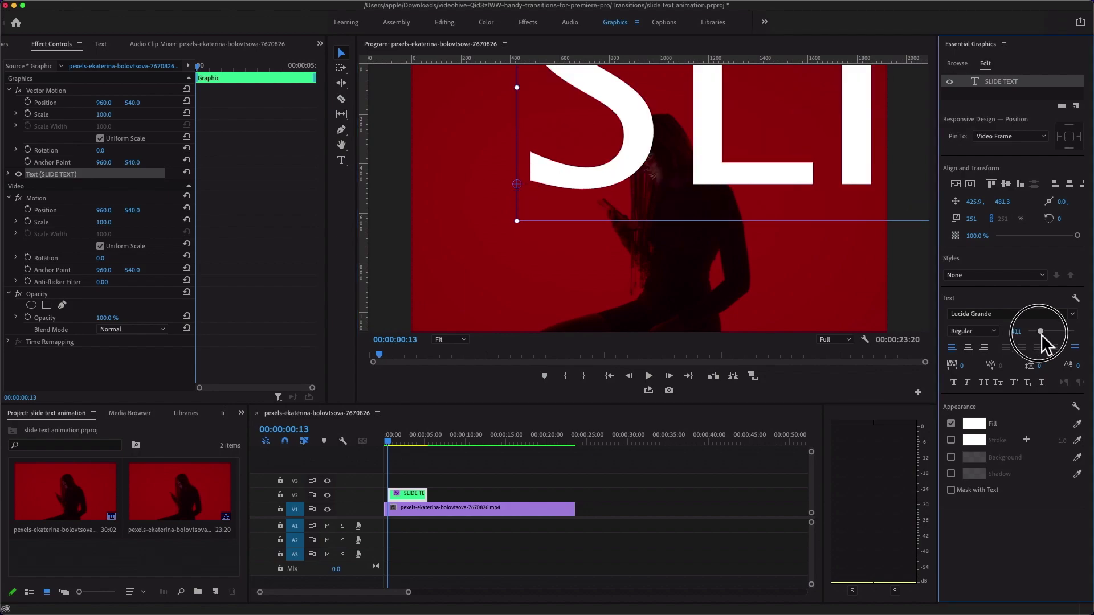
pyautogui.moveTo(1041, 334); pyautogui.dragTo(1032, 337)
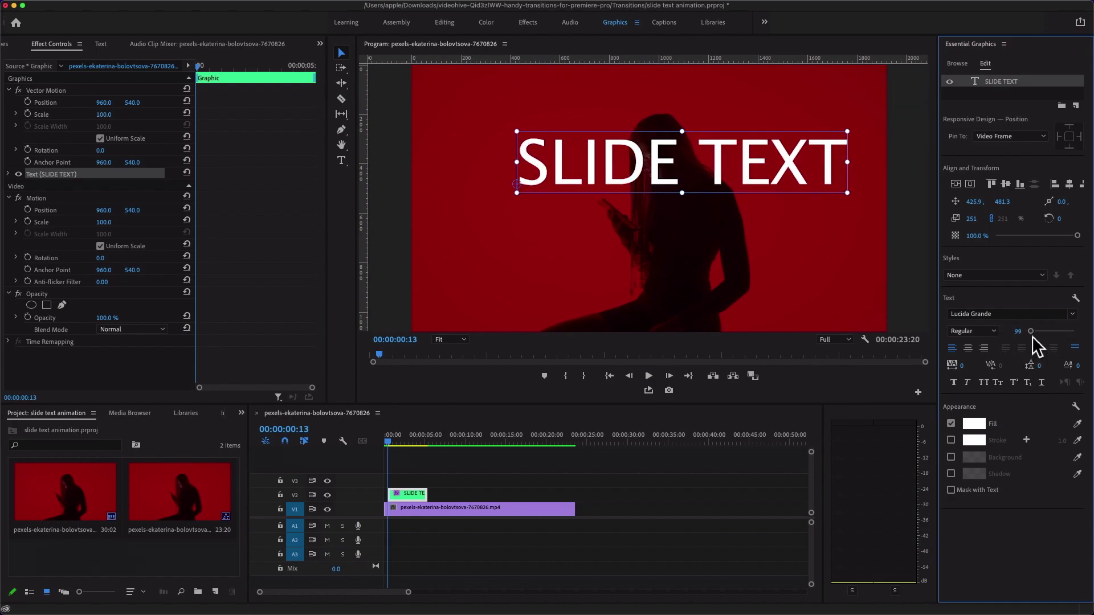
pyautogui.click(974, 187)
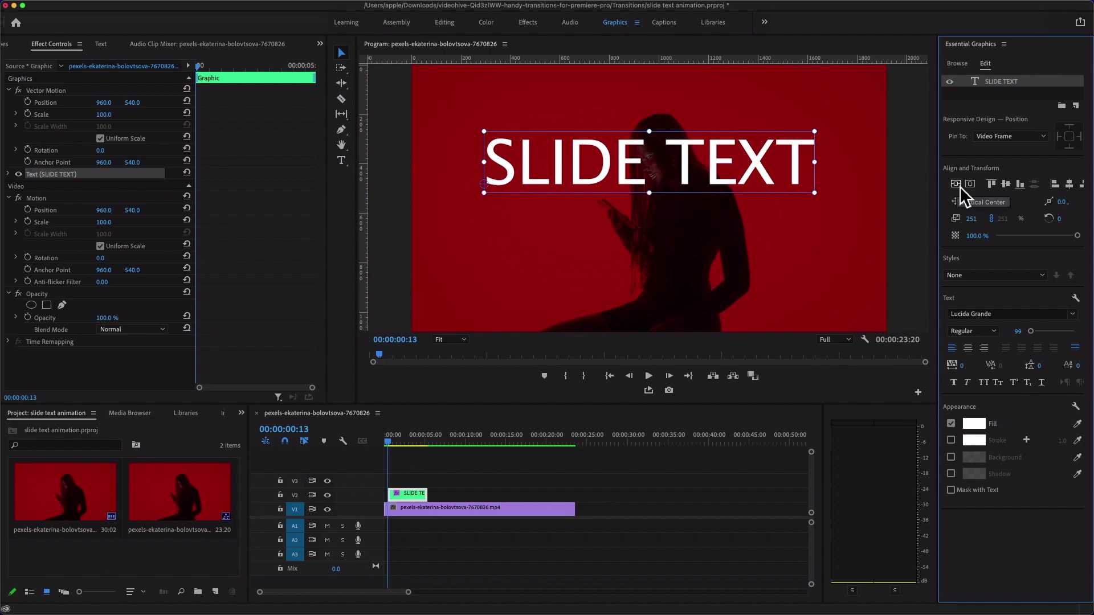
pyautogui.click(960, 186)
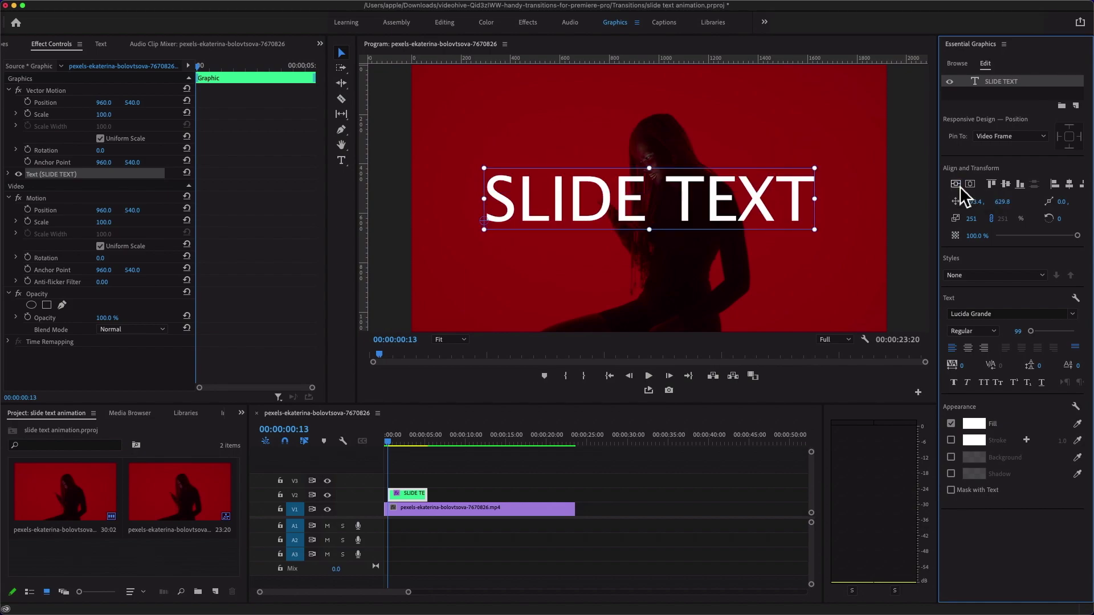
# - Add a vertical guide and align it precisely with the left edge of the title's bounding box
pyautogui.click(869, 340)
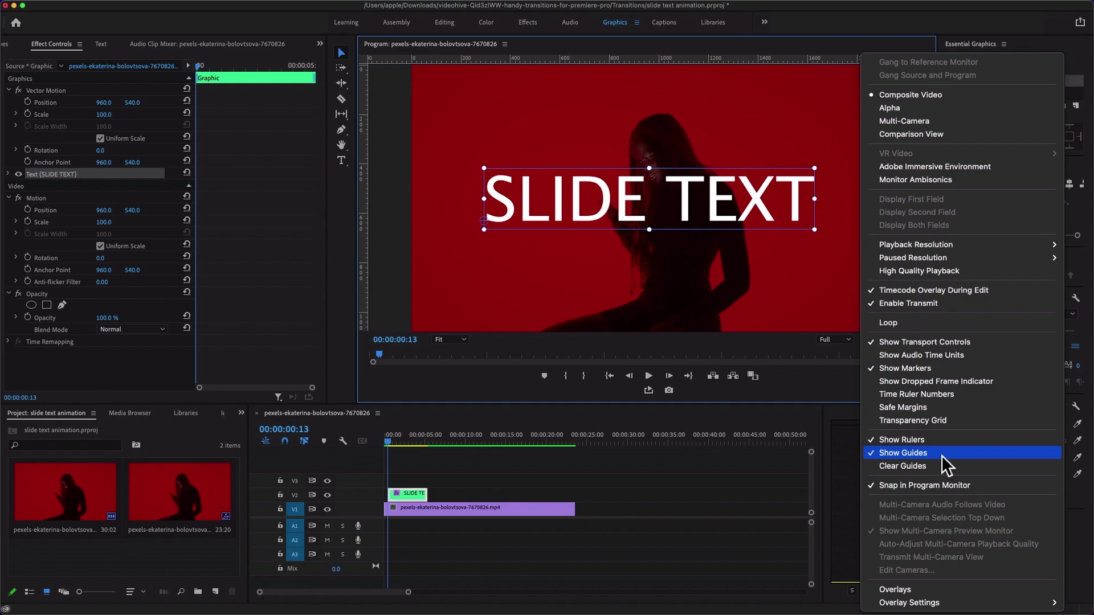
pyautogui.click(785, 349)
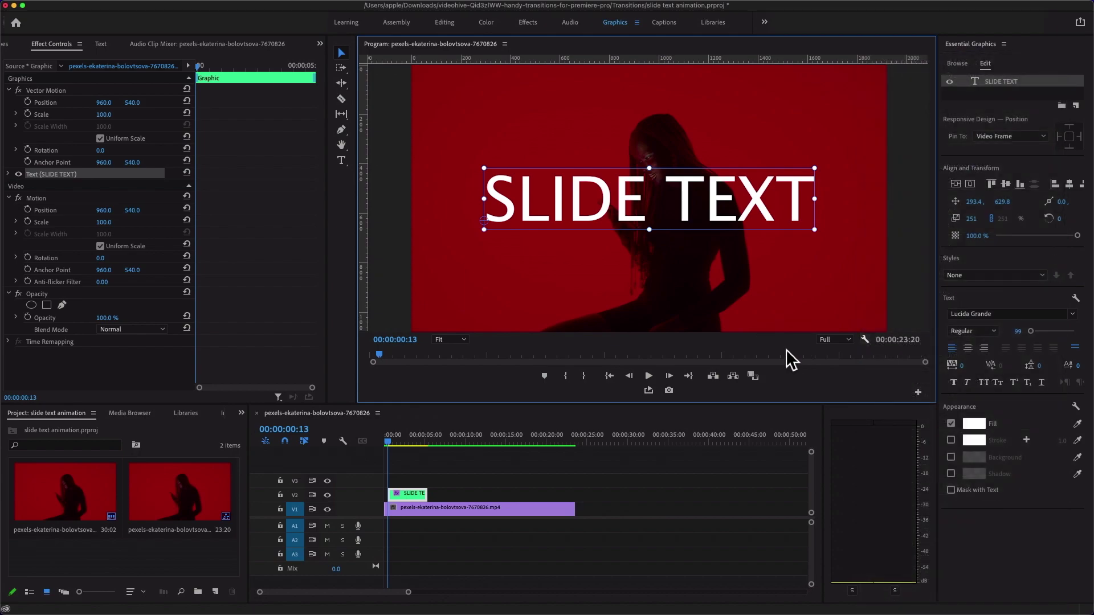
pyautogui.moveTo(372, 190); pyautogui.dragTo(492, 201)
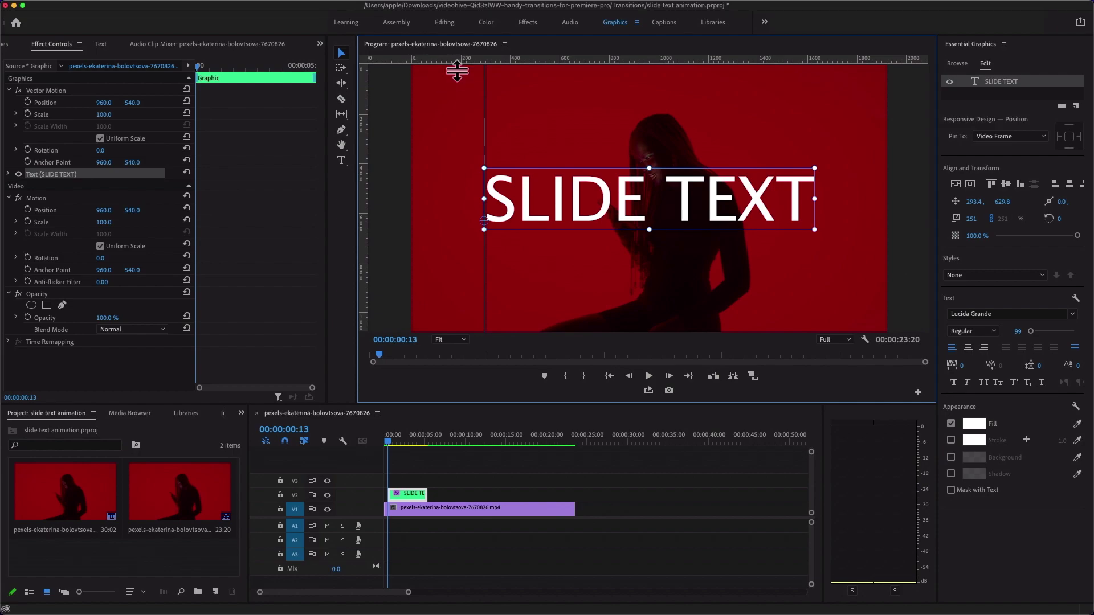
pyautogui.press('`')
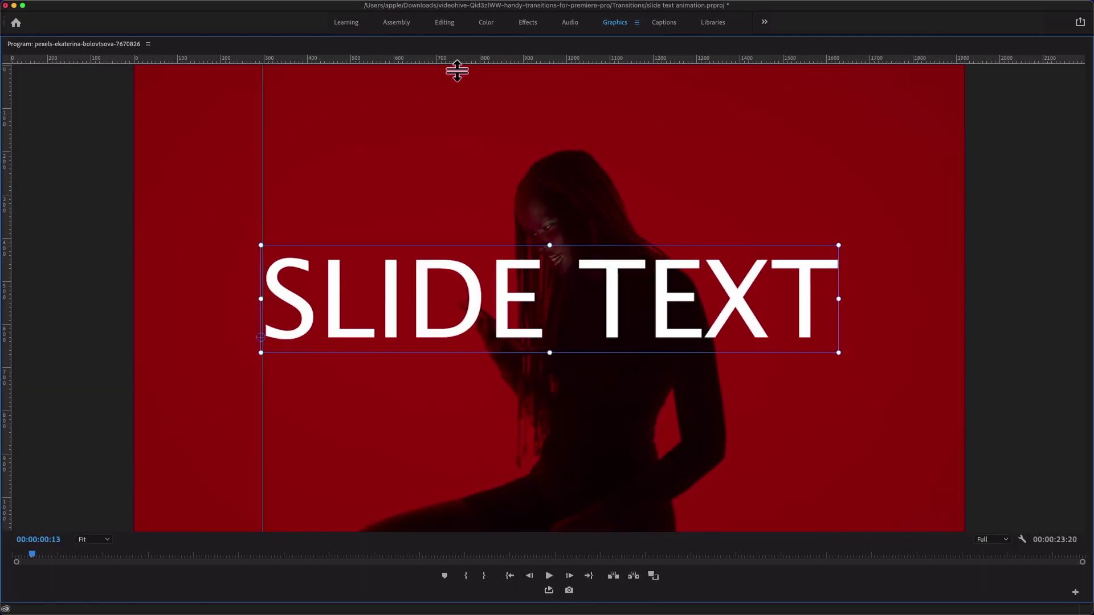
pyautogui.moveTo(271, 171); pyautogui.dragTo(269, 169)
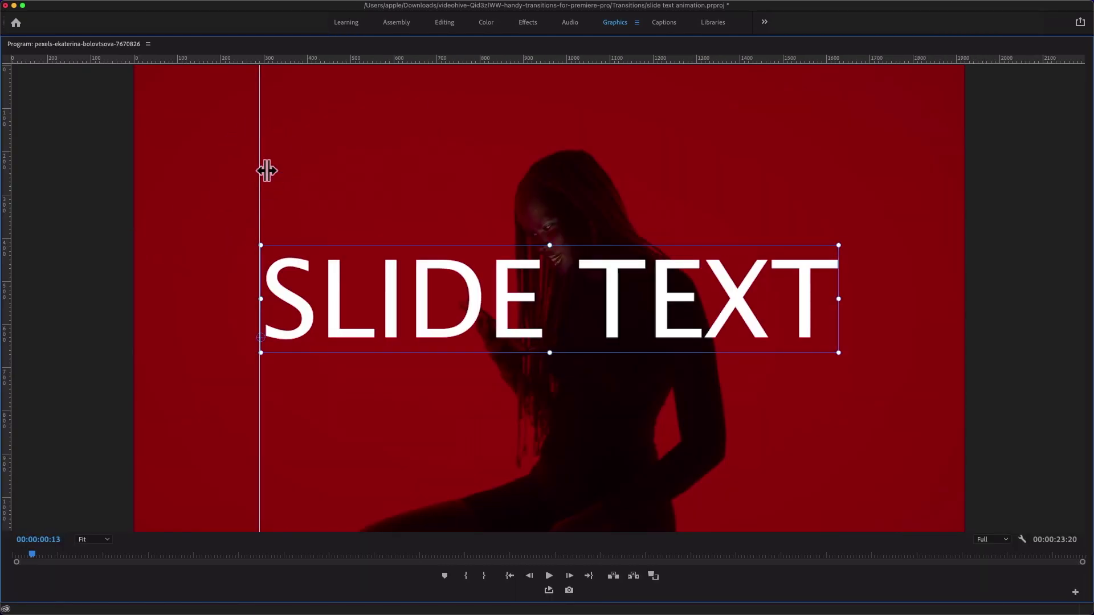
pyautogui.click(92, 540)
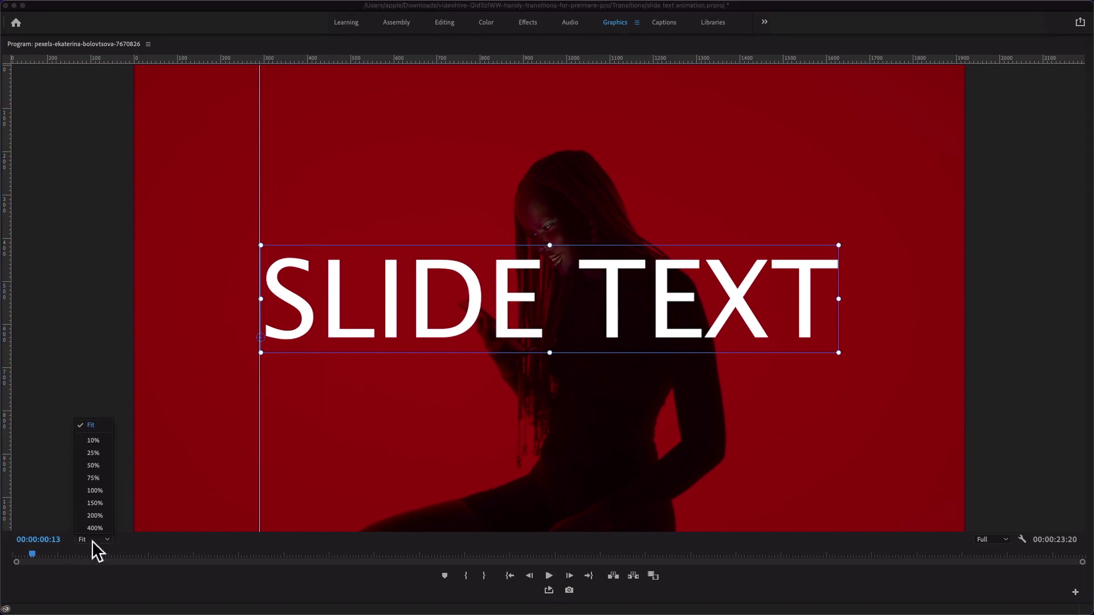
pyautogui.click(101, 502)
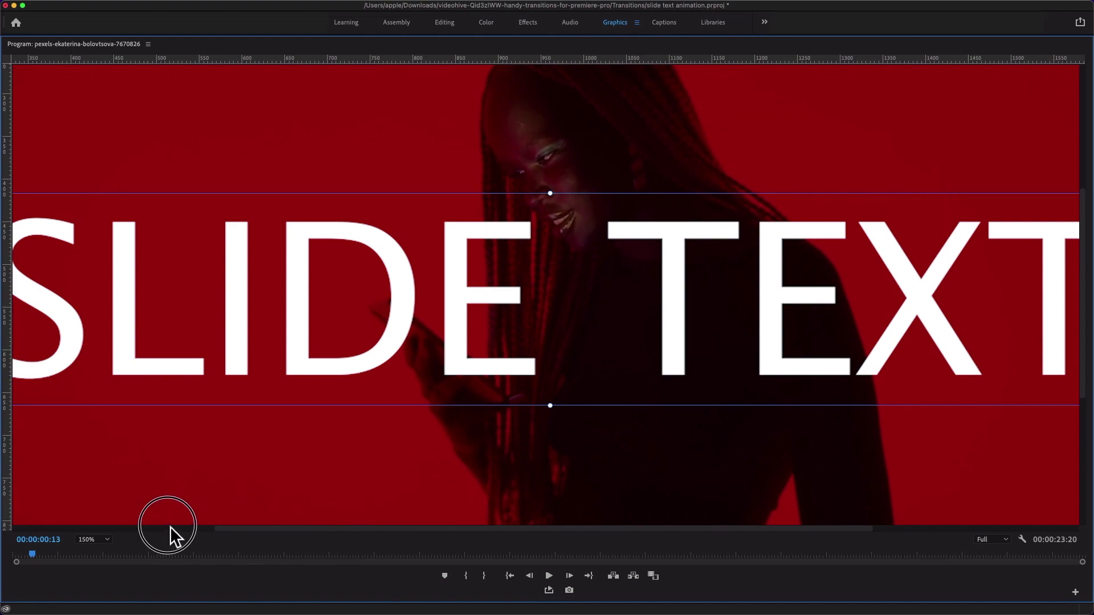
pyautogui.moveTo(215, 530); pyautogui.dragTo(126, 527)
pyautogui.moveTo(142, 146); pyautogui.dragTo(139, 150)
# - Add a second vertical guide along the right edge of the title's bounding box and return the preview to Fit
pyautogui.moveTo(15, 215); pyautogui.dragTo(1080, 308)
pyautogui.scroll(-3, 1088, 313)
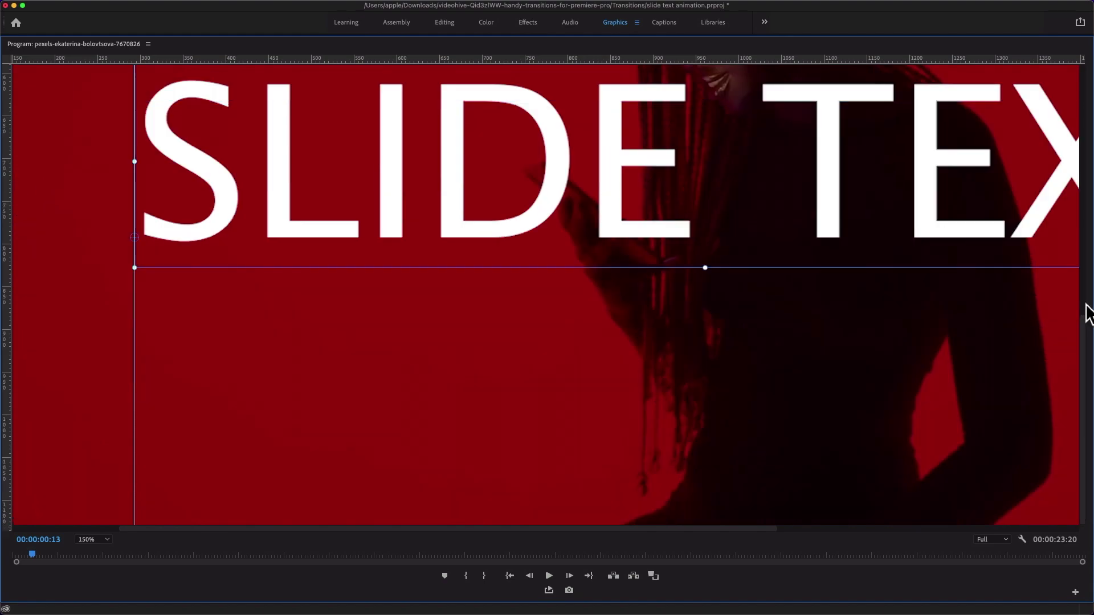
pyautogui.scroll(-3, 1087, 311)
pyautogui.scroll(6, 1087, 311)
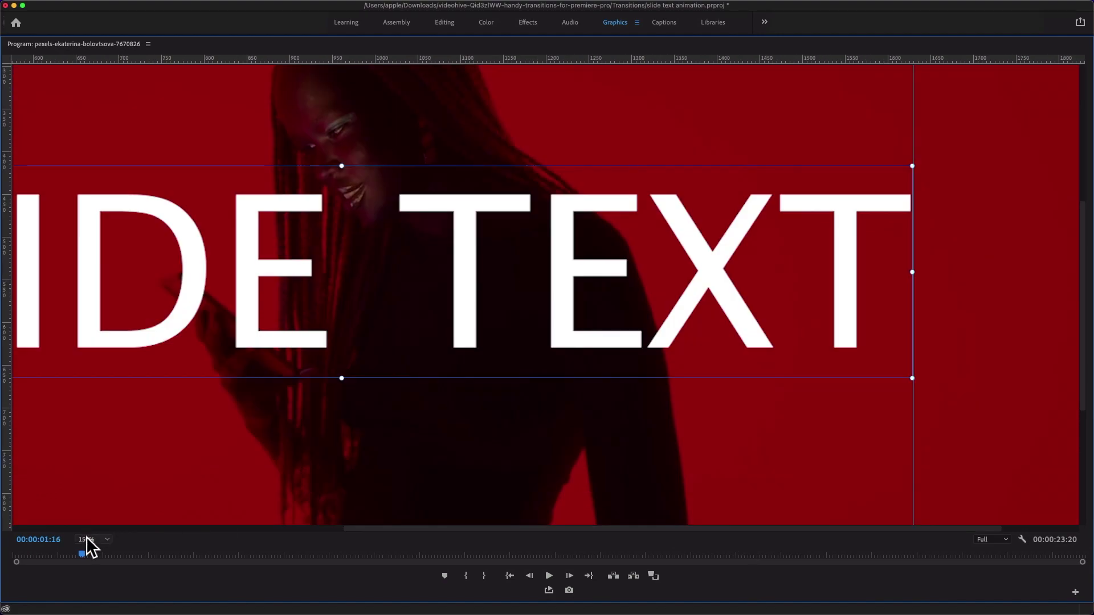
pyautogui.click(104, 539)
pyautogui.click(106, 426)
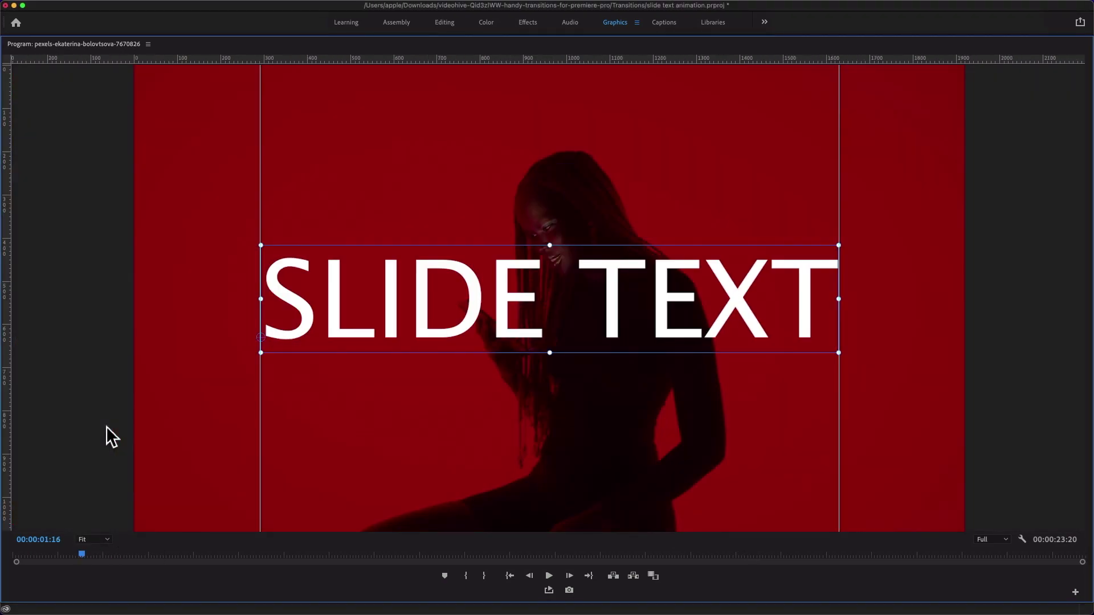
pyautogui.press('`')
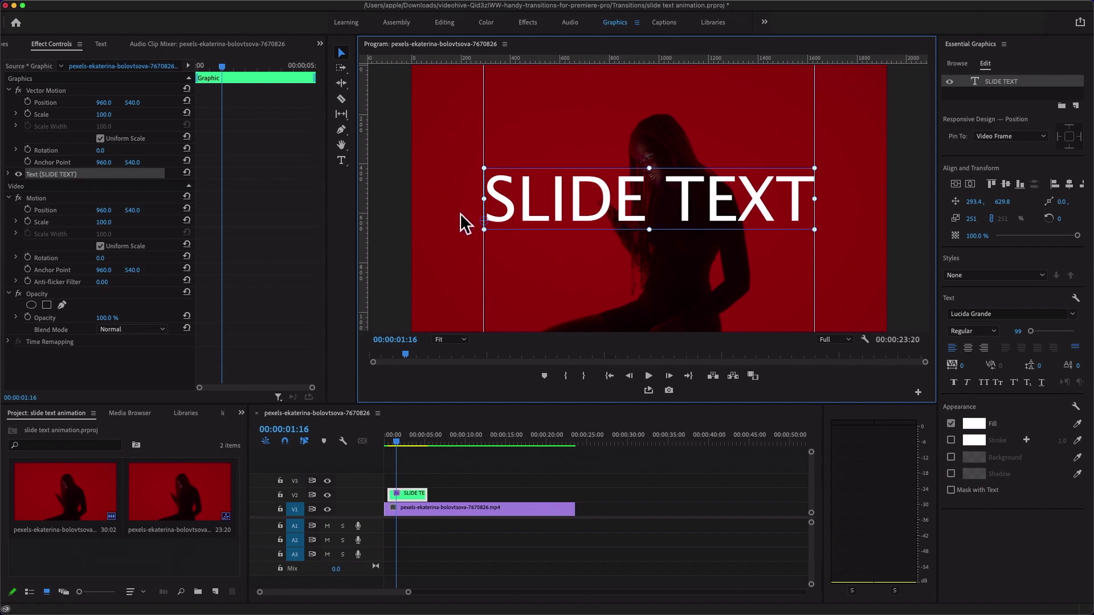
# - Find the Crop video effect and apply it to the SLIDE TEXT clip on V2
pyautogui.click(408, 594)
pyautogui.moveTo(408, 595); pyautogui.dragTo(359, 596)
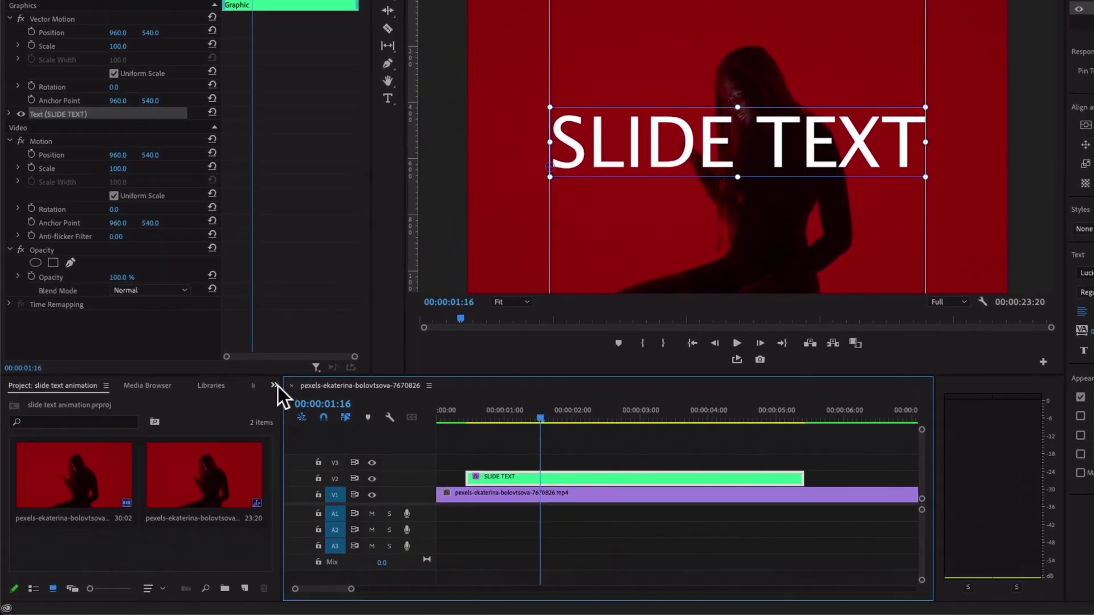
pyautogui.click(276, 386)
pyautogui.click(294, 462)
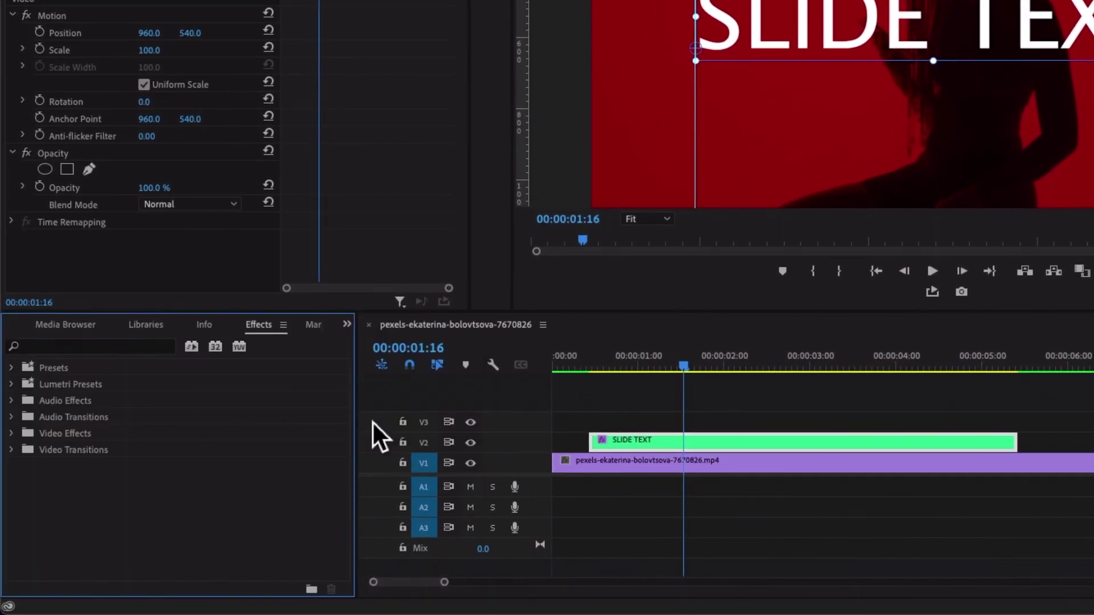
pyautogui.click(134, 351)
pyautogui.write('CROP')
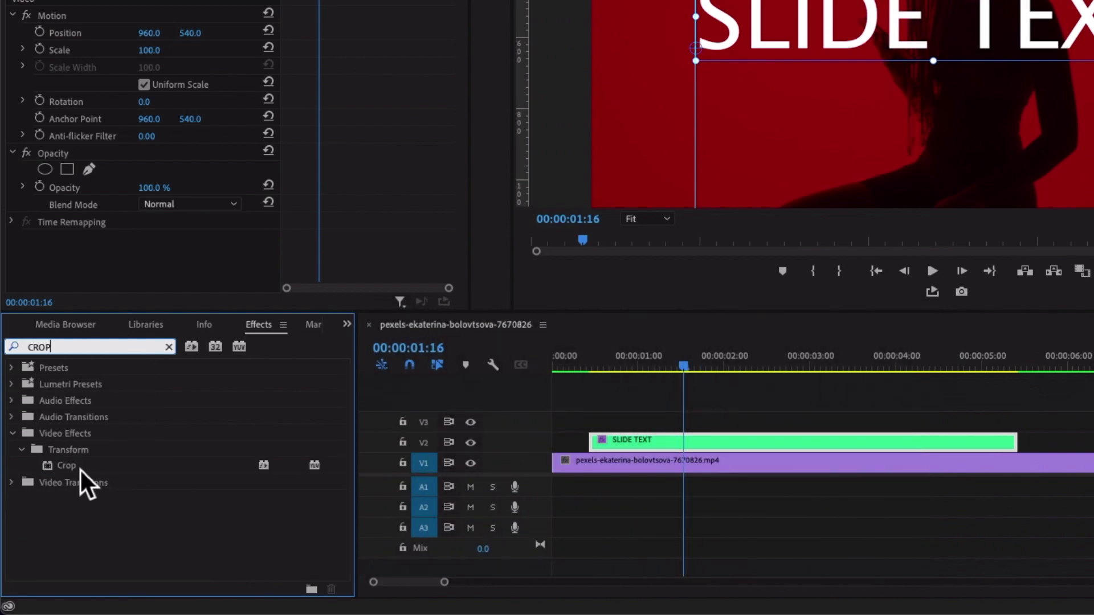
pyautogui.moveTo(71, 466); pyautogui.dragTo(728, 459)
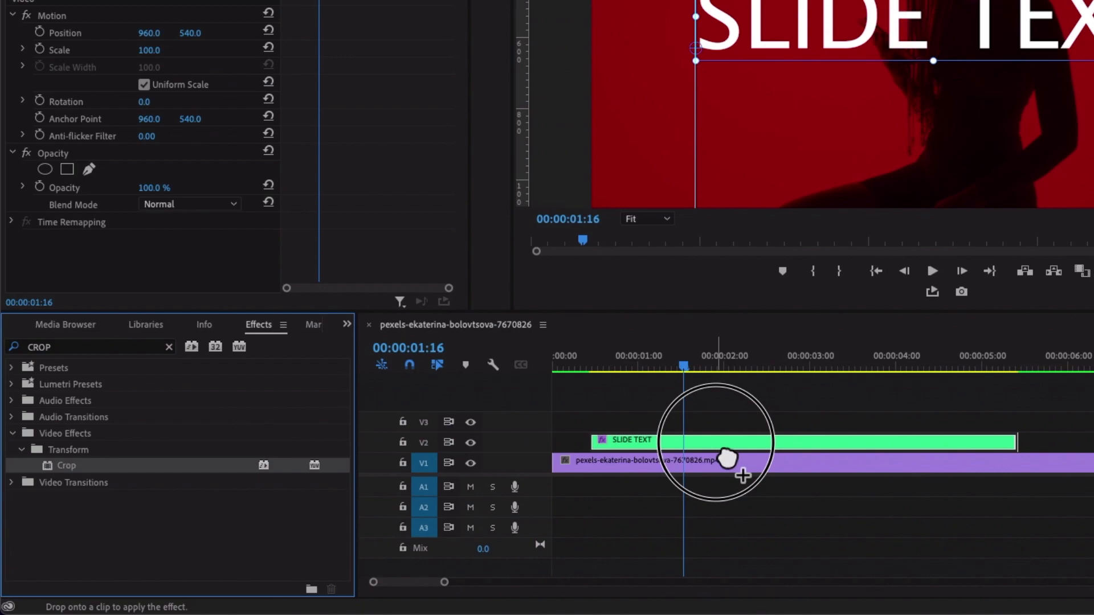
pyautogui.moveTo(728, 459); pyautogui.dragTo(727, 456)
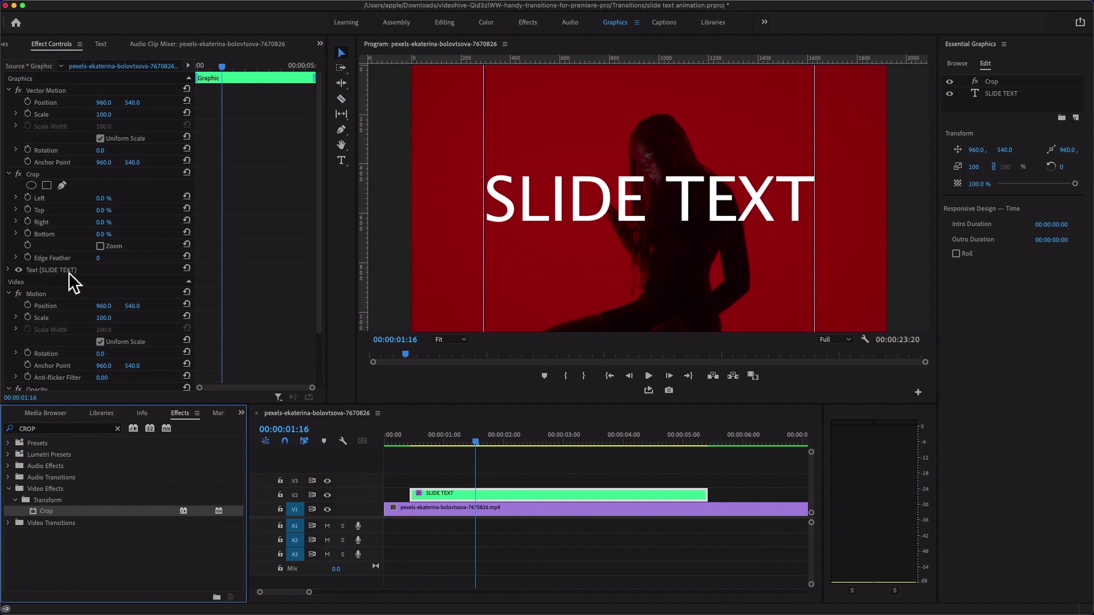
# - Select the graphic's Crop effect and move its left edge to the left guide, about 15.5%
pyautogui.moveTo(320, 211); pyautogui.dragTo(325, 302)
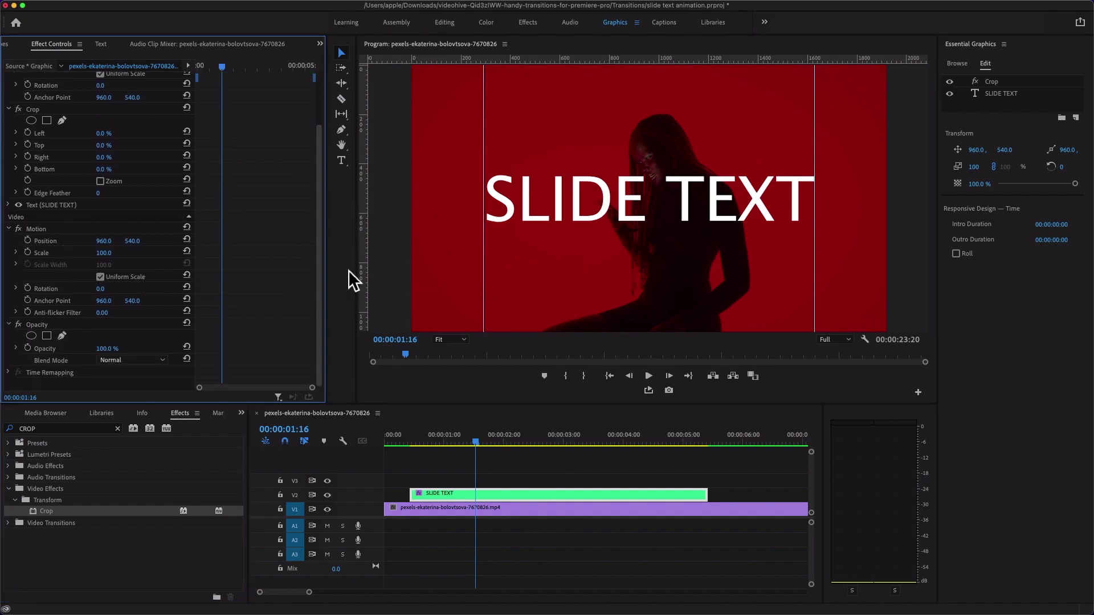
pyautogui.click(996, 84)
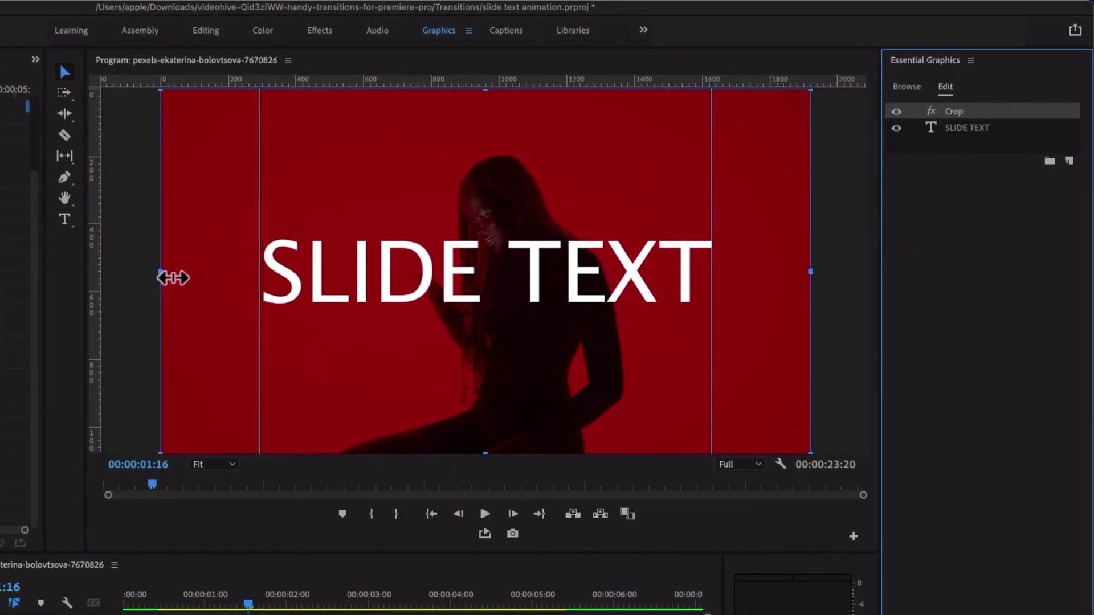
pyautogui.moveTo(173, 278); pyautogui.dragTo(726, 289)
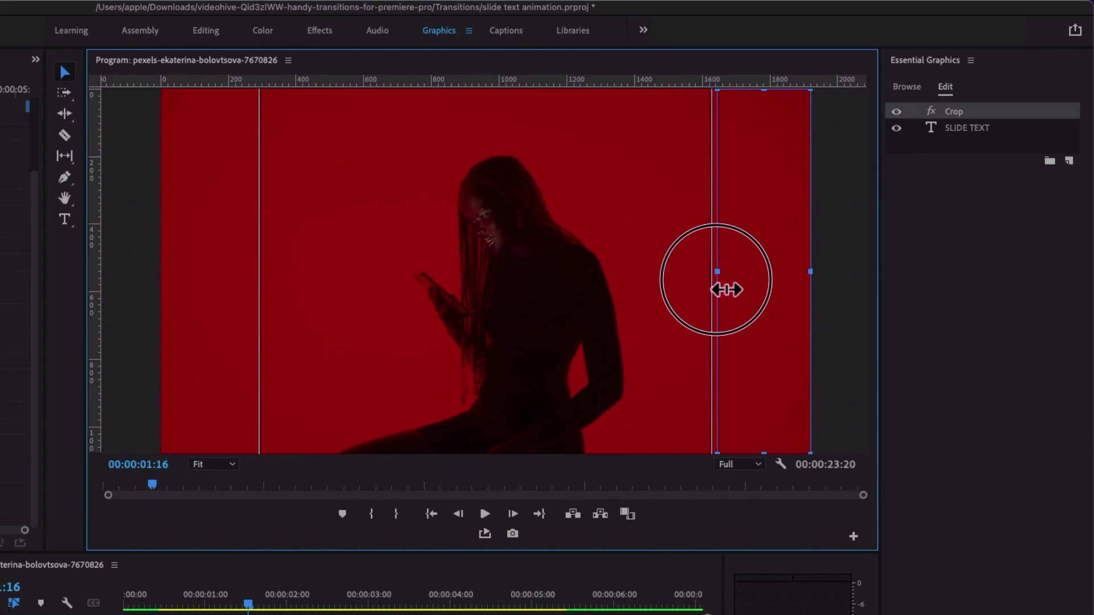
pyautogui.moveTo(726, 289); pyautogui.dragTo(267, 272)
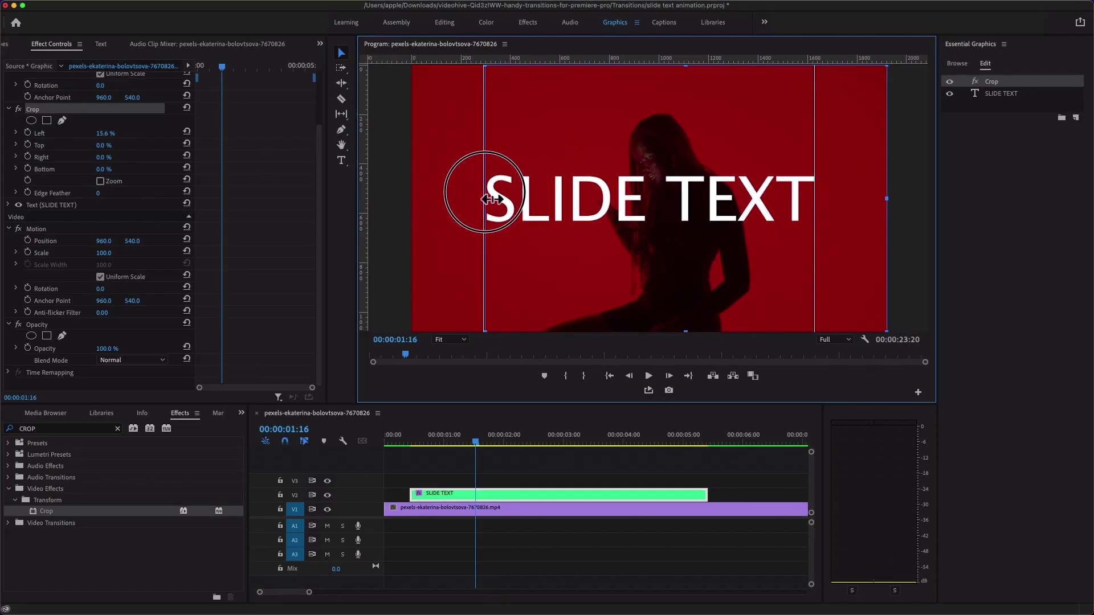
pyautogui.moveTo(491, 199); pyautogui.dragTo(490, 199)
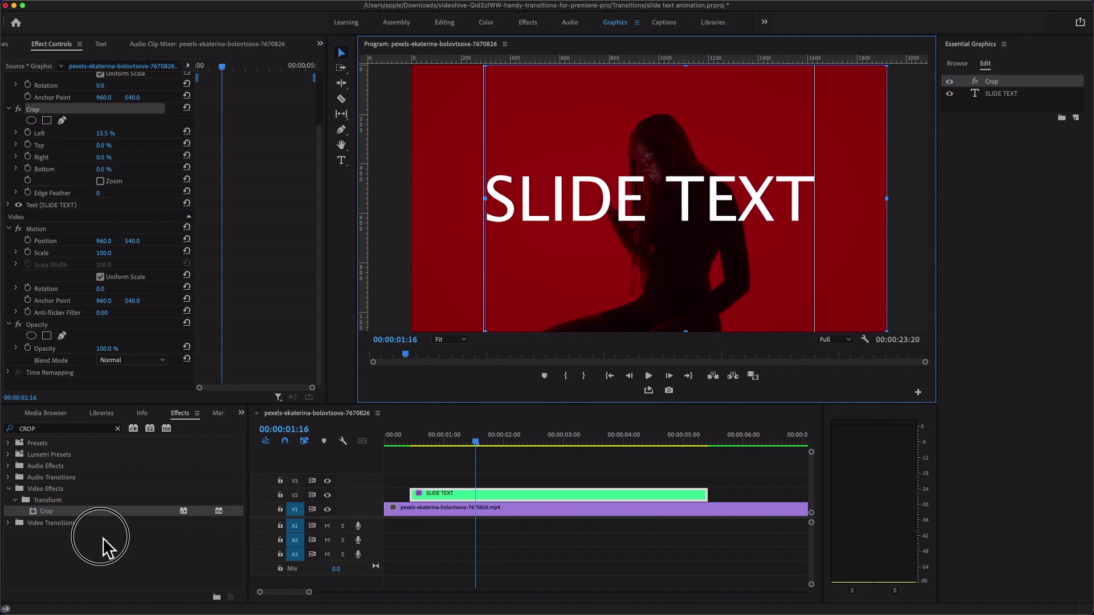
# - Refine the left crop edge to 15.3% so it lines up exactly with the left guide
pyautogui.press('`')
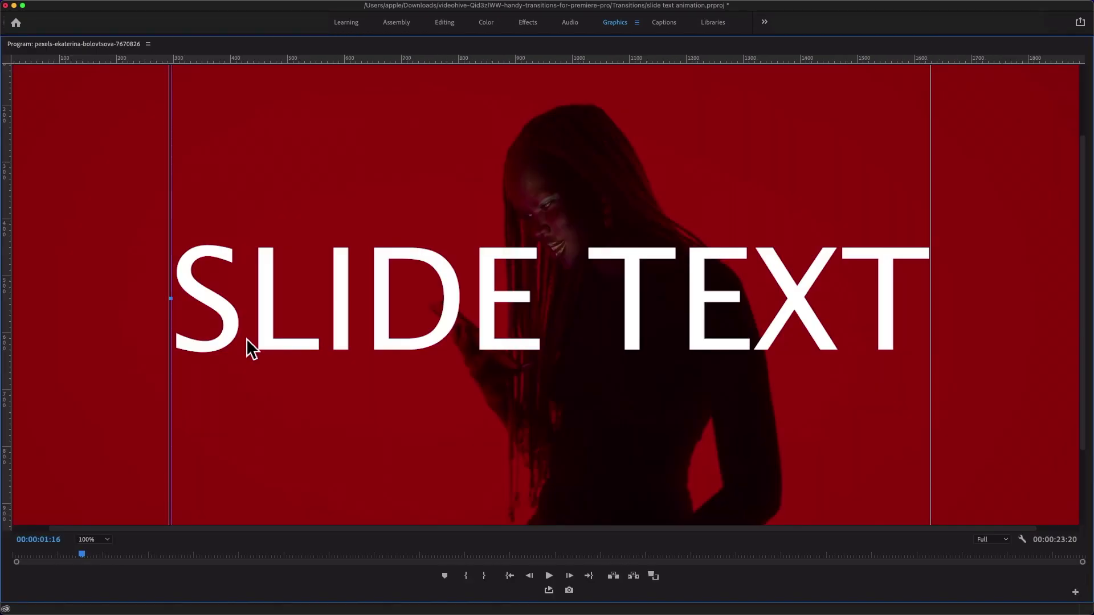
pyautogui.moveTo(170, 299); pyautogui.dragTo(169, 299)
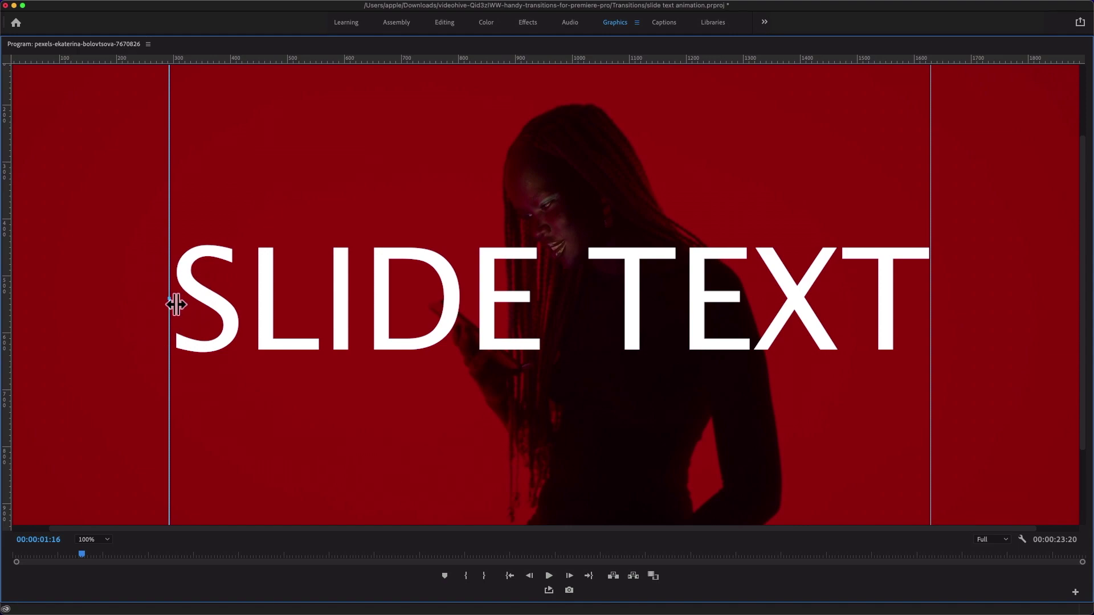
pyautogui.click(884, 260)
pyautogui.press('`')
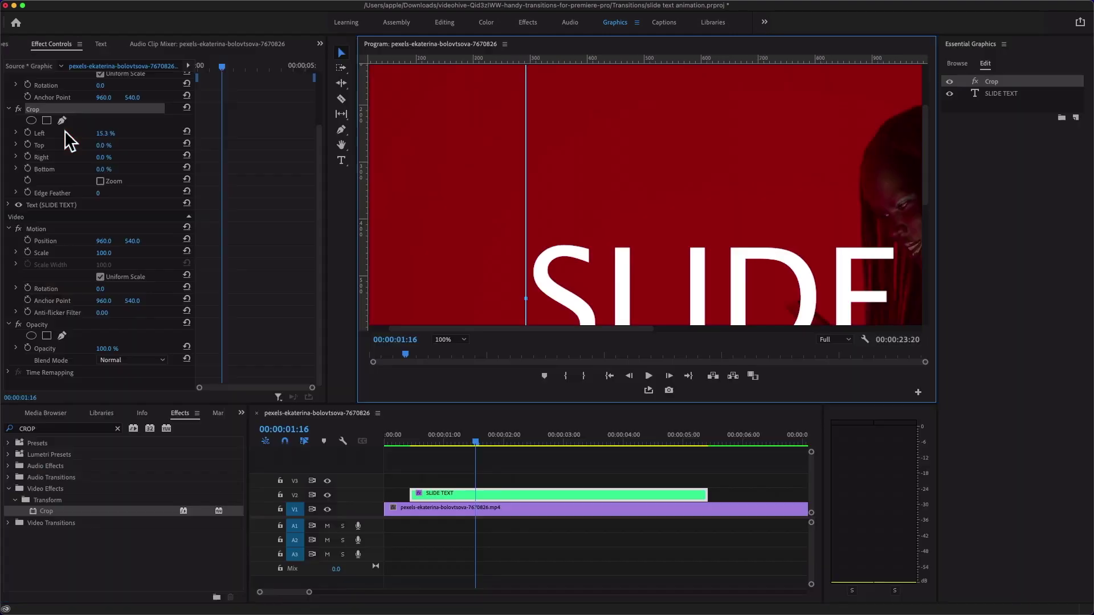
pyautogui.moveTo(640, 329); pyautogui.dragTo(789, 331)
pyautogui.click(453, 342)
pyautogui.click(454, 352)
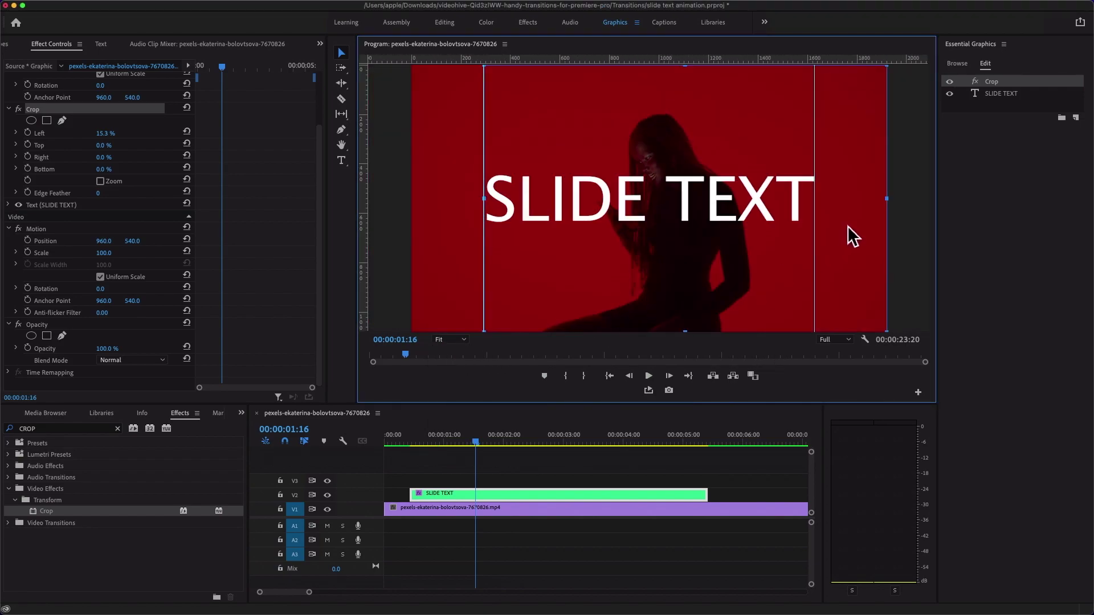
# - Crop the graphic's right side to 15.1%, aligning the crop edge with the right guide
pyautogui.click(898, 207)
pyautogui.moveTo(897, 207); pyautogui.dragTo(819, 219)
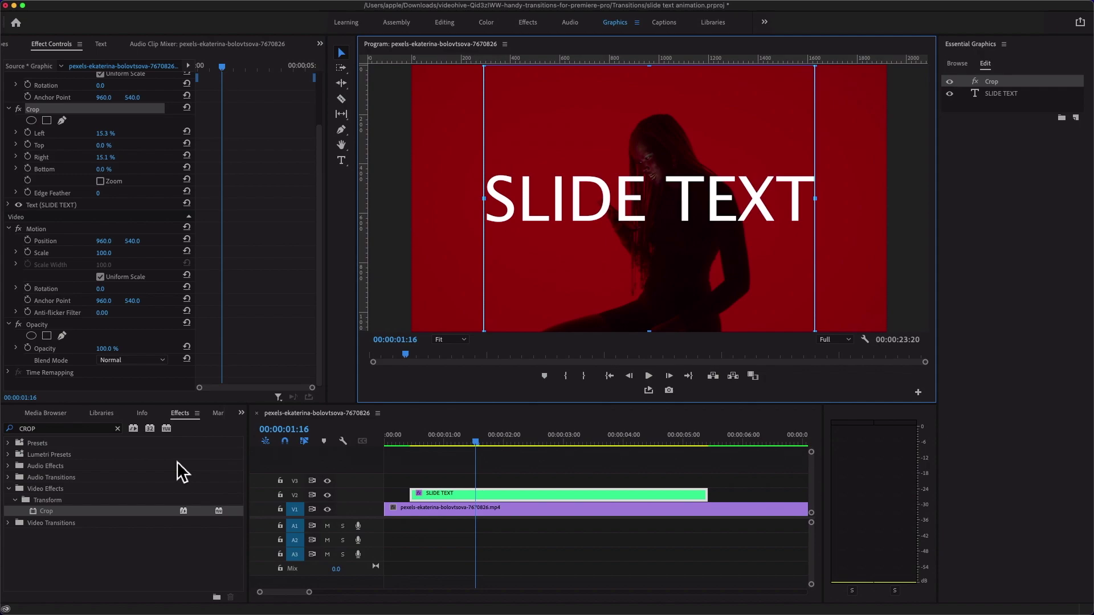
# - Find the Transform video effect under Distort and apply it to the SLIDE TEXT clip on V2
pyautogui.click(117, 429)
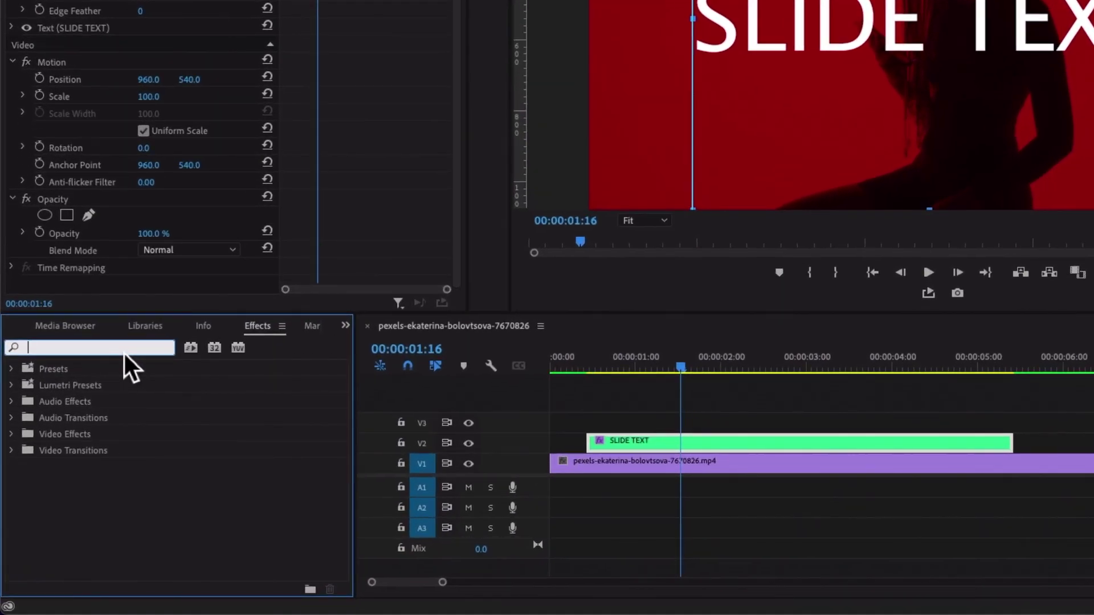
pyautogui.write('TRA')
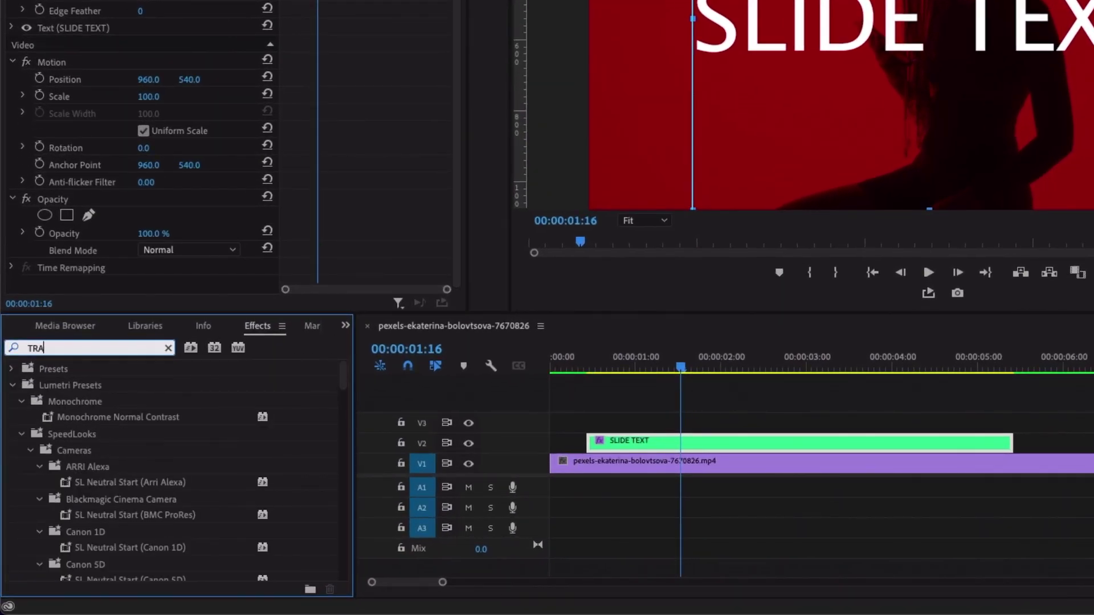
pyautogui.write('NSFOR')
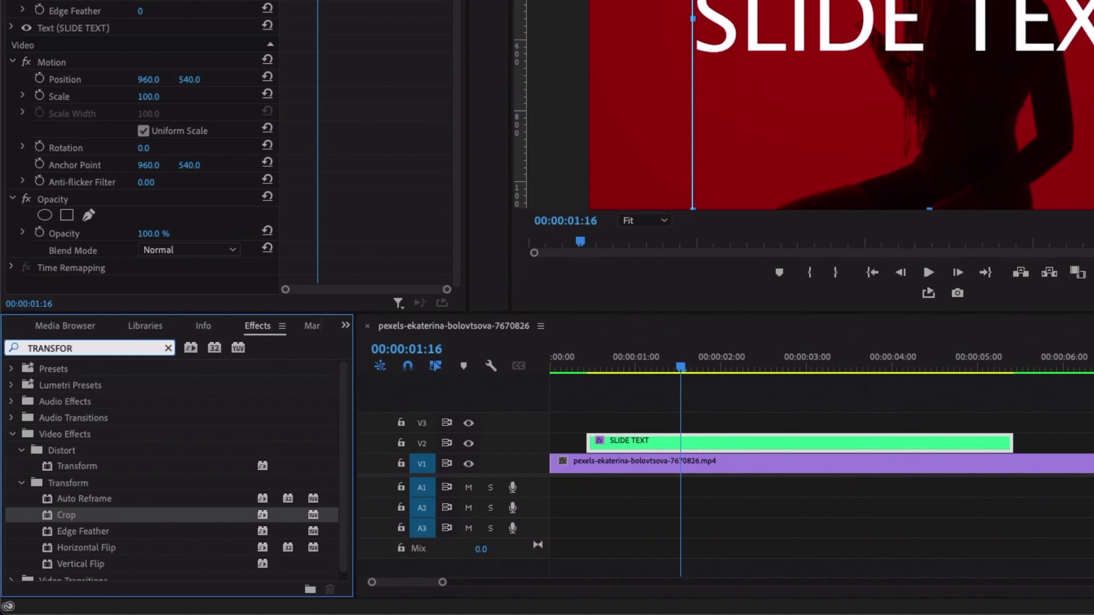
pyautogui.write('M')
pyautogui.moveTo(87, 470); pyautogui.dragTo(725, 460)
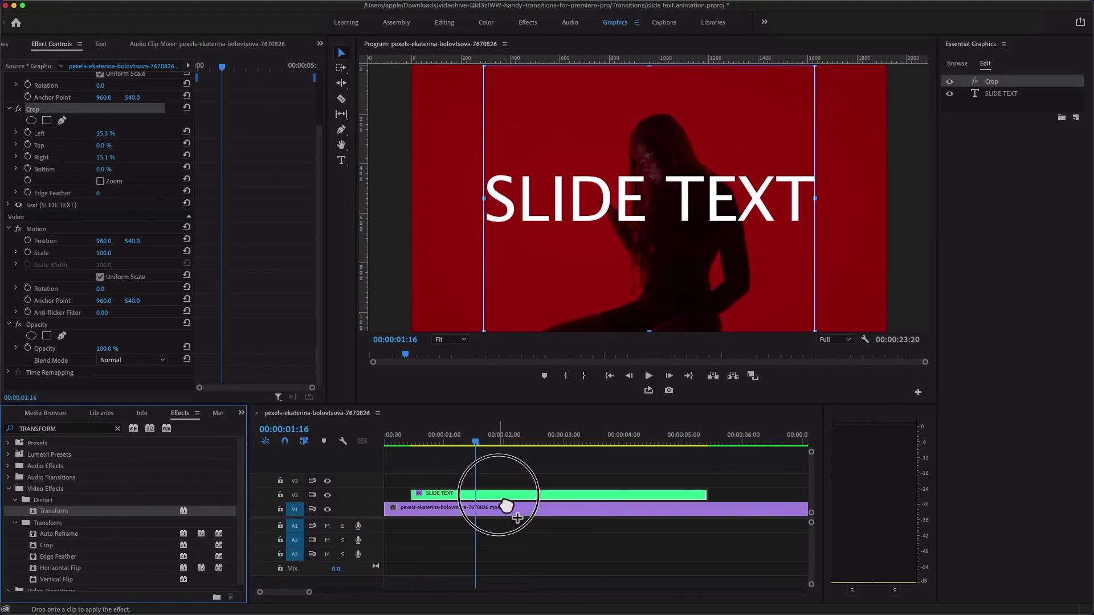
pyautogui.moveTo(507, 505); pyautogui.dragTo(502, 498)
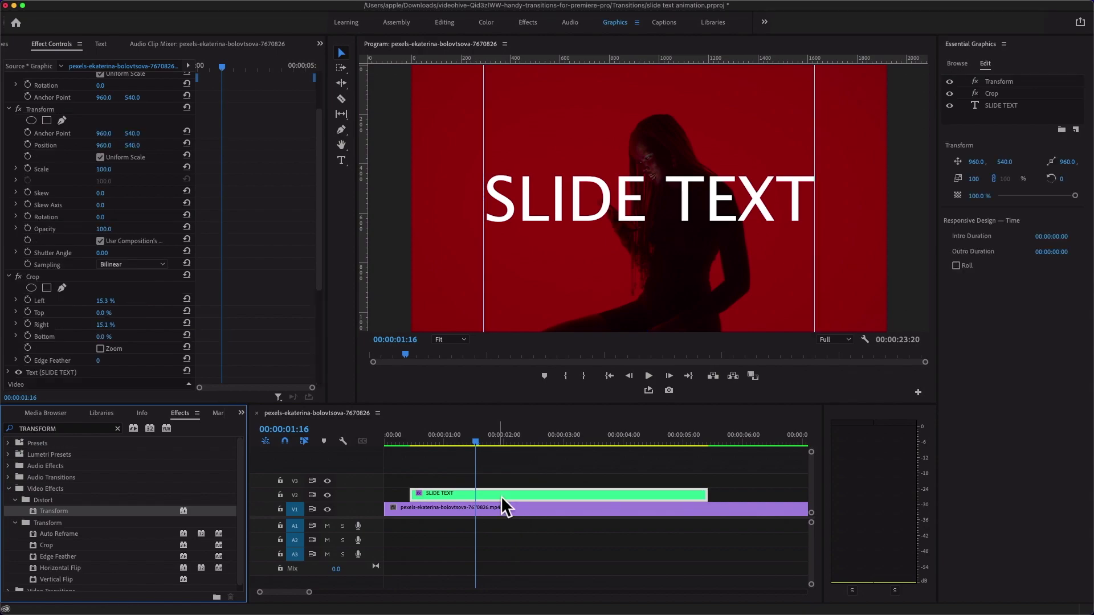
# - Reorder the graphic's layers so that the Transform effect sits between Crop and the SLIDE TEXT layer
pyautogui.click(29, 112)
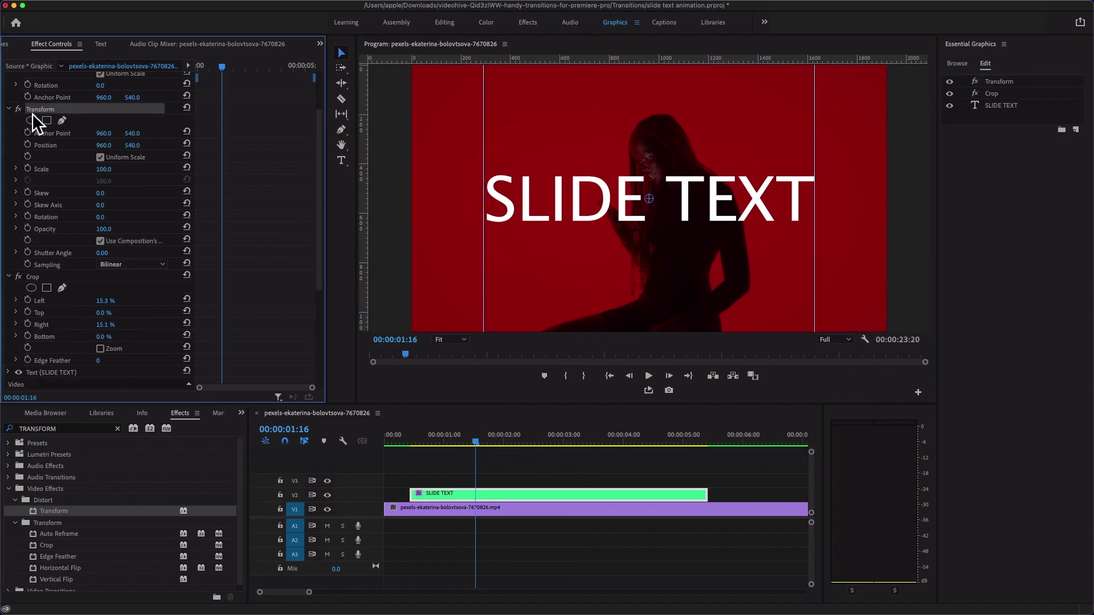
pyautogui.click(1007, 84)
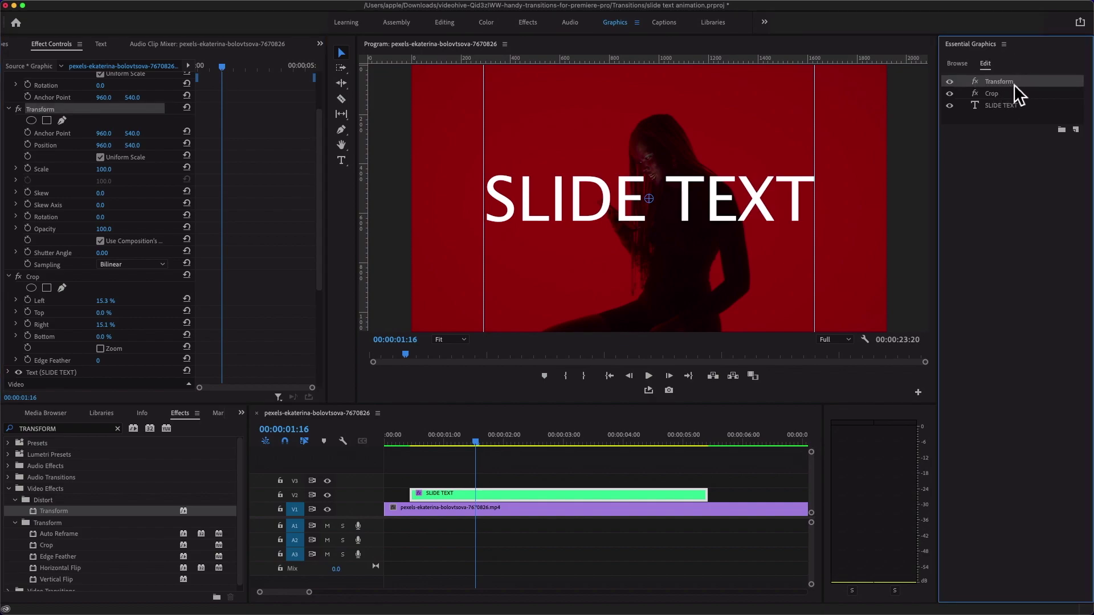
pyautogui.moveTo(1014, 84); pyautogui.dragTo(1013, 106)
pyautogui.click(1010, 94)
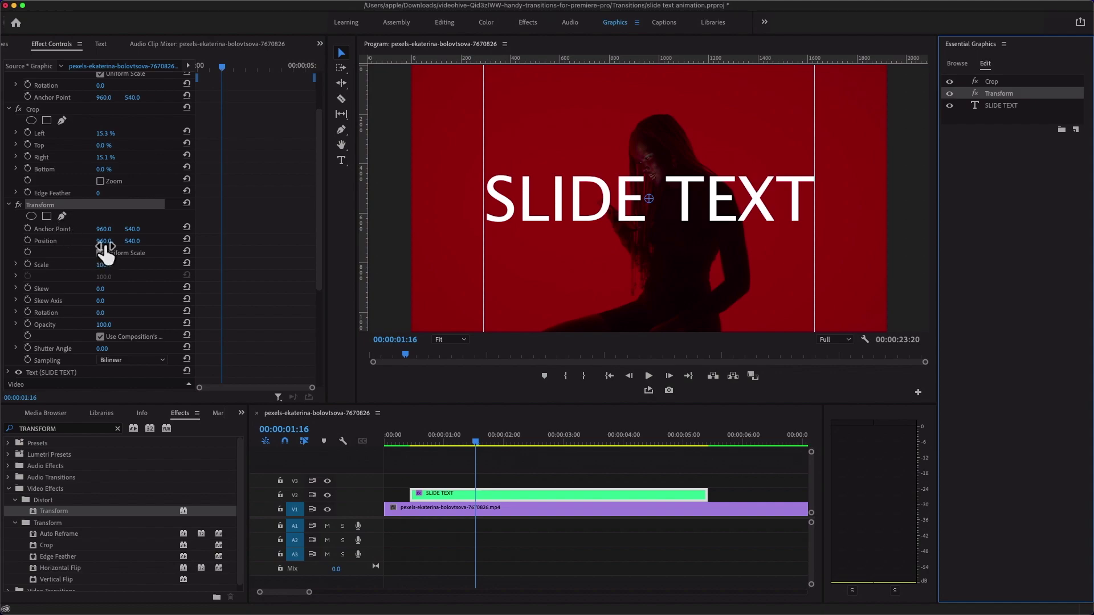
# - At 00:00:00:23, set the Transform effect's horizontal Position to -781 and add a starting Position keyframe
pyautogui.scroll(4, 429, 422)
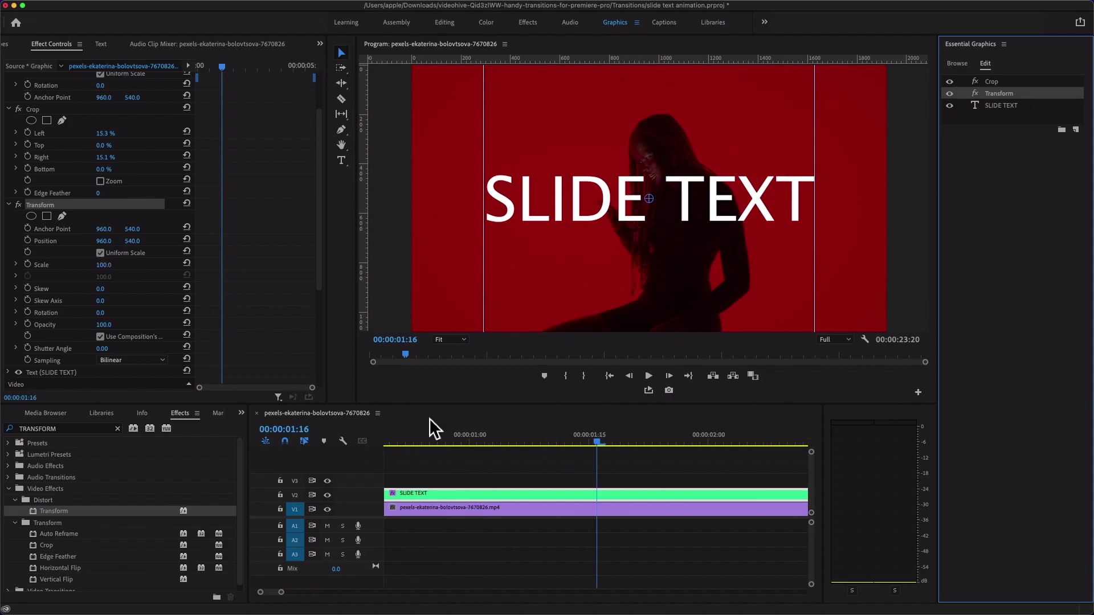
pyautogui.moveTo(405, 444); pyautogui.dragTo(387, 444)
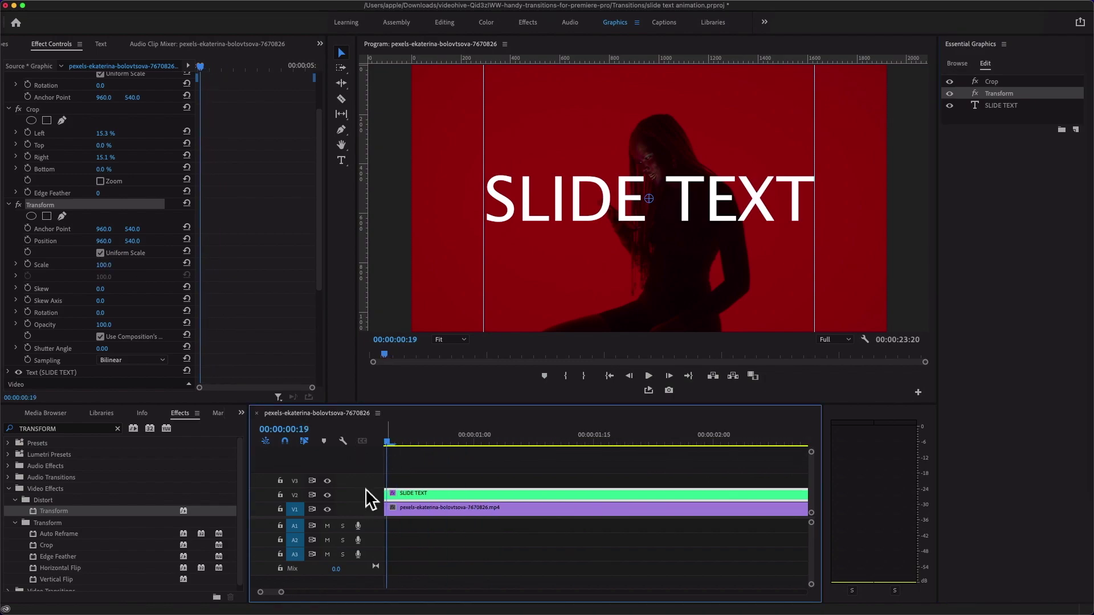
pyautogui.moveTo(367, 497); pyautogui.dragTo(366, 516)
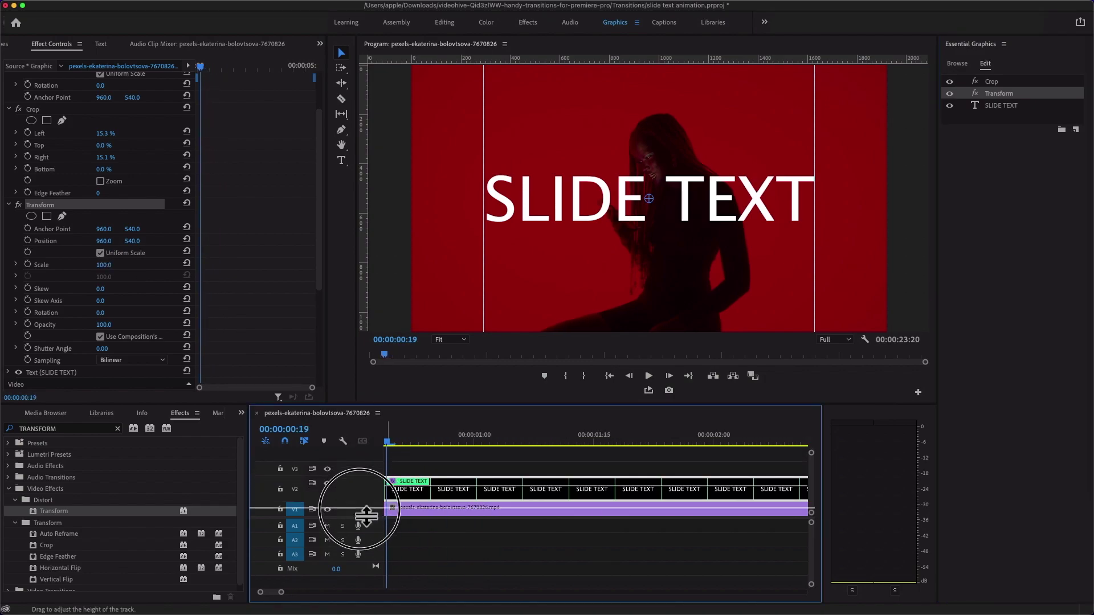
pyautogui.moveTo(281, 593)
pyautogui.mouseDown()
pyautogui.moveTo(319, 597)
pyautogui.moveTo(297, 594)
pyautogui.mouseUp()
pyautogui.click(457, 446)
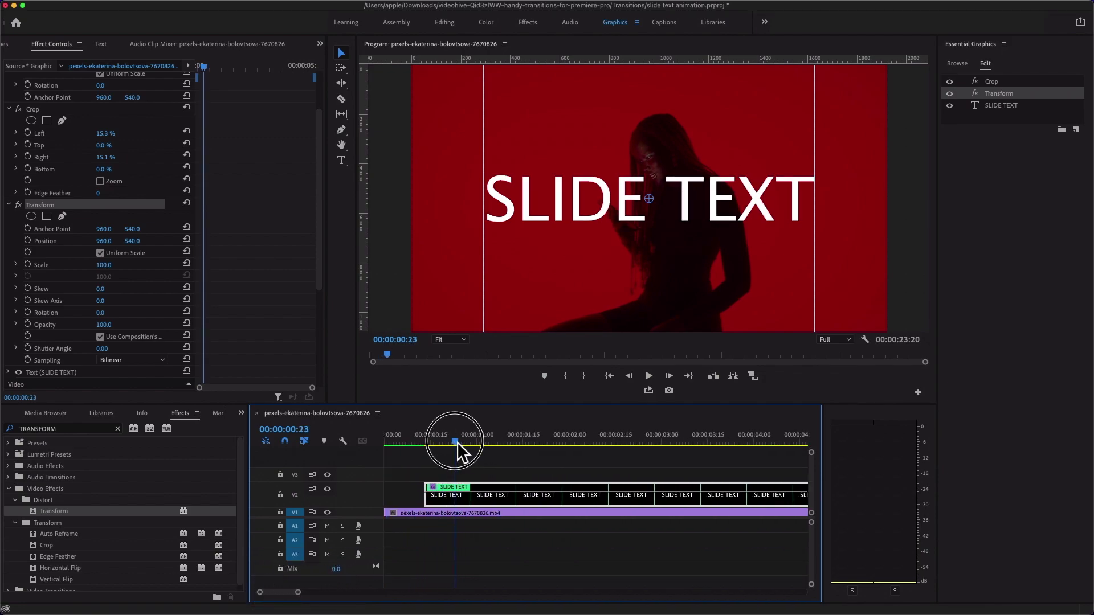
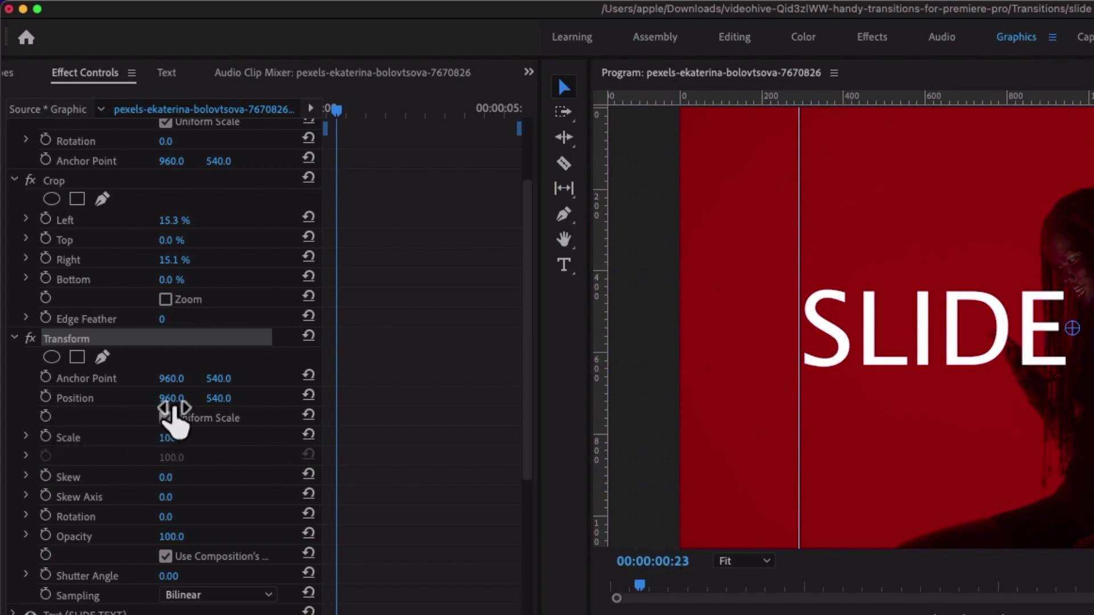
pyautogui.moveTo(174, 399); pyautogui.dragTo(158, 399)
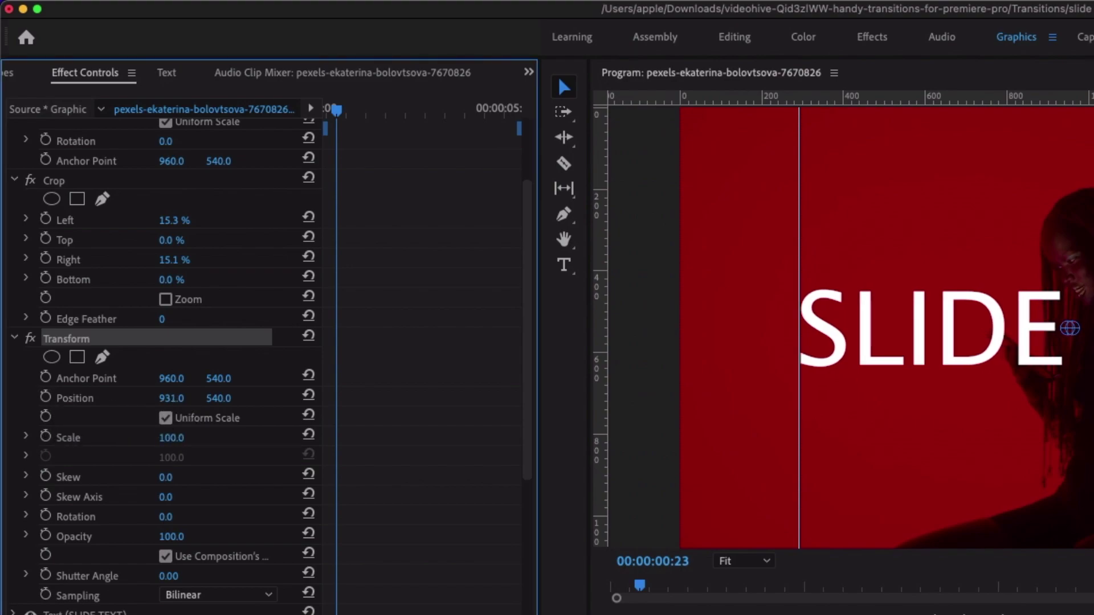
pyautogui.write('-781')
pyautogui.press('Return')
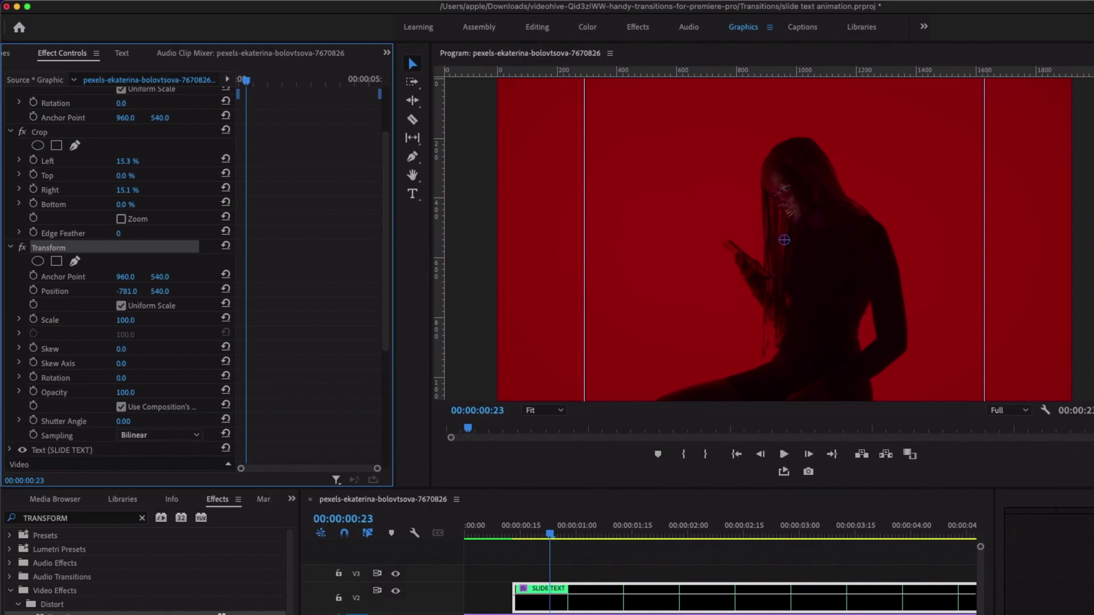
pyautogui.click(39, 296)
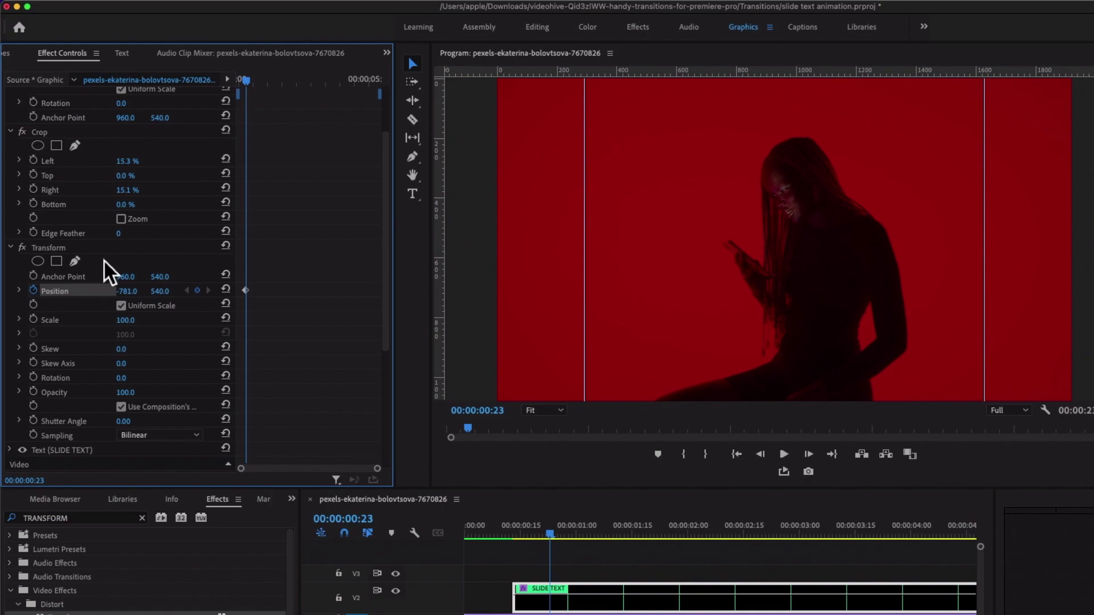
# - At 00:00:01:01, set the Transform's horizontal Position to 950 to create the second keyframe
pyautogui.moveTo(252, 84)
pyautogui.mouseDown()
pyautogui.moveTo(269, 86)
pyautogui.moveTo(254, 87)
pyautogui.mouseUp()
pyautogui.press('Right')
pyautogui.press('Right')
pyautogui.press('Right')
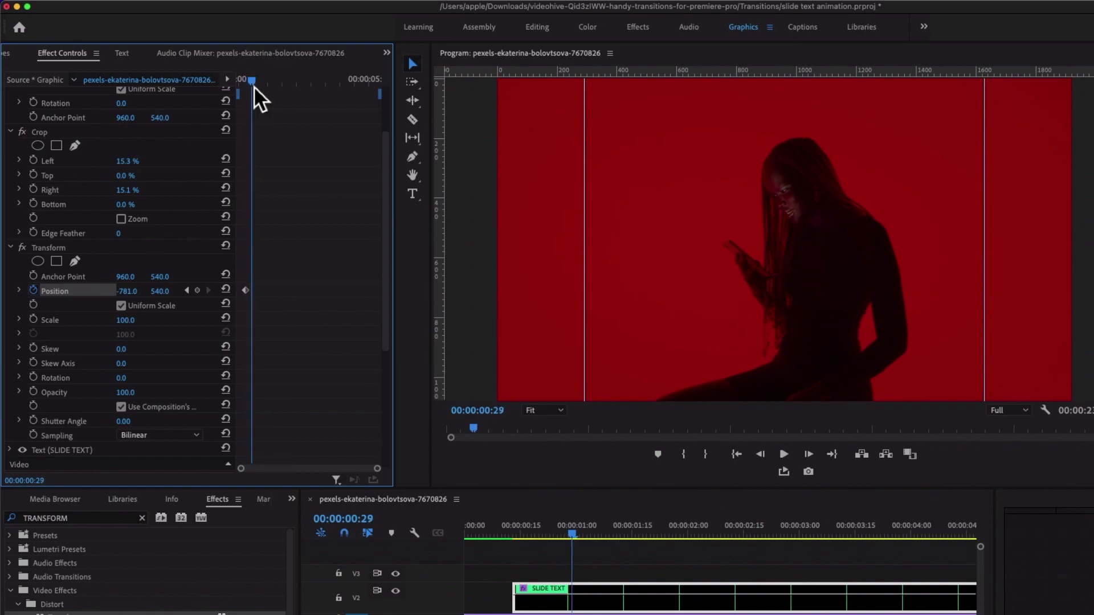
pyautogui.click(254, 87)
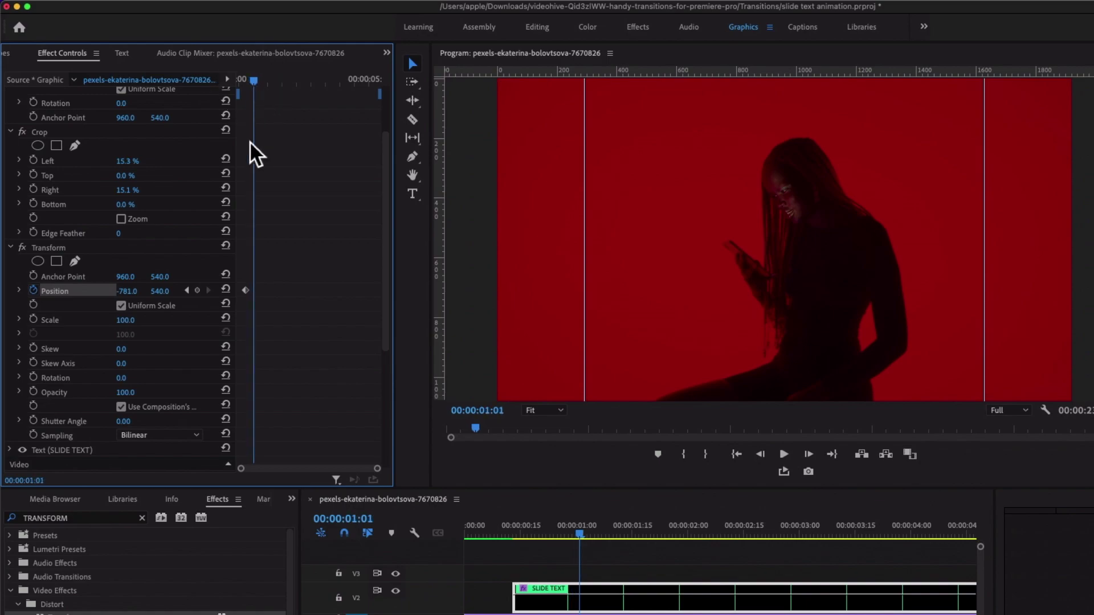
pyautogui.moveTo(130, 291); pyautogui.dragTo(300, 292)
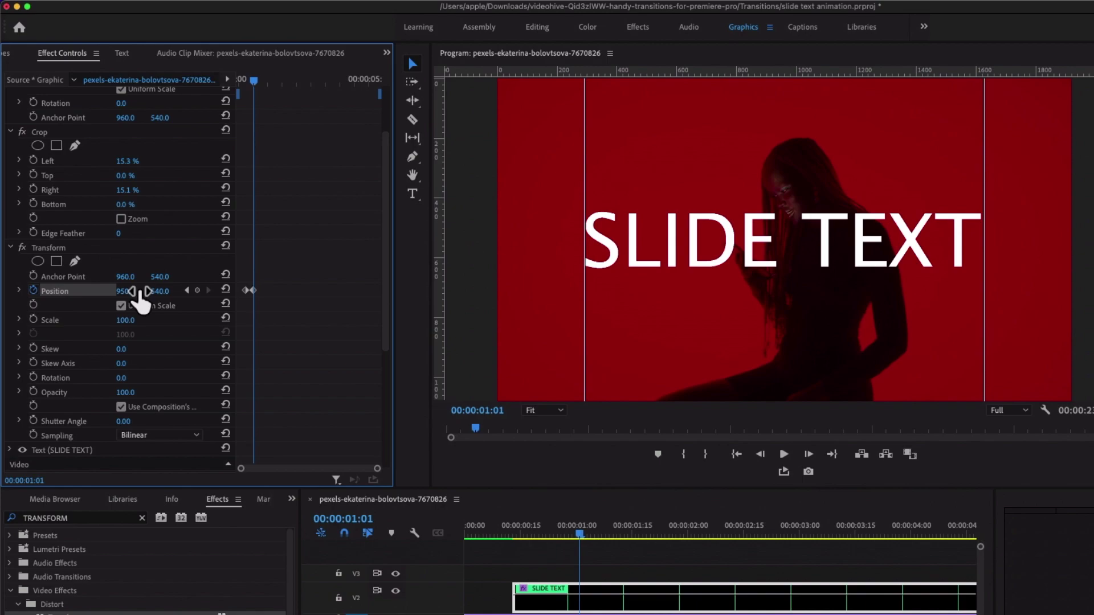
# - Play the slide-in animation from just before its first Position keyframe to check the text movement
pyautogui.moveTo(254, 81); pyautogui.dragTo(247, 83)
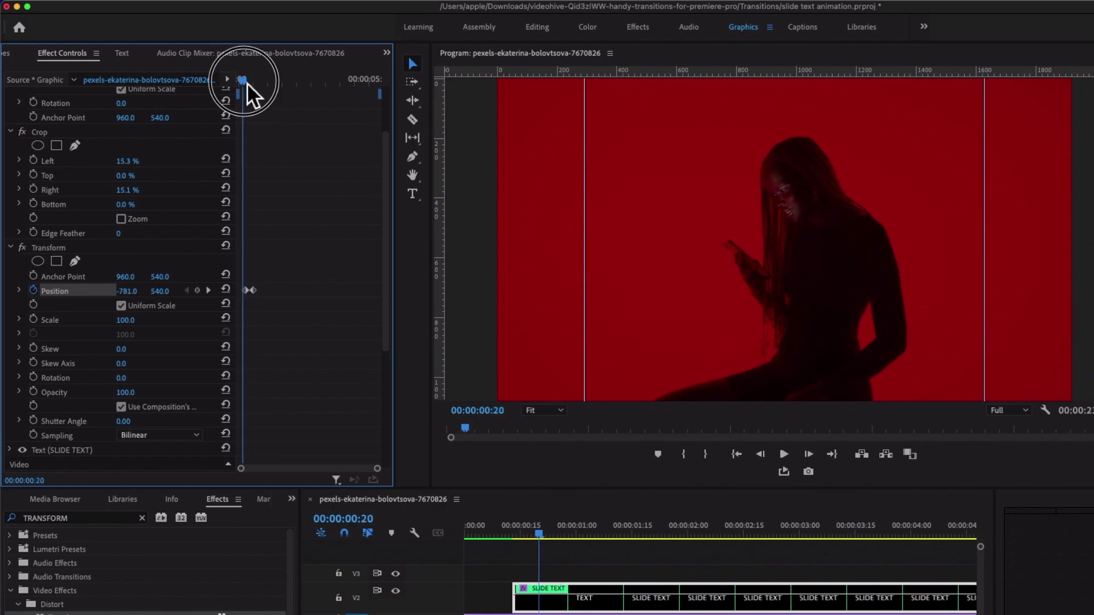
pyautogui.press('space')
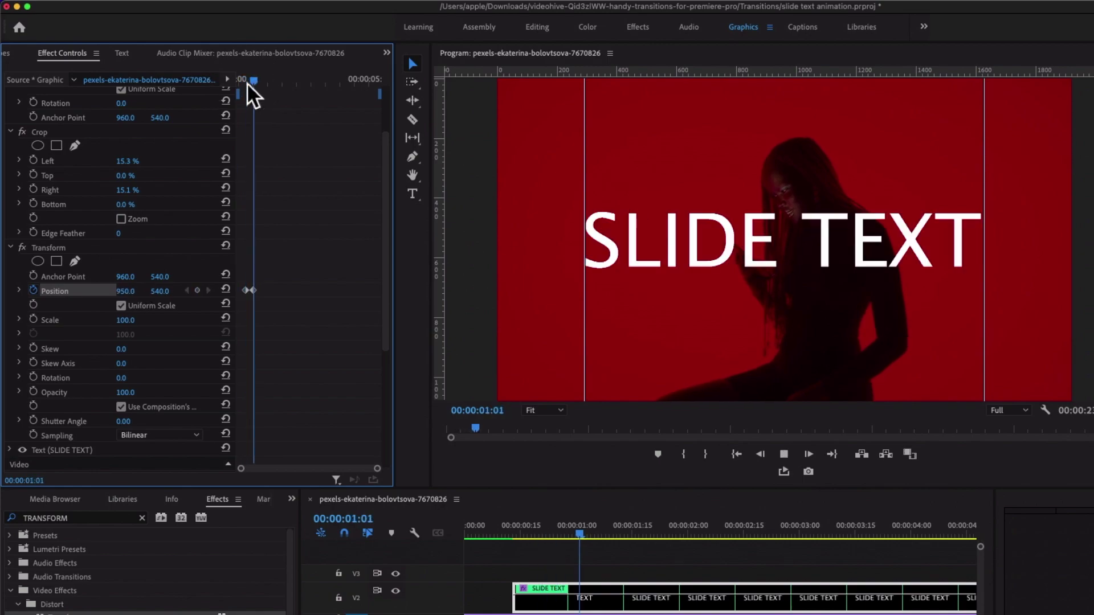
pyautogui.click(248, 84)
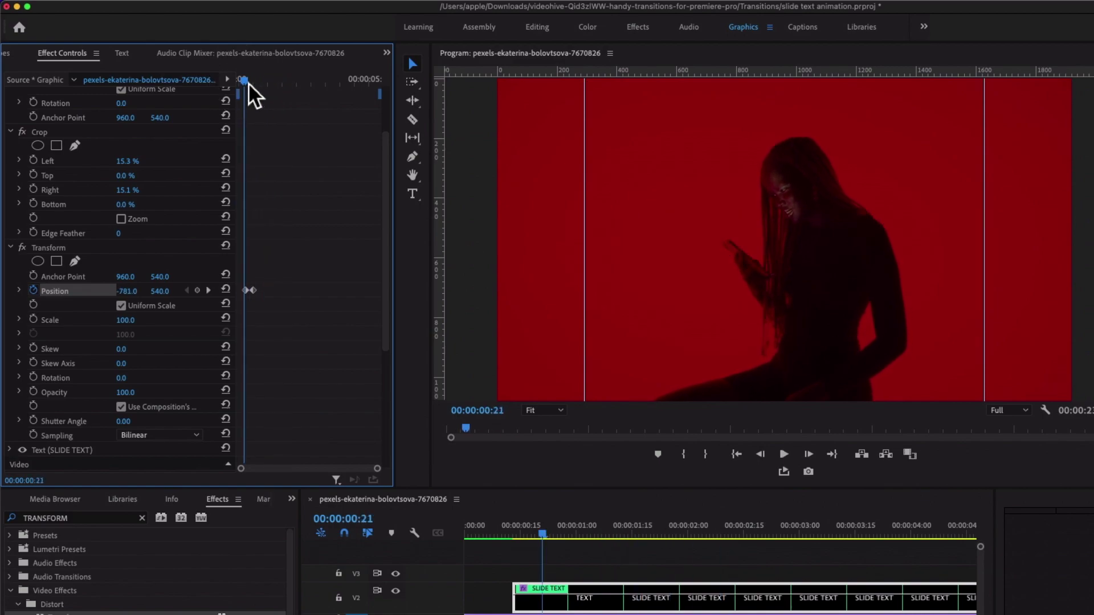
pyautogui.click(248, 84)
pyautogui.click(247, 83)
pyautogui.press('space')
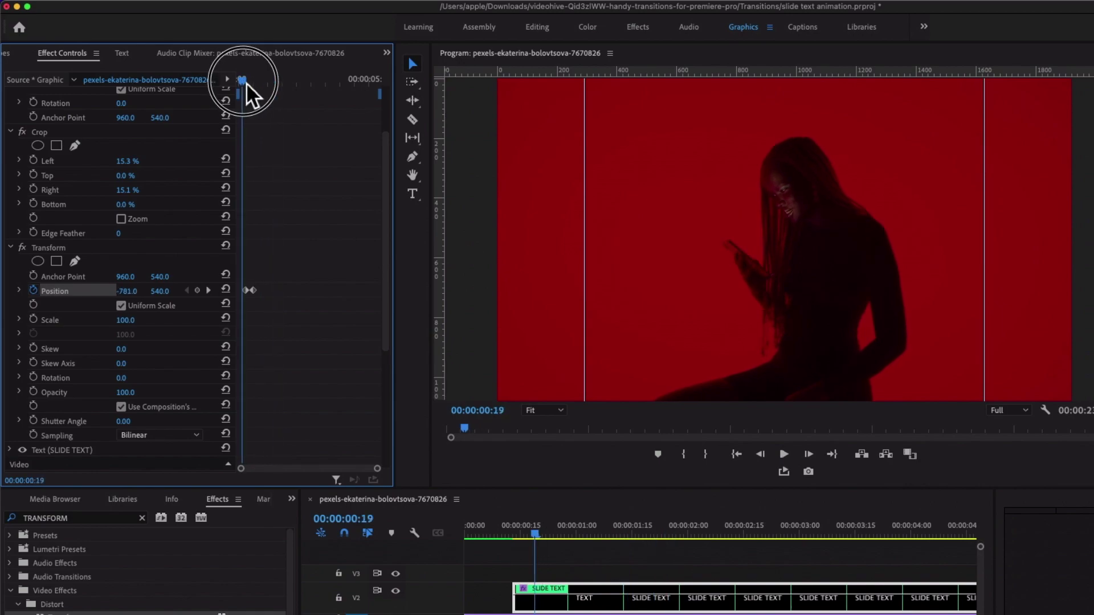
pyautogui.press('space')
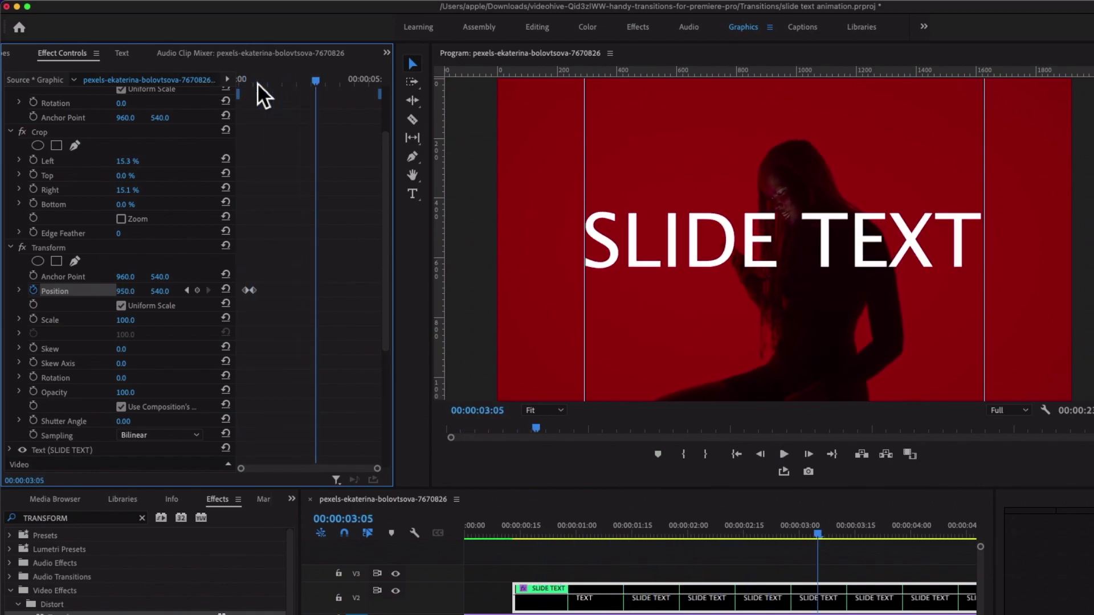
pyautogui.click(251, 83)
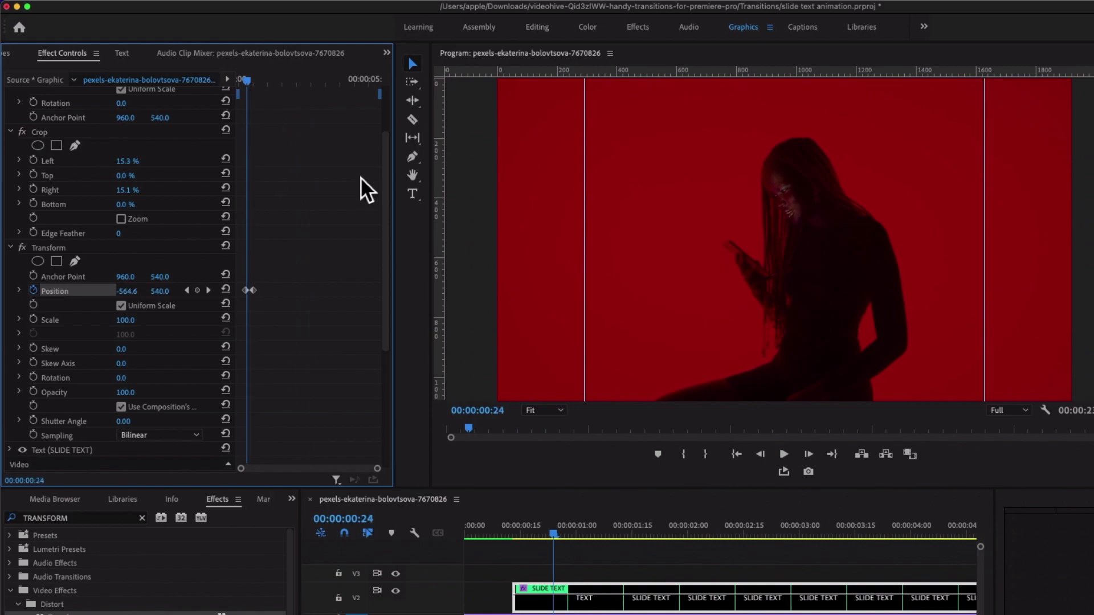
# - Turn off Use Composition's Shutter Angle in the graphic's Transform effect
pyautogui.moveTo(396, 231); pyautogui.dragTo(428, 239)
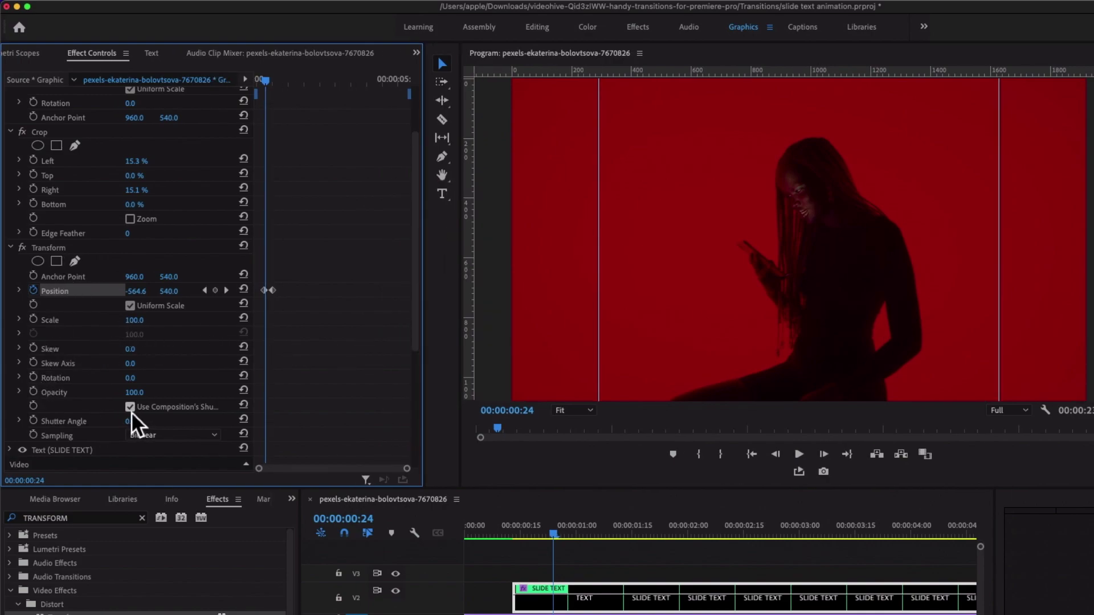
pyautogui.moveTo(420, 286); pyautogui.dragTo(416, 240)
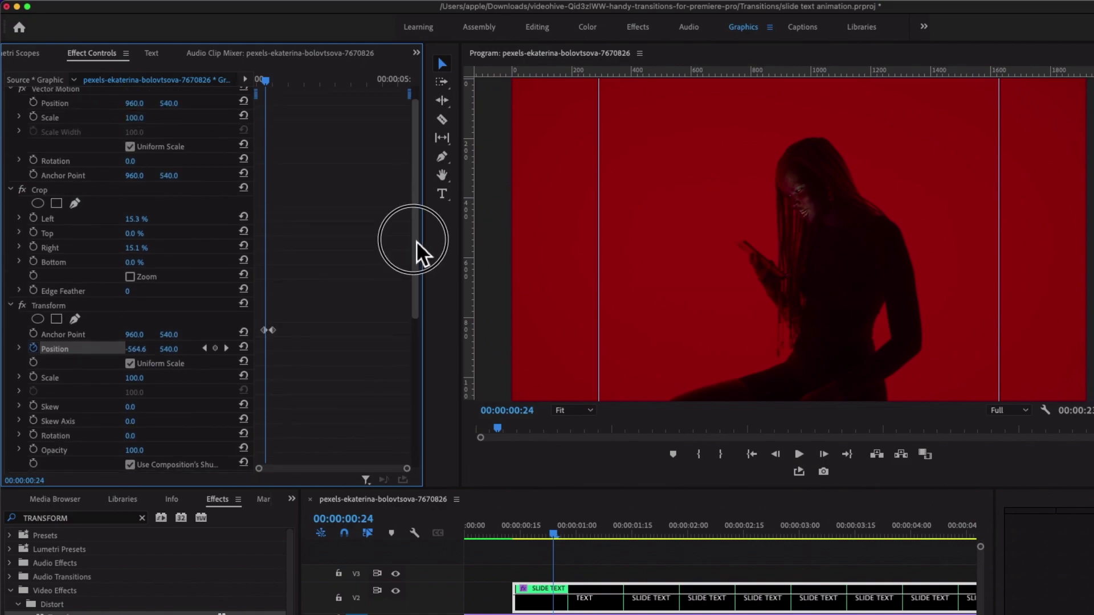
pyautogui.click(70, 112)
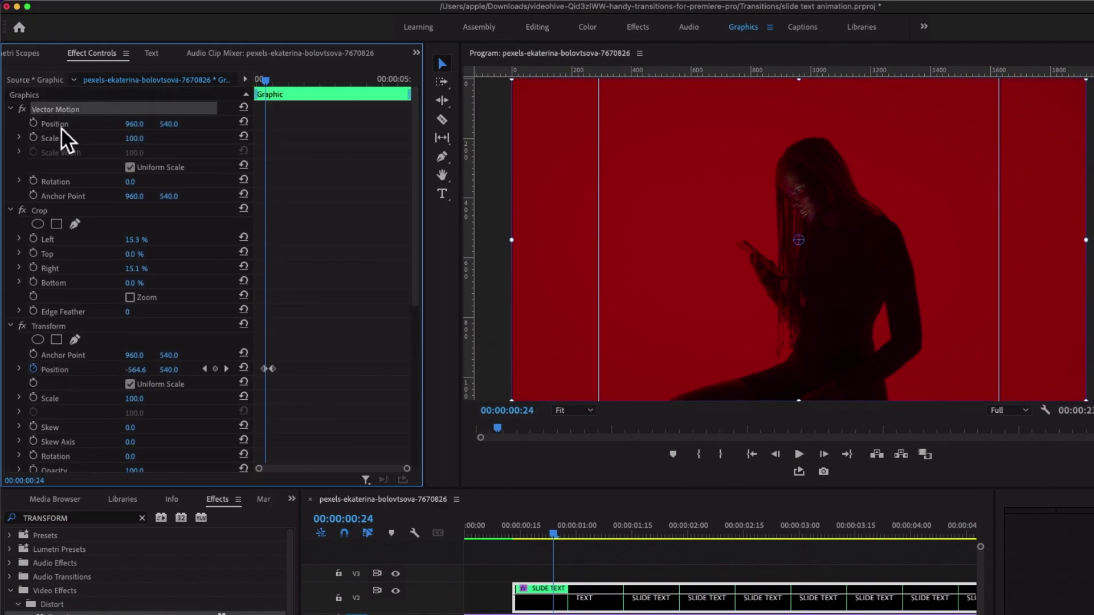
pyautogui.moveTo(420, 141); pyautogui.dragTo(415, 237)
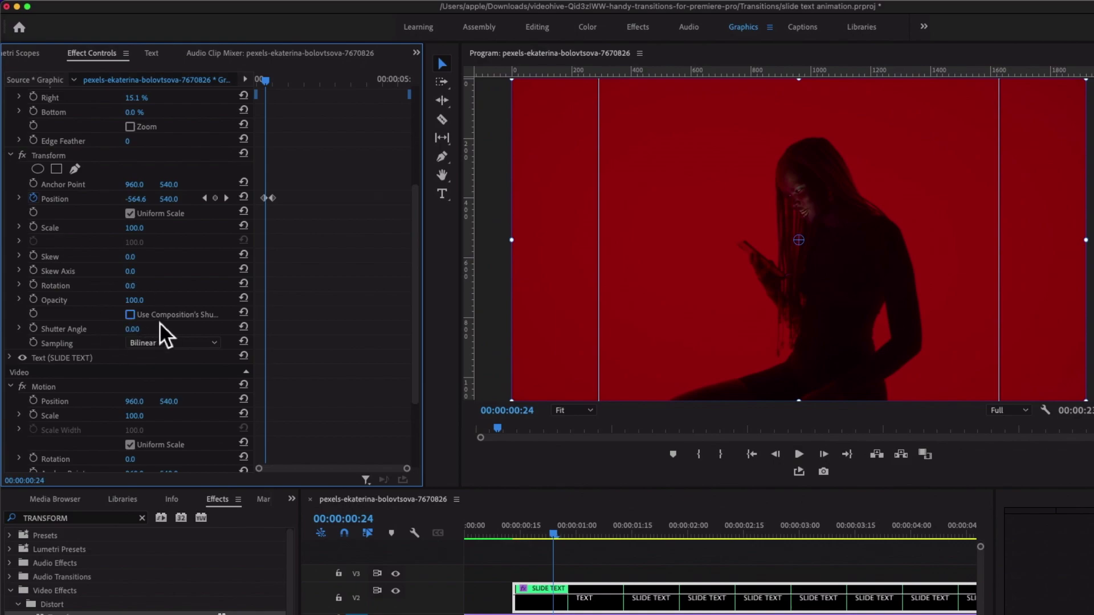
# - Add motion blur to the sliding text by setting the Transform's Shutter Angle to about 228.91
pyautogui.click(19, 329)
pyautogui.moveTo(261, 317); pyautogui.dragTo(315, 318)
pyautogui.moveTo(634, 530); pyautogui.dragTo(603, 532)
pyautogui.moveTo(161, 337); pyautogui.dragTo(203, 367)
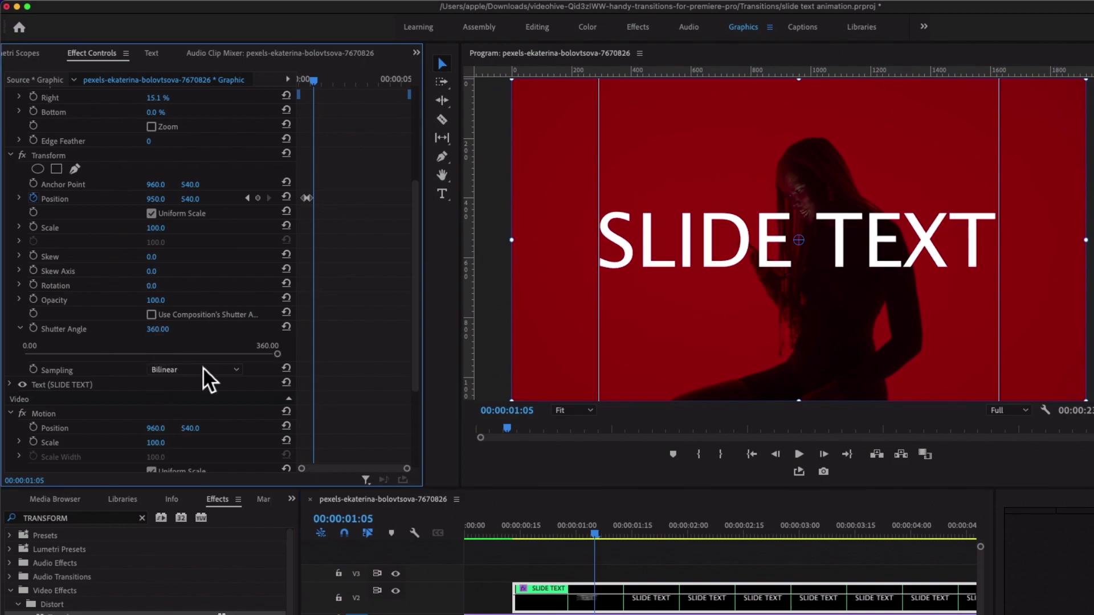
pyautogui.click(166, 353)
pyautogui.moveTo(167, 355); pyautogui.dragTo(187, 354)
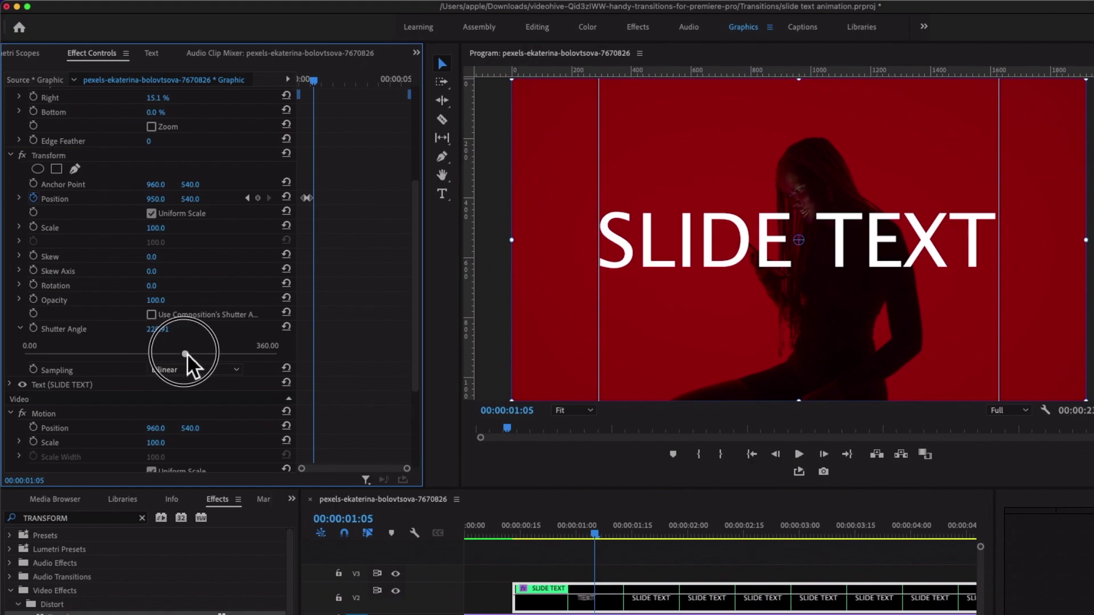
# - Mark the slide-in range from 00:00:00:18 to 00:00:01:10 with in and out points and render its preview
pyautogui.moveTo(313, 82); pyautogui.dragTo(300, 83)
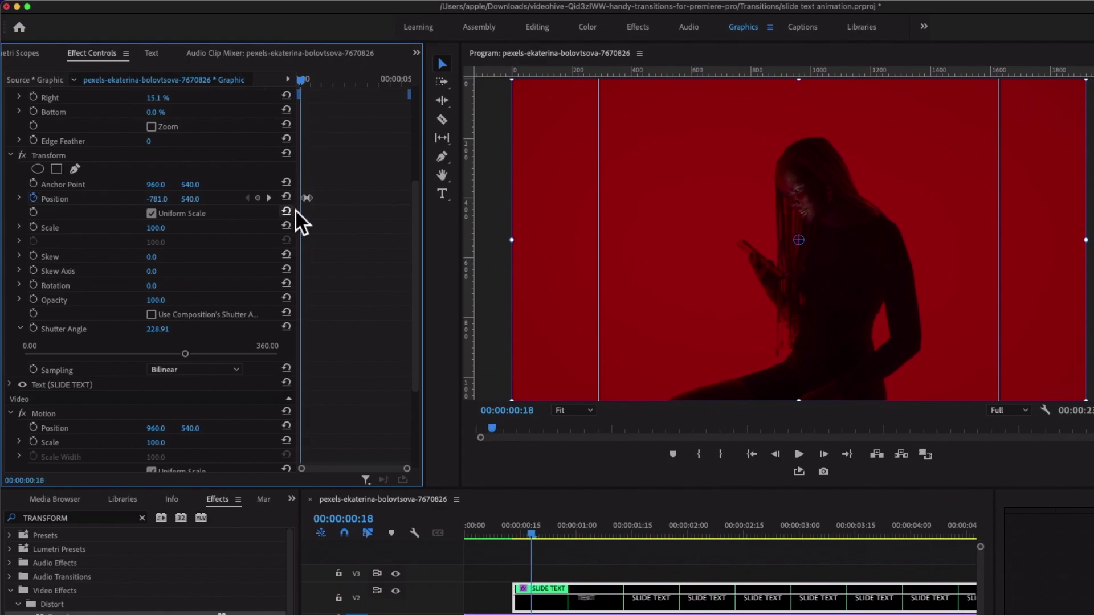
pyautogui.moveTo(302, 220); pyautogui.dragTo(182, 207)
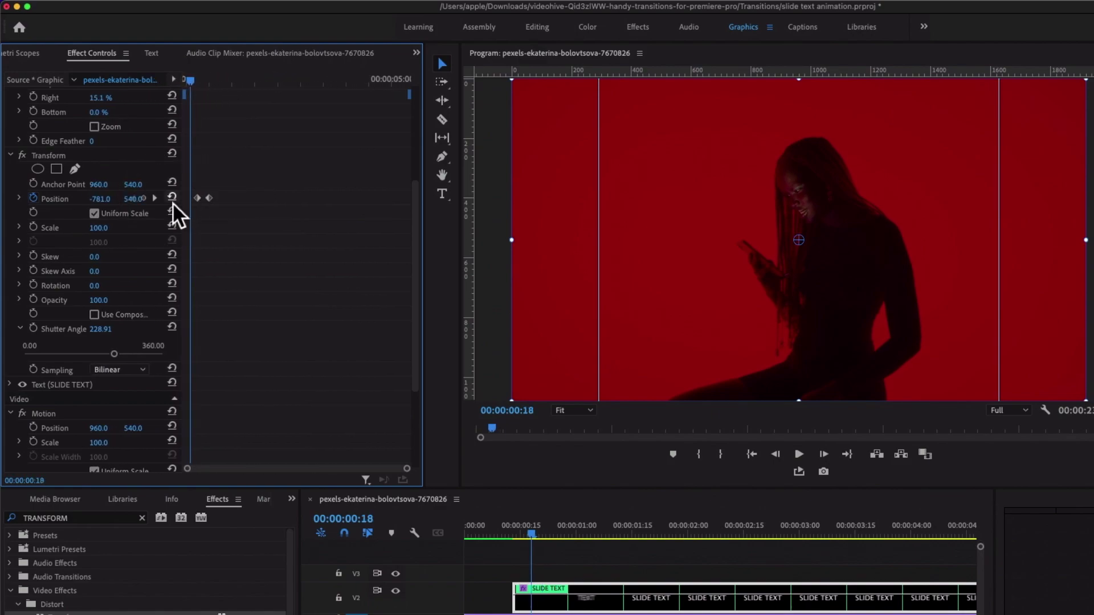
pyautogui.click(226, 77)
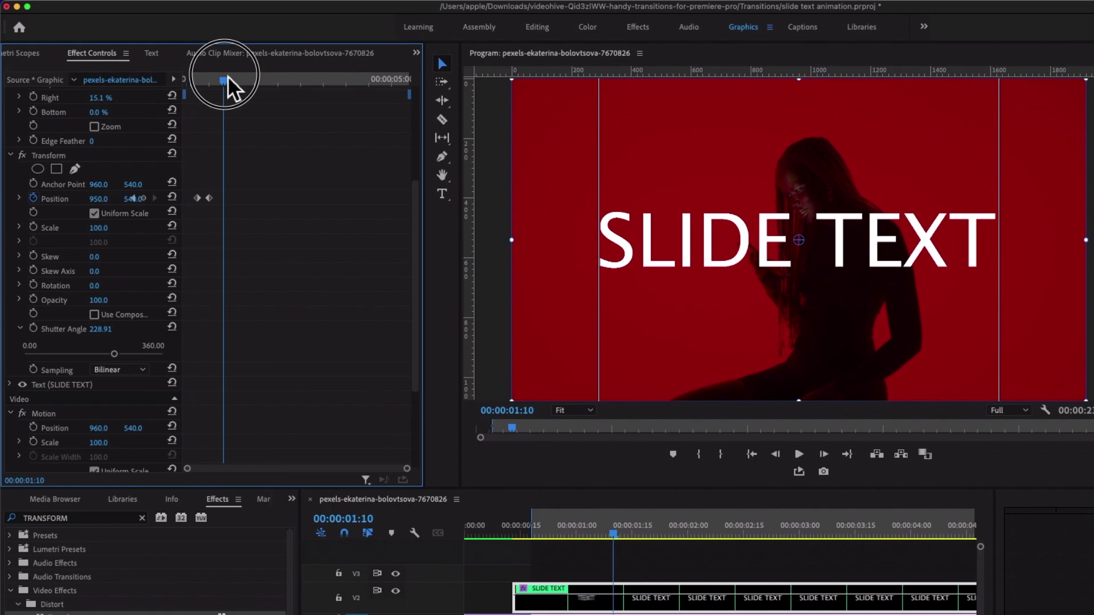
pyautogui.moveTo(227, 75); pyautogui.dragTo(207, 78)
pyautogui.press('Return')
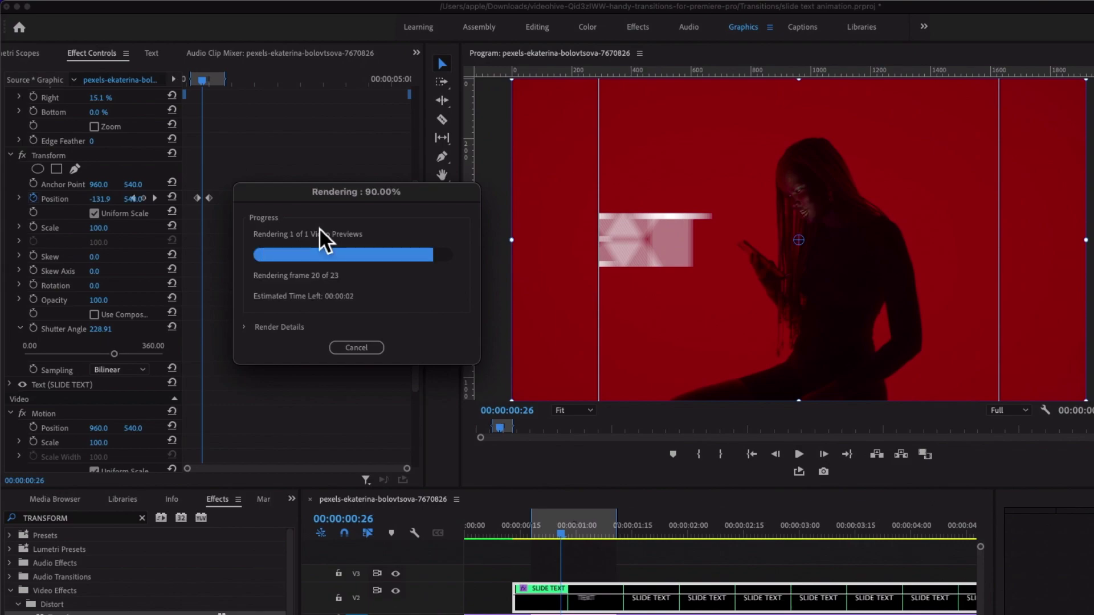
# - Play the rendered slide-in from just before its first Position keyframe to check the motion blur
pyautogui.click(193, 82)
pyautogui.press('space')
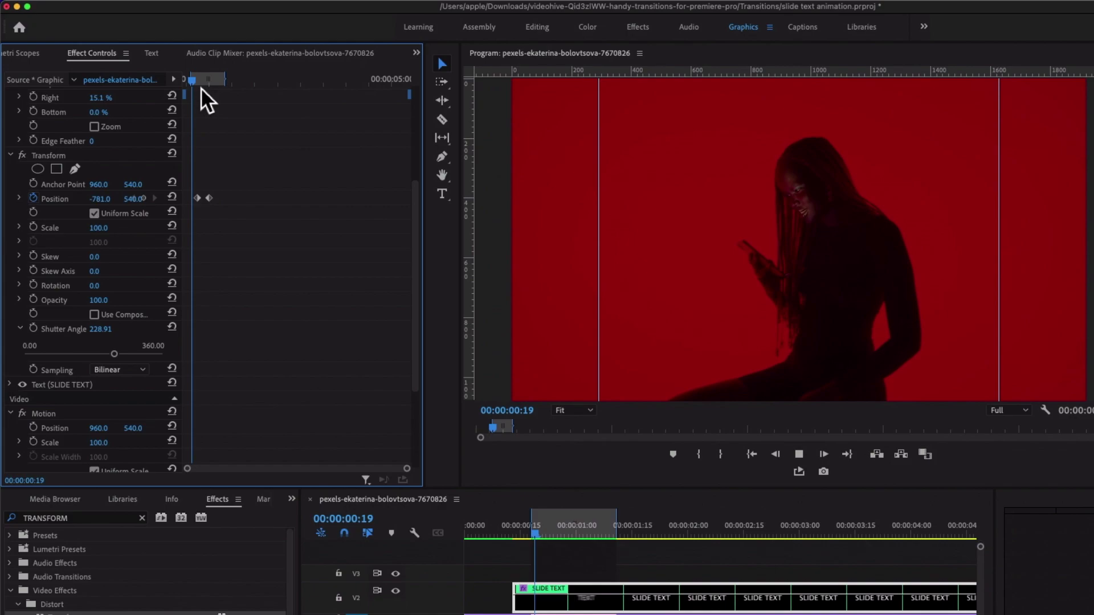
pyautogui.click(185, 86)
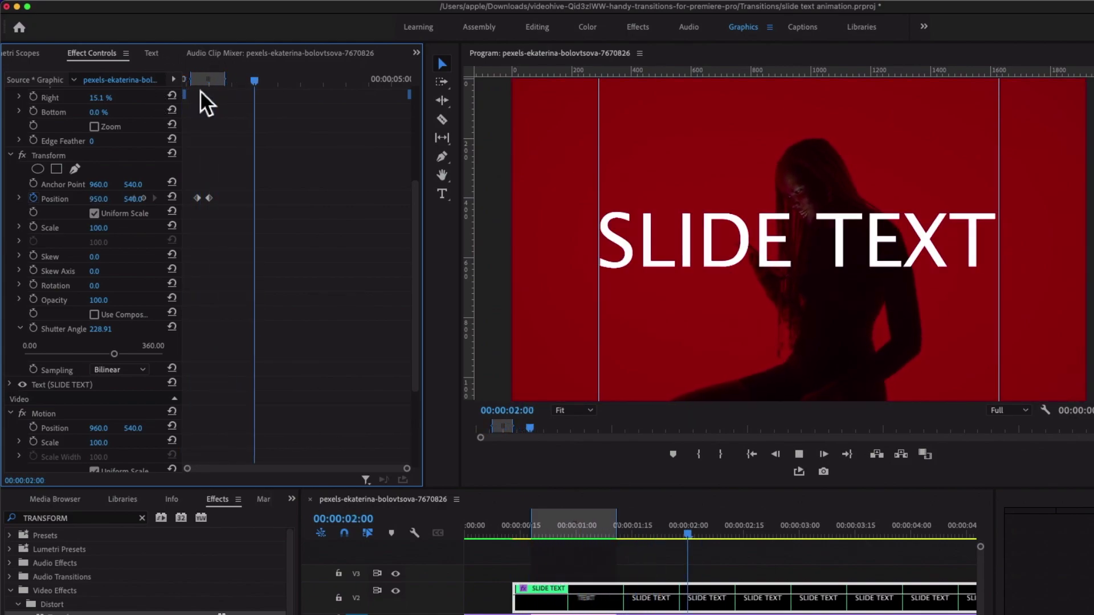
pyautogui.scroll(1, 220, 214)
pyautogui.press('space')
pyautogui.moveTo(198, 86); pyautogui.dragTo(186, 89)
pyautogui.press('space')
pyautogui.press('space')
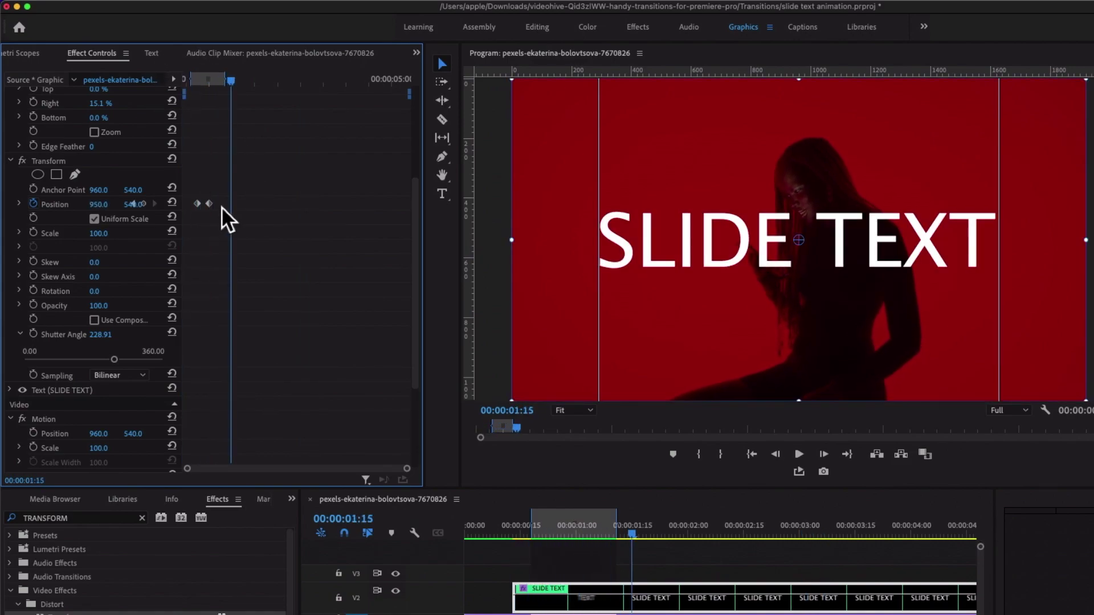
# - Move the second Position keyframe slightly later and apply Ease In temporal interpolation to both Position keyframes
pyautogui.moveTo(215, 206)
pyautogui.mouseDown()
pyautogui.moveTo(233, 209)
pyautogui.moveTo(203, 204)
pyautogui.mouseUp()
pyautogui.click(232, 218)
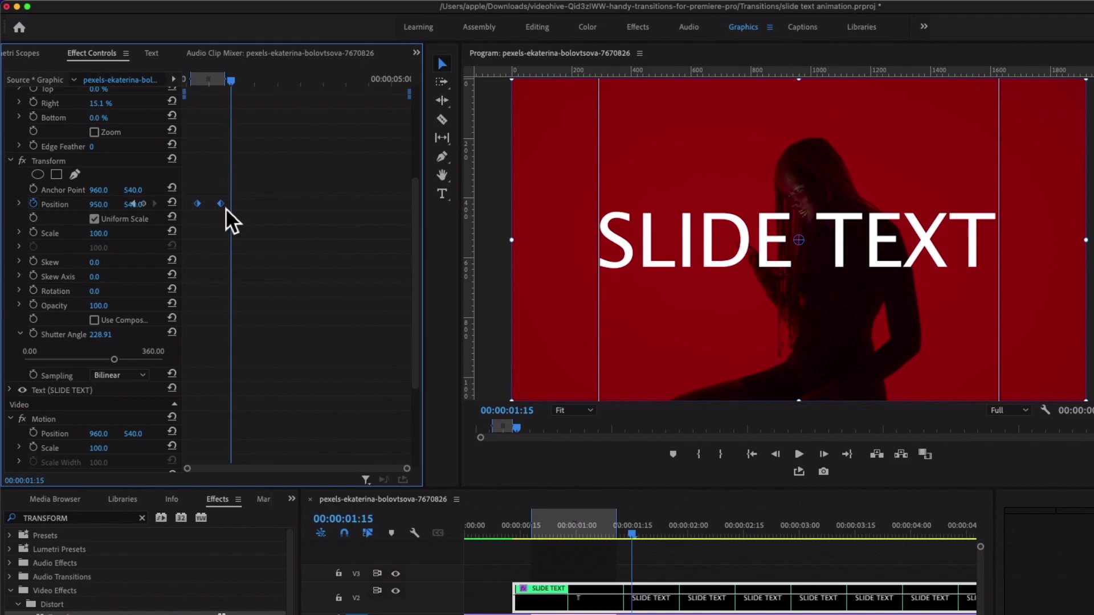
pyautogui.rightClick(226, 207)
pyautogui.moveTo(288, 340)
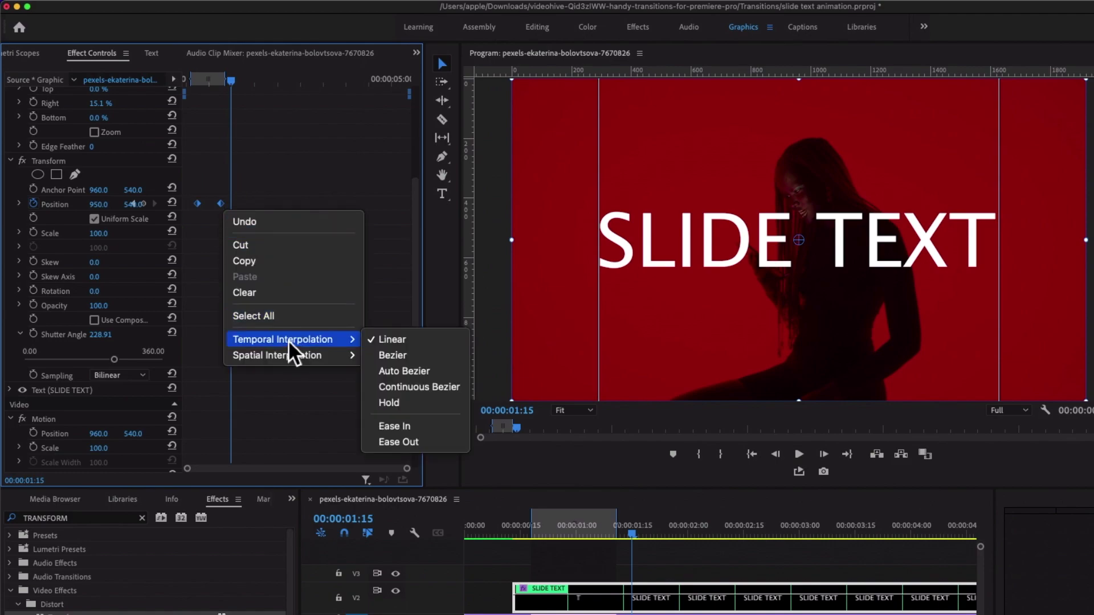
pyautogui.click(415, 426)
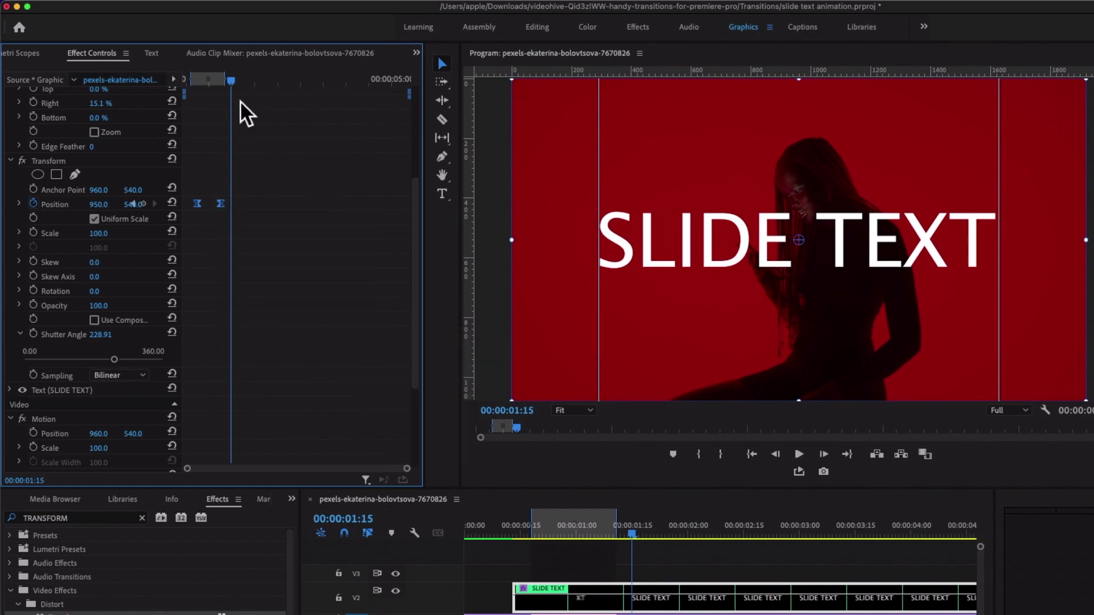
# - Extend the marked range slightly past the second Position keyframe, then render and play its preview
pyautogui.moveTo(234, 85); pyautogui.dragTo(245, 85)
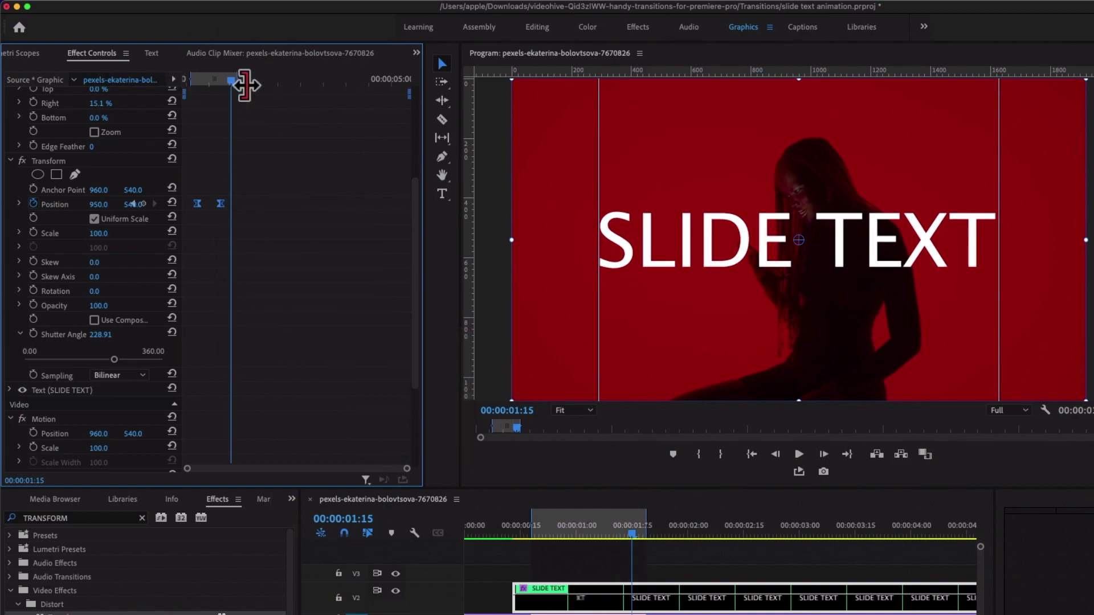
pyautogui.press('Return')
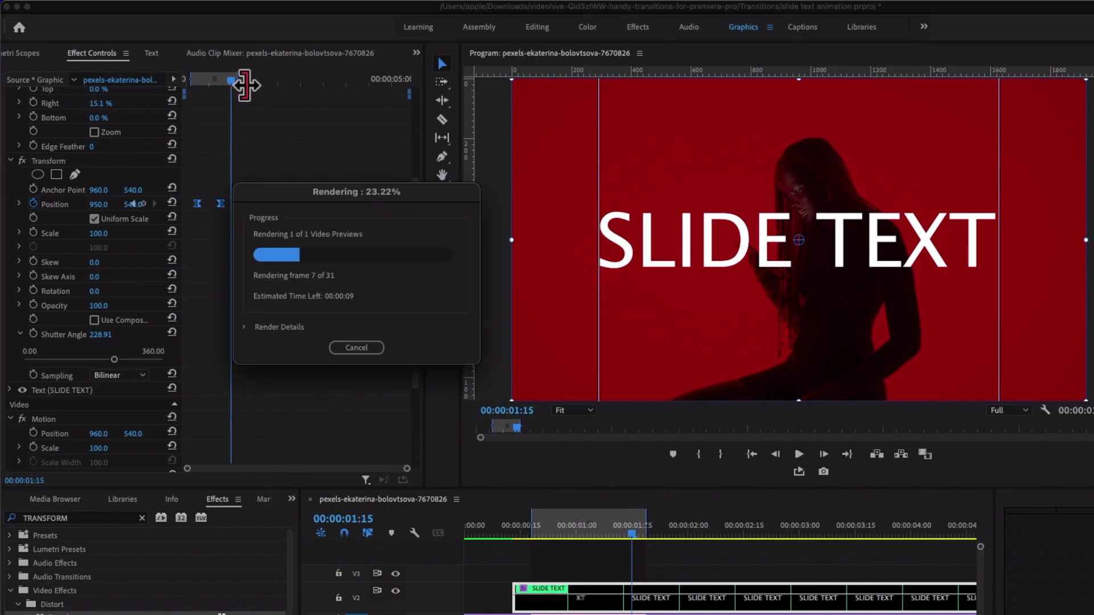
pyautogui.click(190, 84)
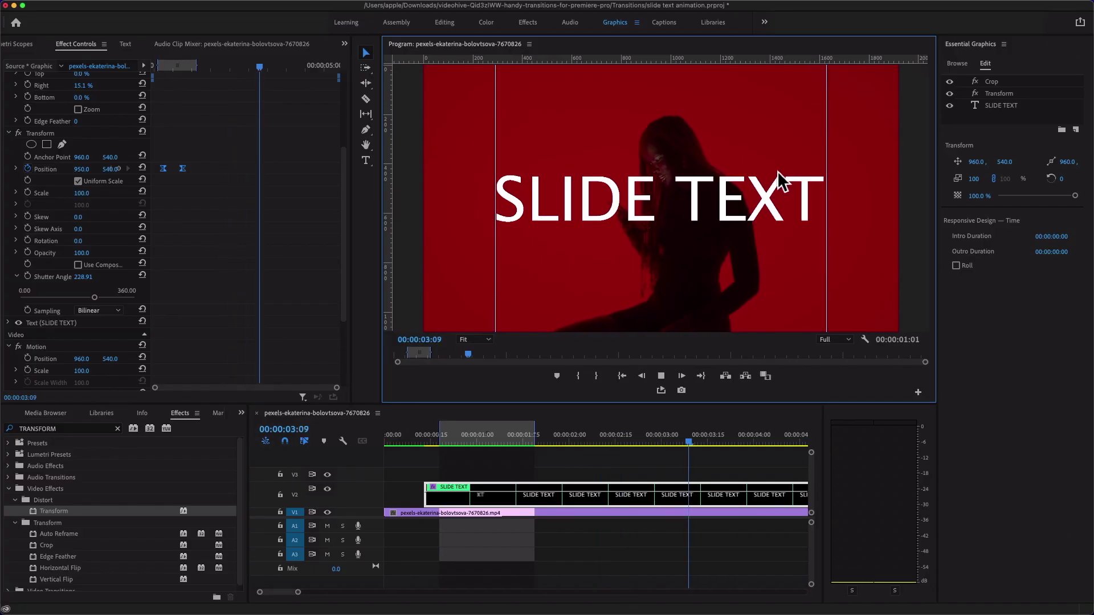
pyautogui.press('space')
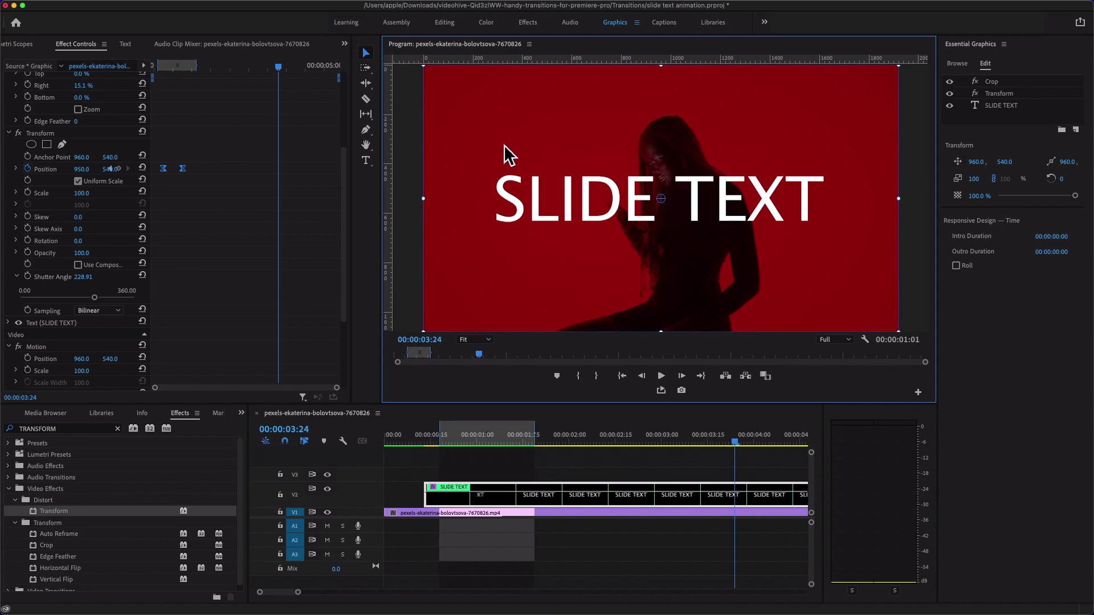
# - Review the eased slide-in full screen, replaying it from around the start of the title clip
pyautogui.hotkey('ctrl', '`')
pyautogui.press('space')
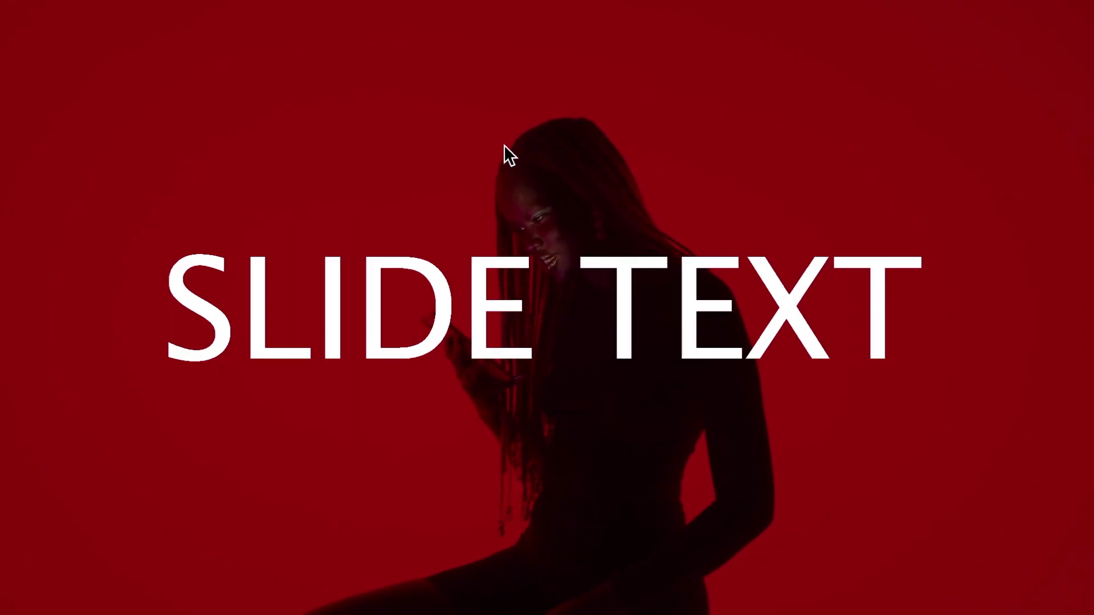
pyautogui.hotkey('ctrl', '`')
pyautogui.click(391, 444)
pyautogui.moveTo(450, 443); pyautogui.dragTo(256, 435)
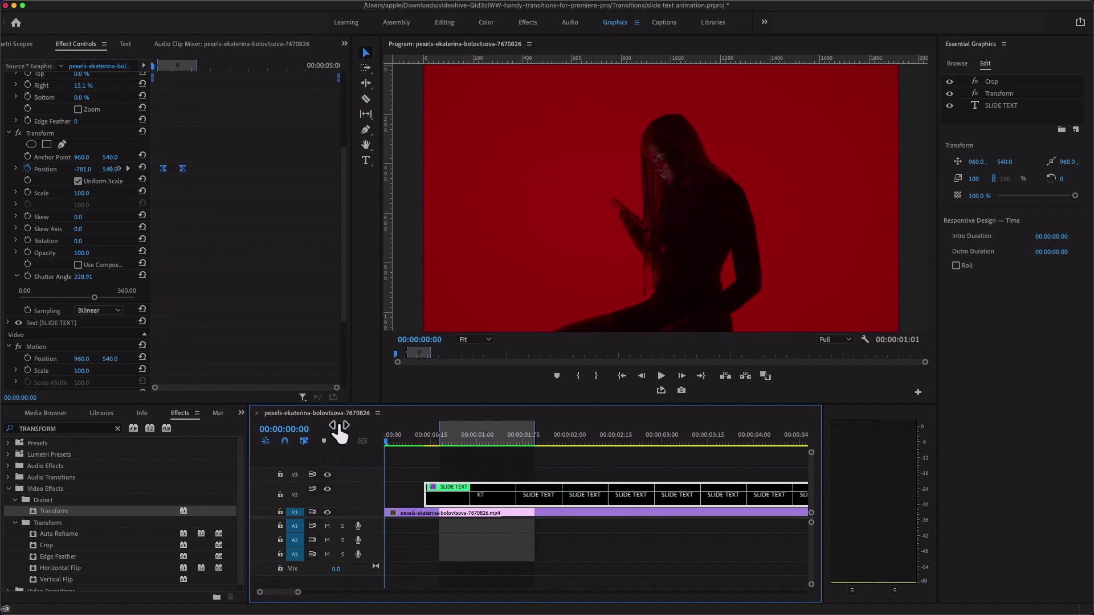
pyautogui.click(422, 437)
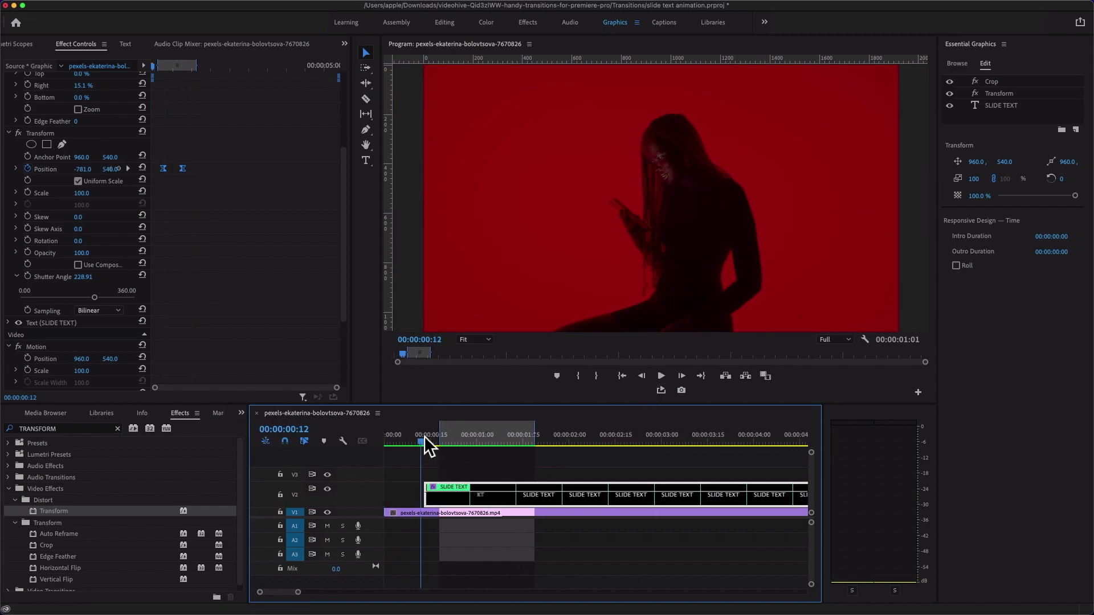
pyautogui.click(661, 391)
pyautogui.press('space')
pyautogui.click(426, 439)
pyautogui.hotkey('ctrl', '`')
pyautogui.press('space')
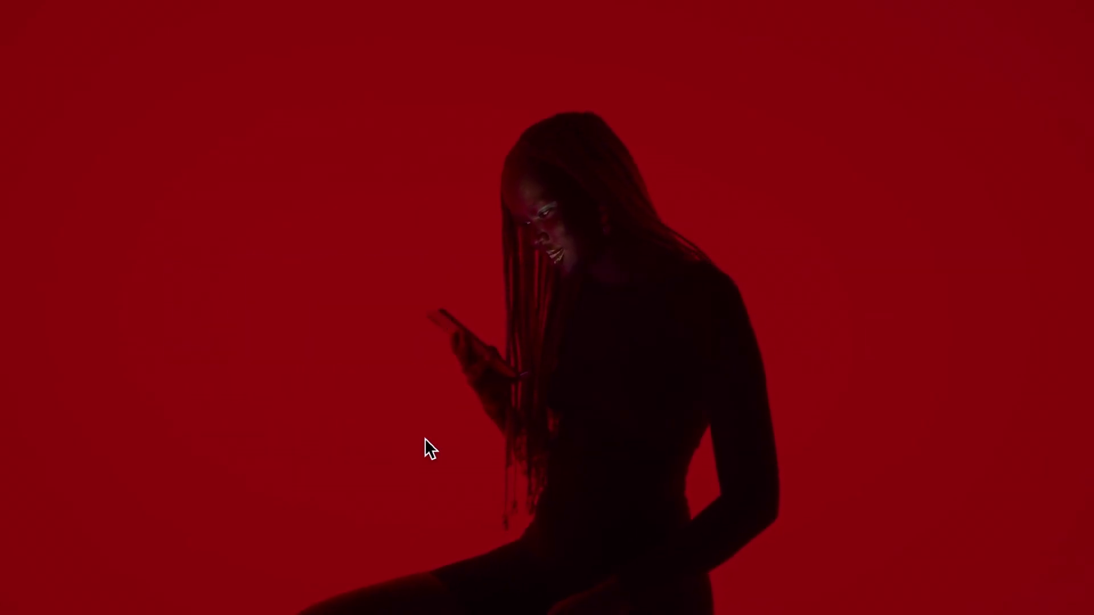
pyautogui.hotkey('ctrl', '`')
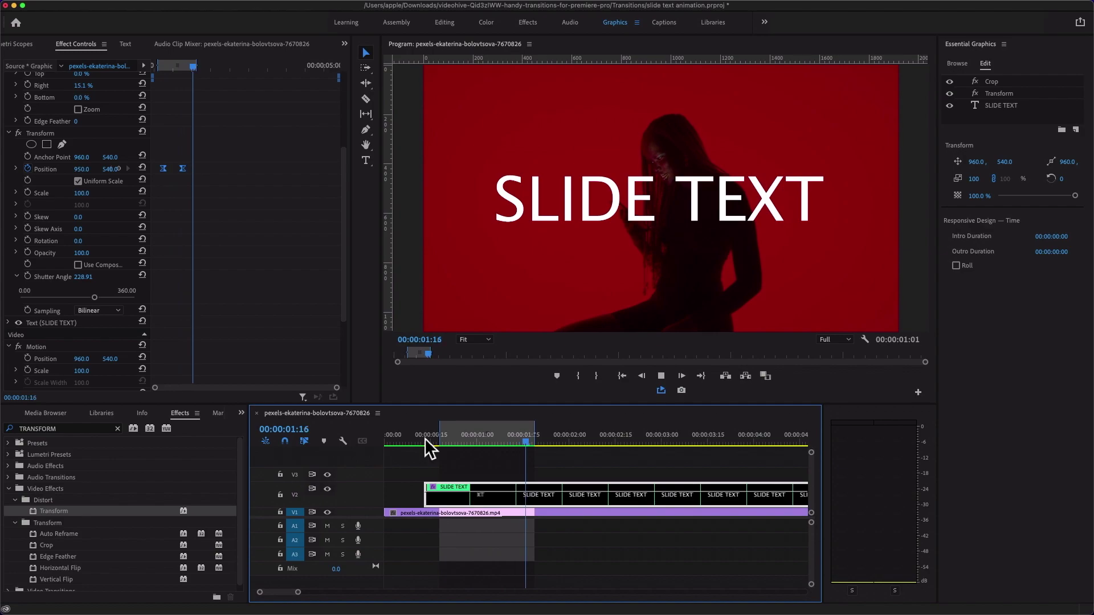
# - Scrub through the slide-in on the timeline to examine the text movement and blur
pyautogui.moveTo(426, 440); pyautogui.dragTo(501, 454)
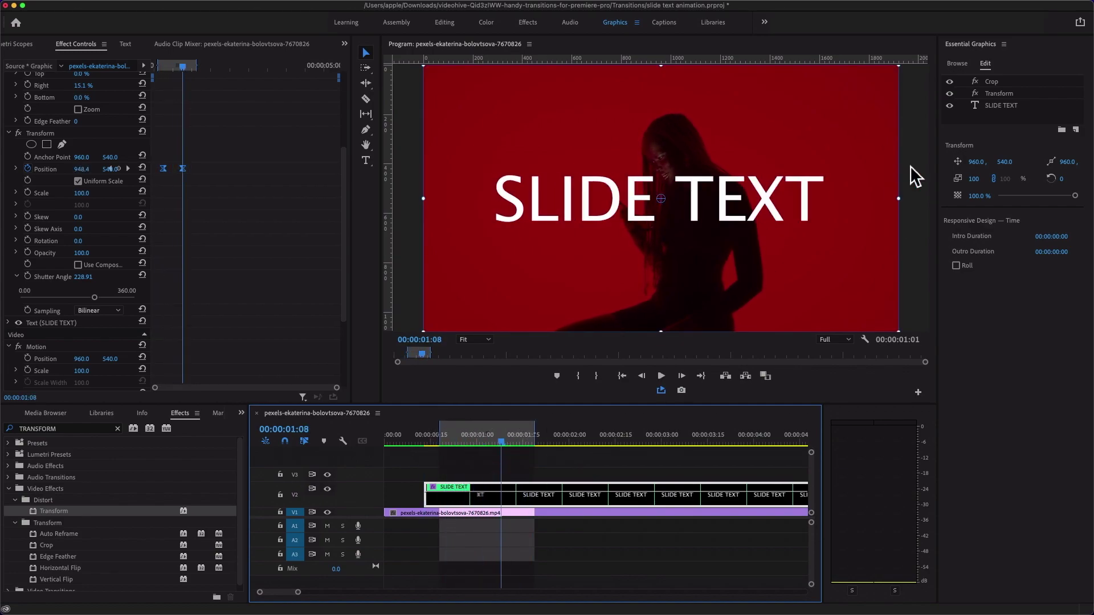
pyautogui.moveTo(422, 447); pyautogui.dragTo(495, 455)
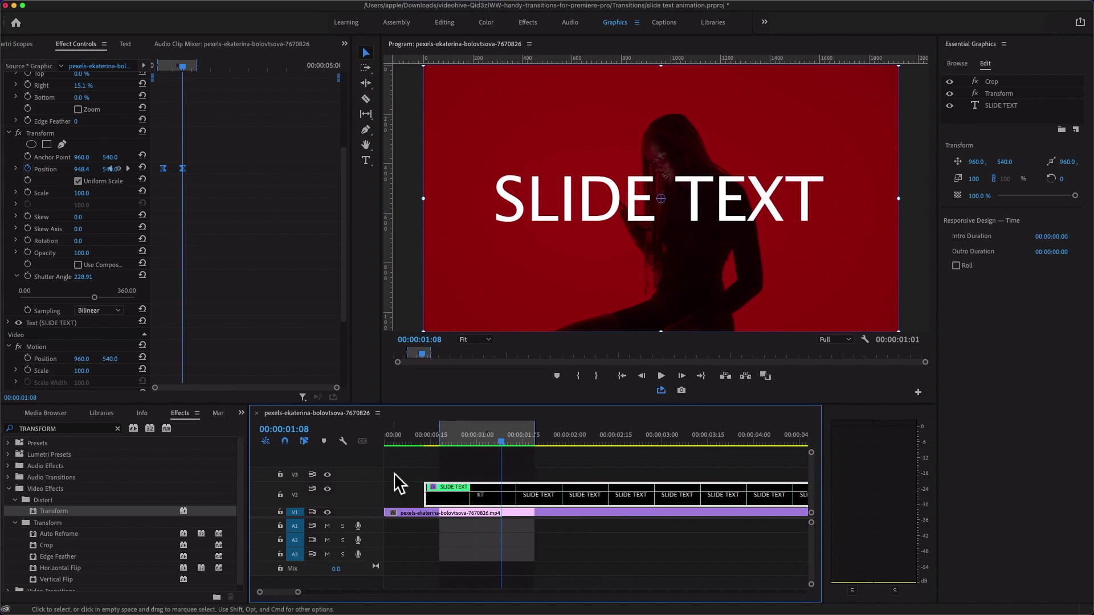
pyautogui.moveTo(581, 527)
pyautogui.mouseDown()
pyautogui.moveTo(624, 529)
pyautogui.moveTo(562, 528)
pyautogui.mouseUp()
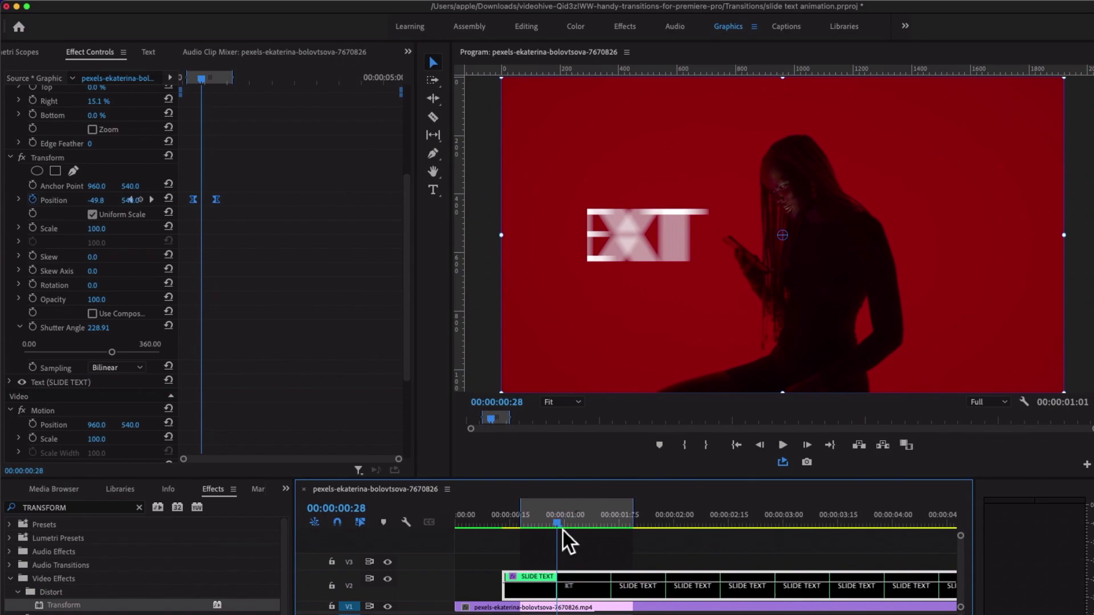
# - Lengthen the marked range to 00:00:03:06 and add a Position keyframe at 00:00:02:12 that holds the centred text
pyautogui.moveTo(240, 85); pyautogui.dragTo(338, 90)
pyautogui.click(194, 91)
pyautogui.moveTo(194, 80); pyautogui.dragTo(269, 89)
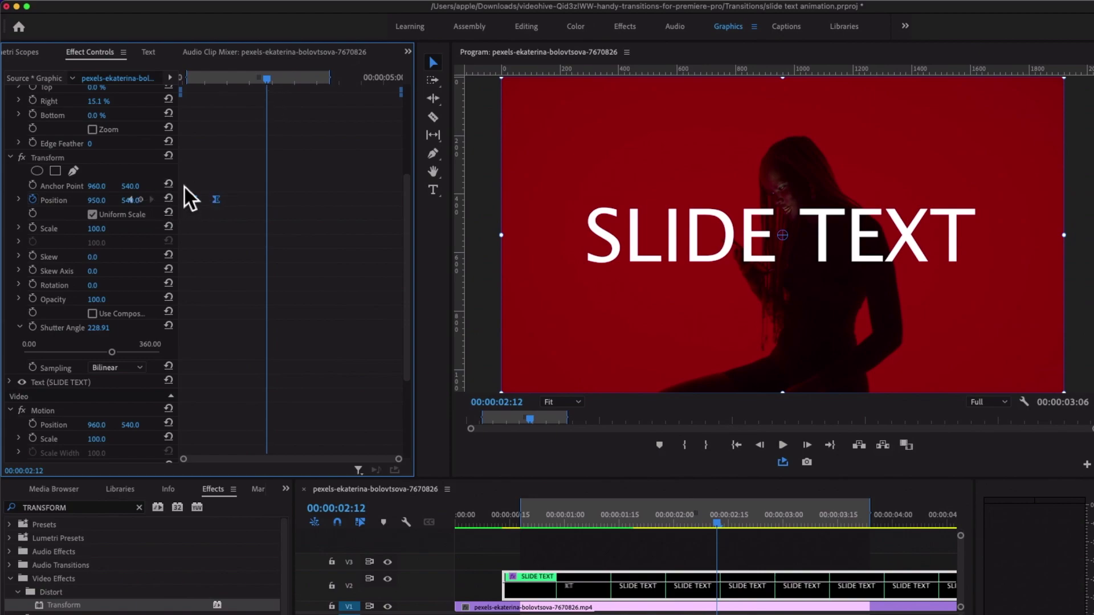
pyautogui.moveTo(216, 200); pyautogui.dragTo(239, 193)
pyautogui.click(193, 202)
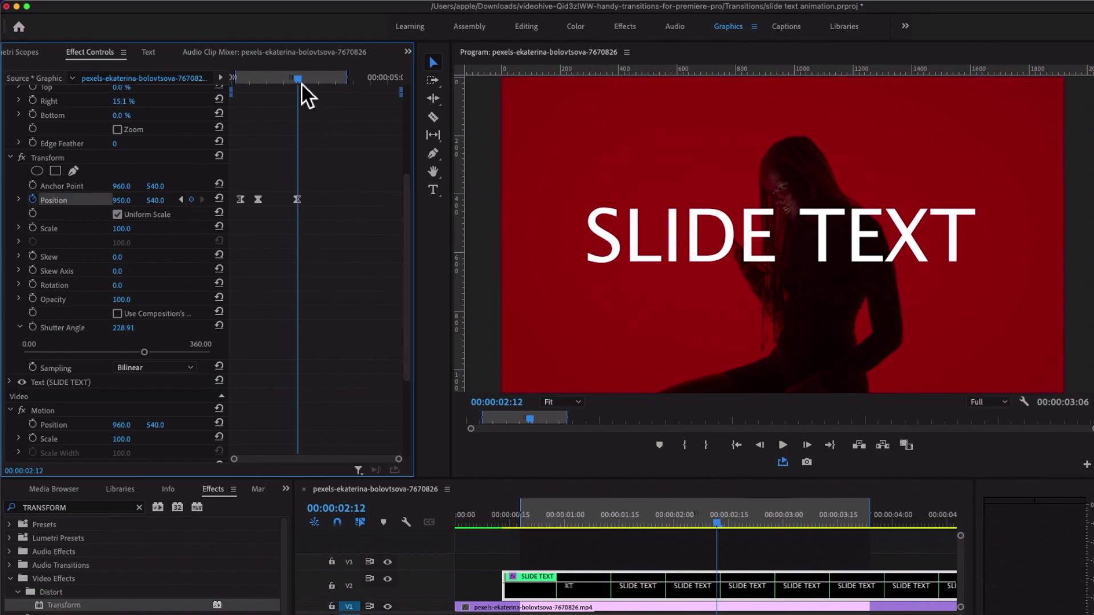
# - Slide the text out by setting the Transform's horizontal Position to 2566 at 00:00:02:22
pyautogui.press('Right')
pyautogui.press('Right')
pyautogui.press('Right')
pyautogui.press('Right')
pyautogui.press('Right')
pyautogui.press('Right')
pyautogui.press('Right')
pyautogui.press('Right')
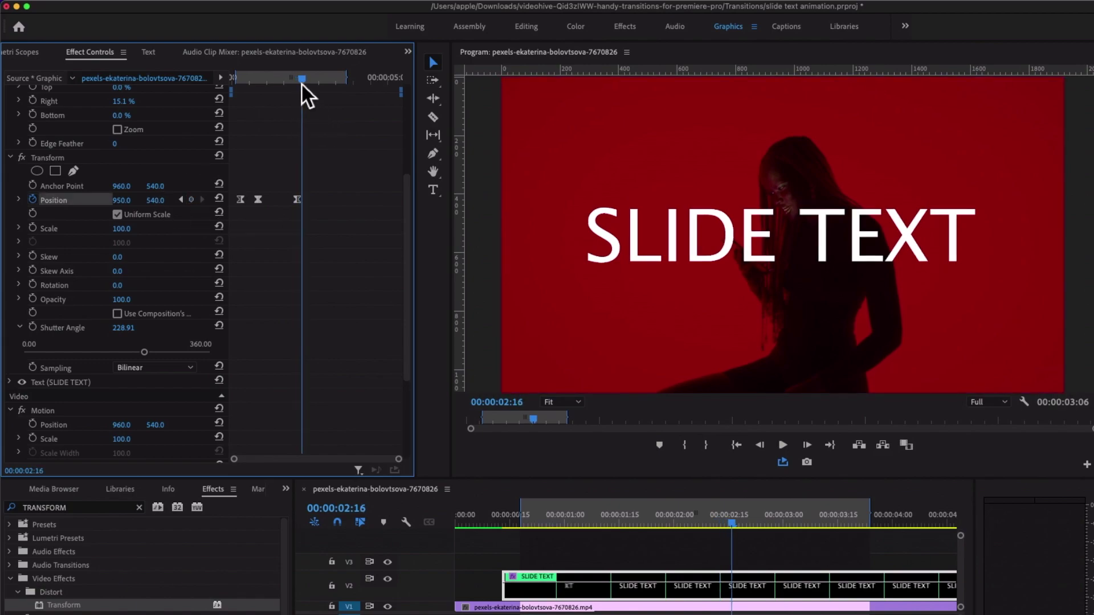
pyautogui.press('Right')
pyautogui.press('Right')
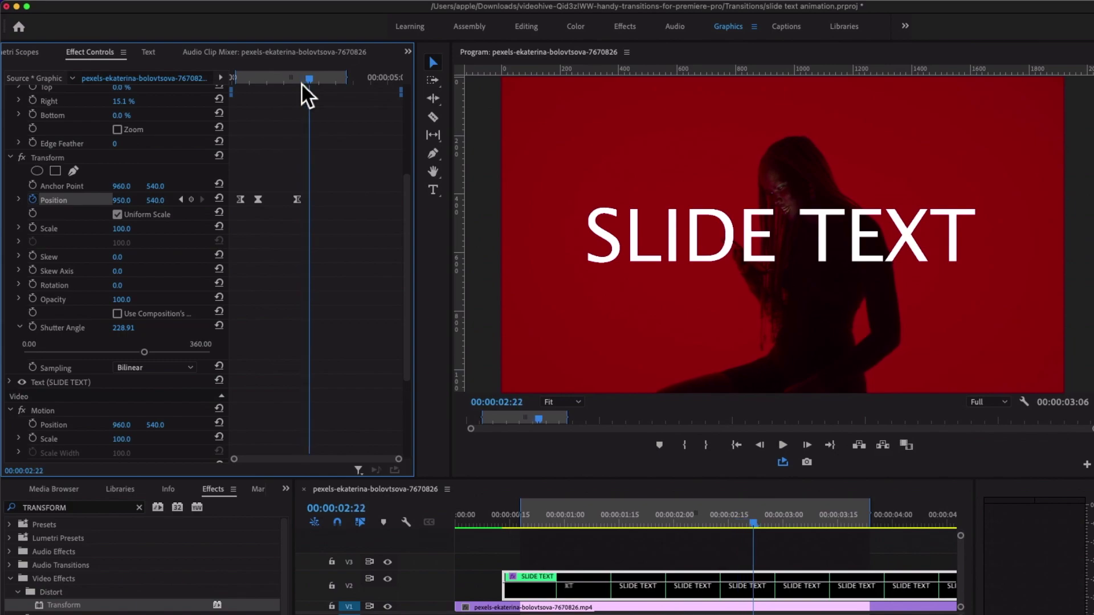
pyautogui.click(121, 200)
pyautogui.write('2221')
pyautogui.press('Return')
pyautogui.moveTo(123, 200); pyautogui.dragTo(265, 87)
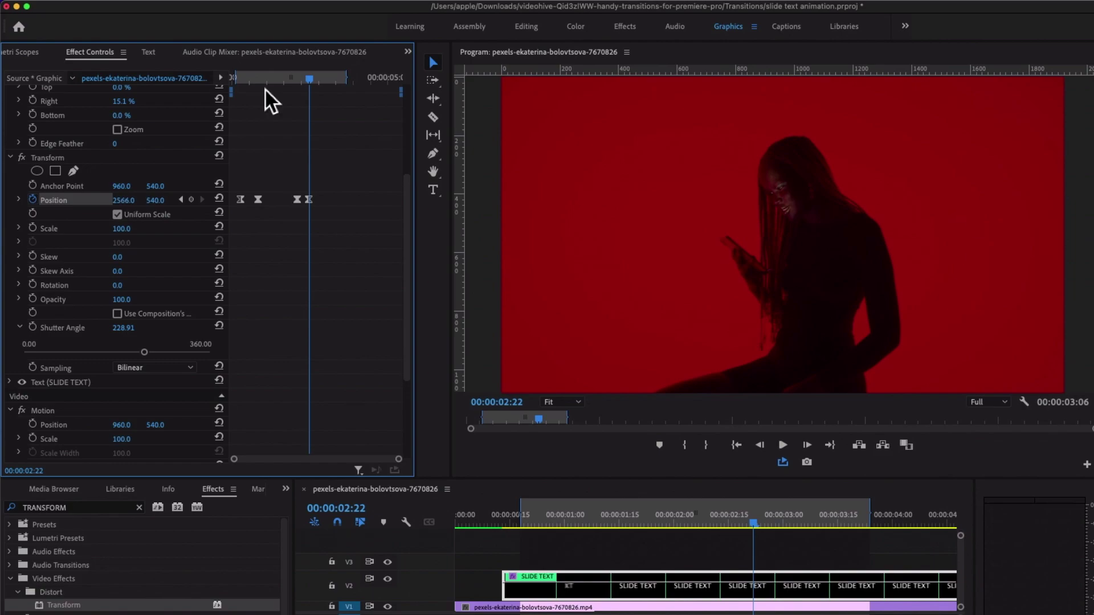
# - Shorten the marked range to a duration of 00:00:02:22 and render the preview from its start
pyautogui.moveTo(347, 84); pyautogui.dragTo(328, 86)
pyautogui.moveTo(252, 77); pyautogui.dragTo(238, 77)
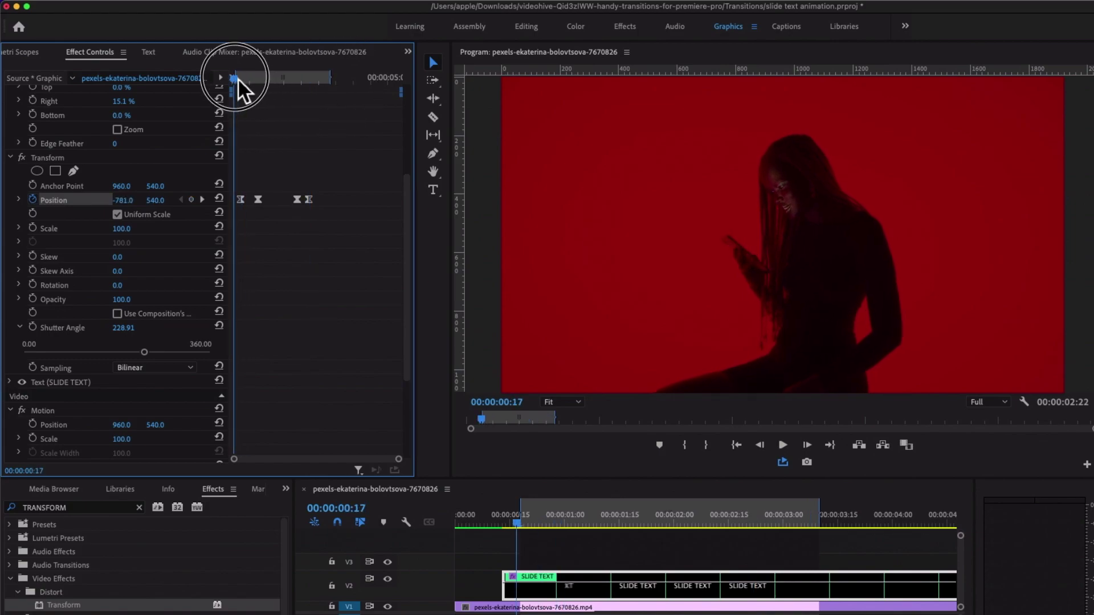
pyautogui.press('Return')
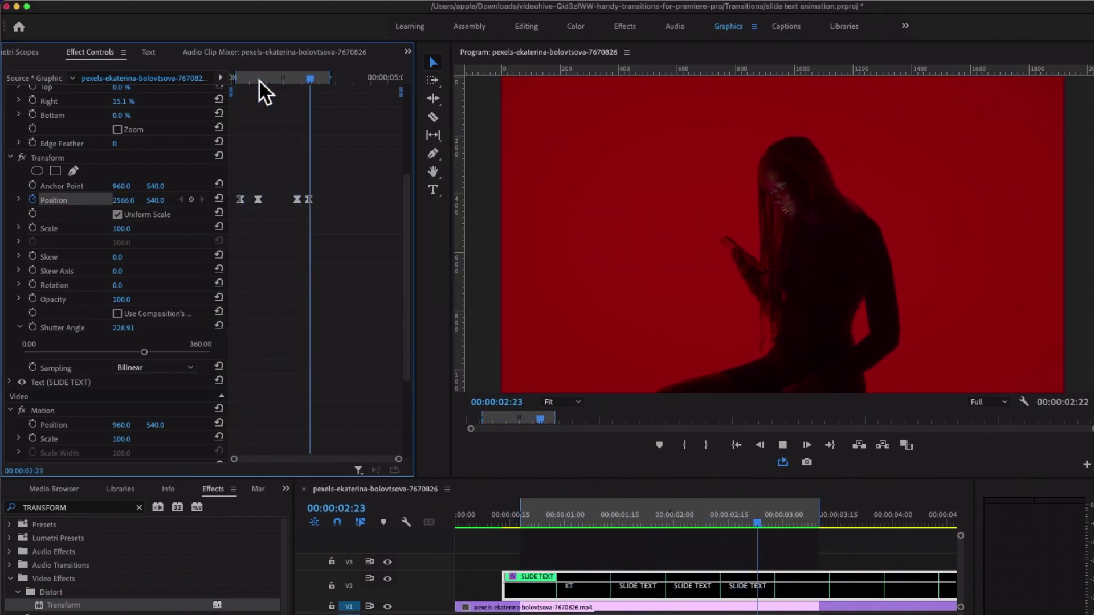
# - Move the last Position keyframe later to slow the slide-out, and render the preview again
pyautogui.click(285, 78)
pyautogui.moveTo(312, 203); pyautogui.dragTo(322, 203)
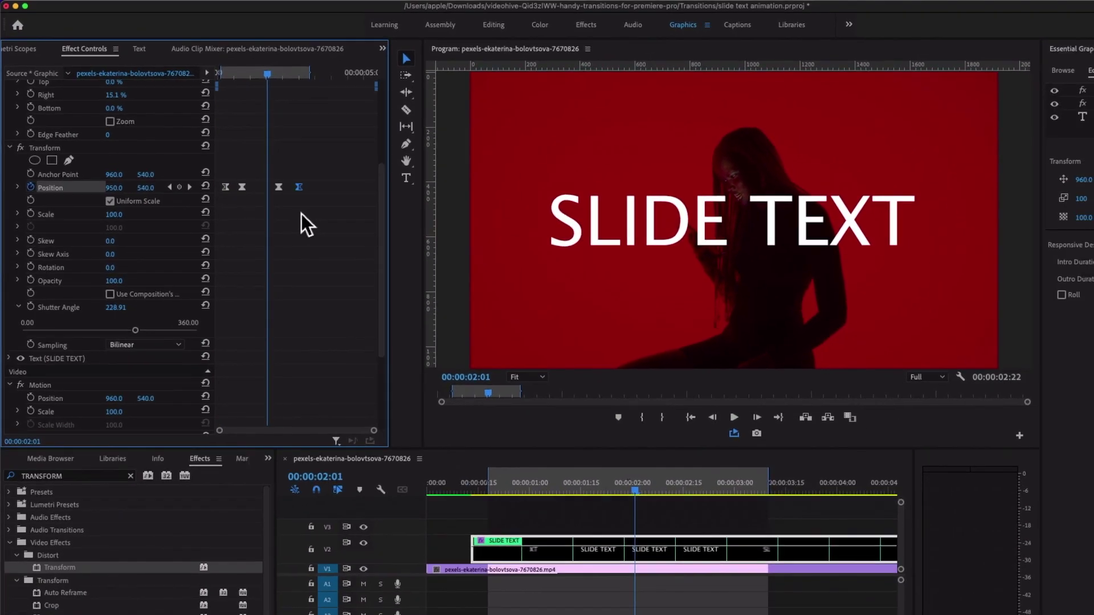
pyautogui.press('space')
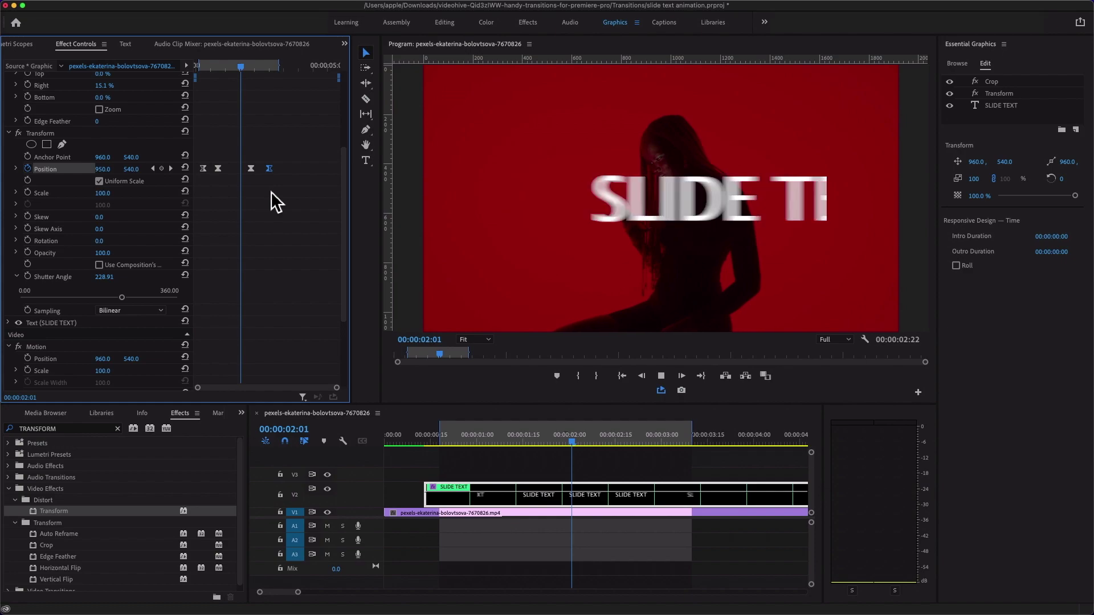
pyautogui.press('Return')
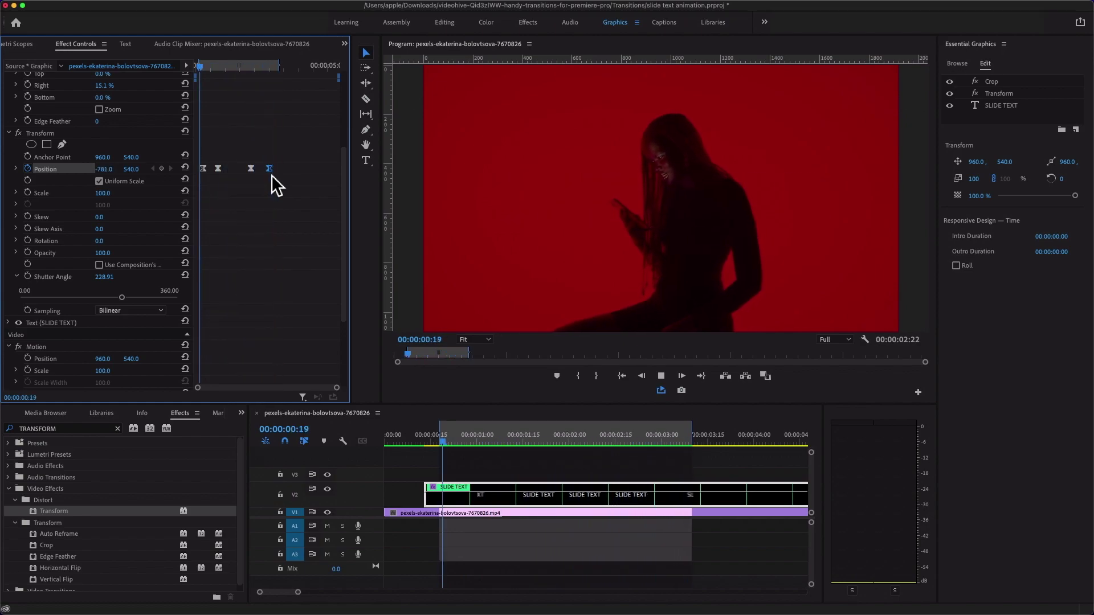
# - Play the full slide animation from just before the first keyframe and scrub through the slide-in
pyautogui.click(197, 67)
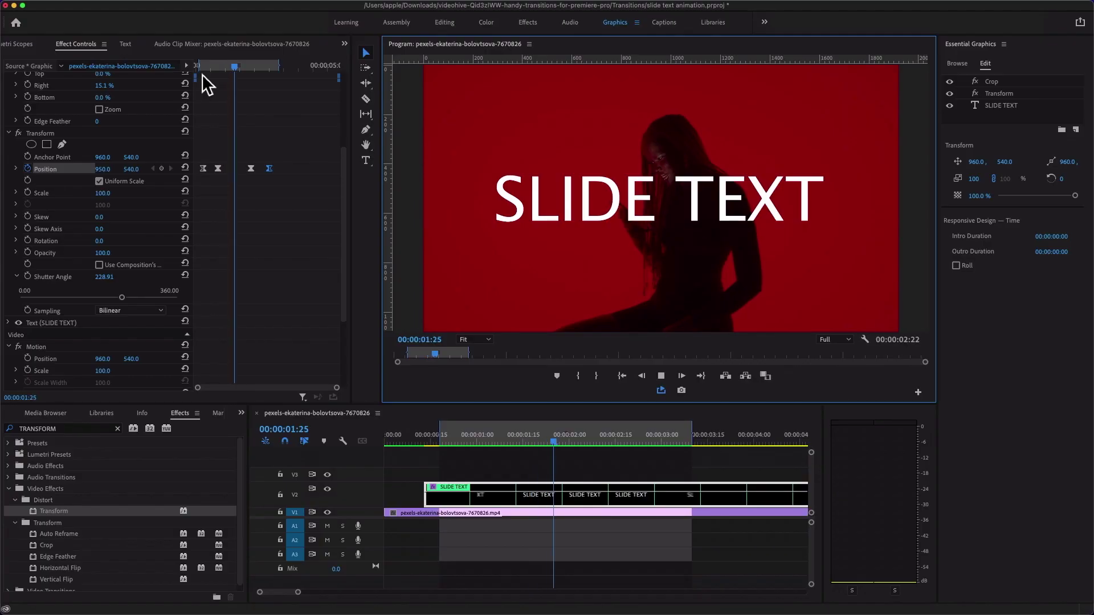
pyautogui.press('space')
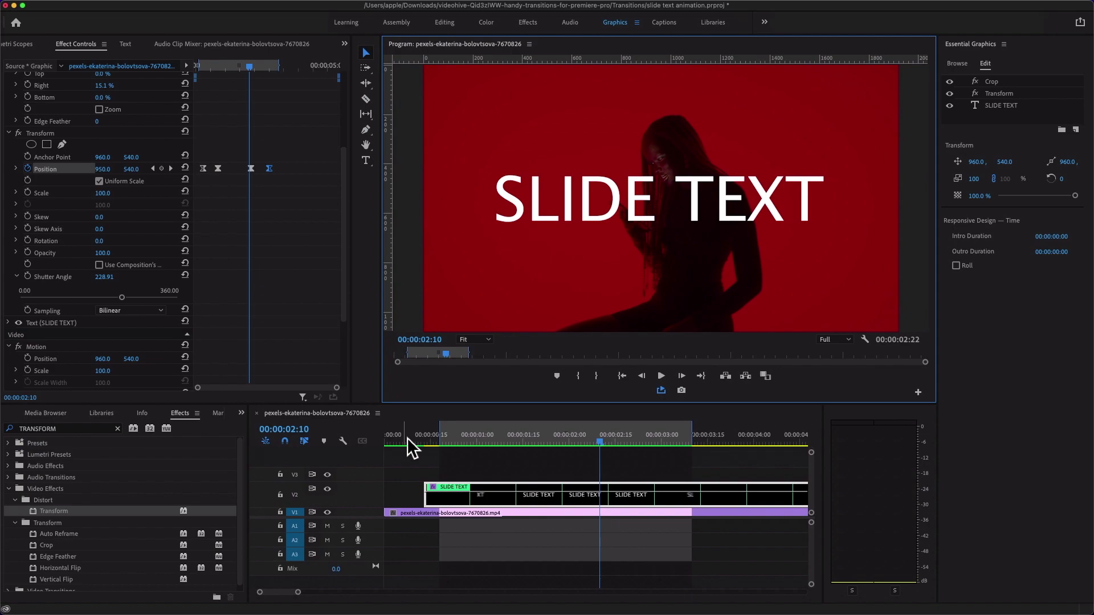
pyautogui.moveTo(417, 444); pyautogui.dragTo(510, 450)
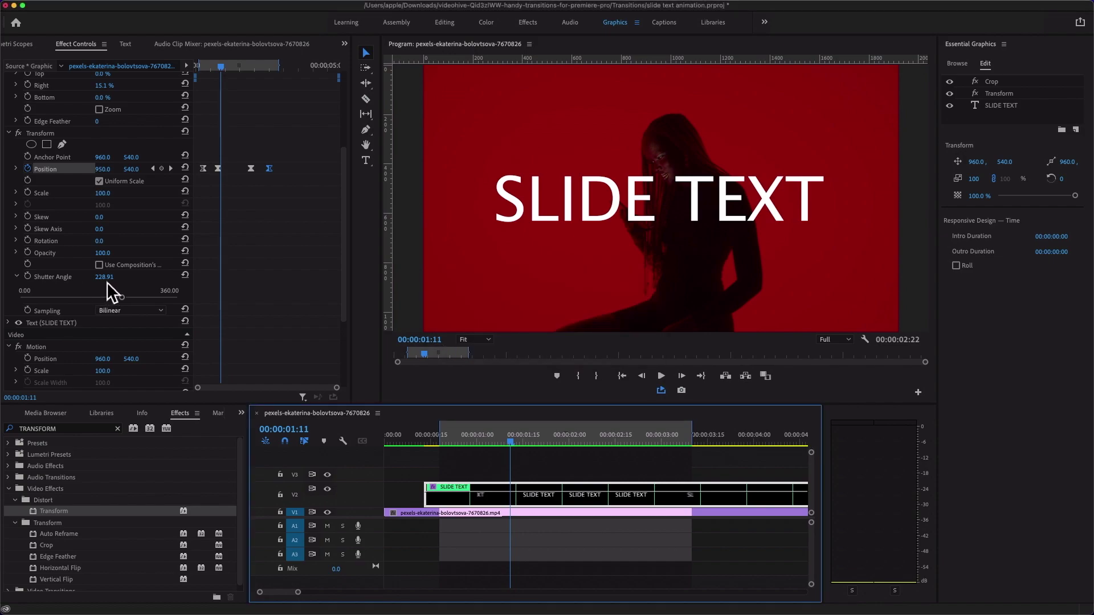
pyautogui.moveTo(452, 436); pyautogui.dragTo(503, 436)
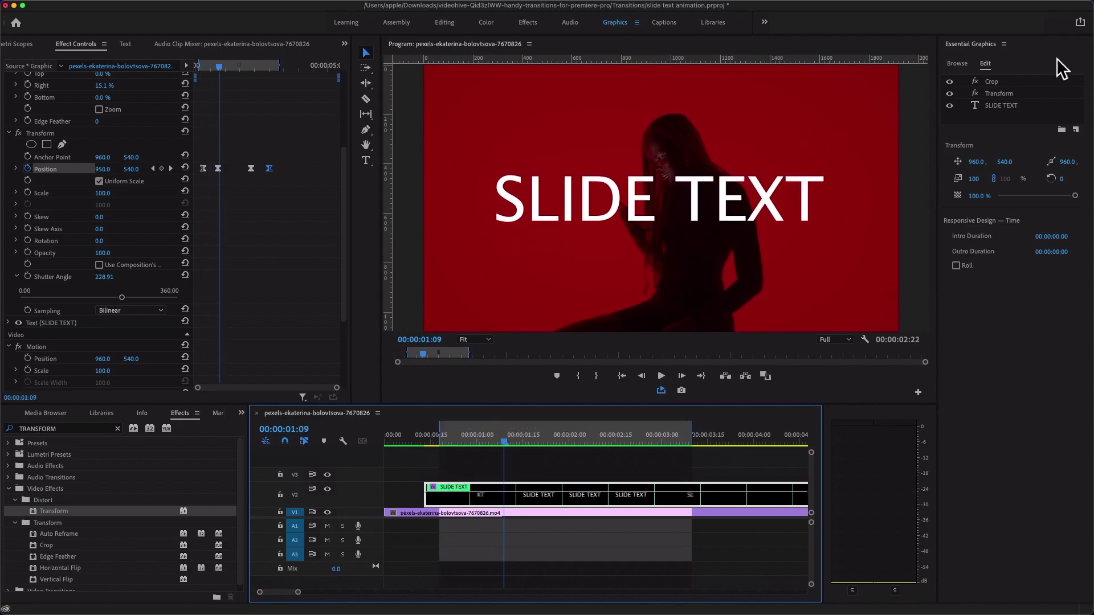
# - Select the graphic's SLIDE TEXT layer to show its text and appearance properties
pyautogui.click(963, 64)
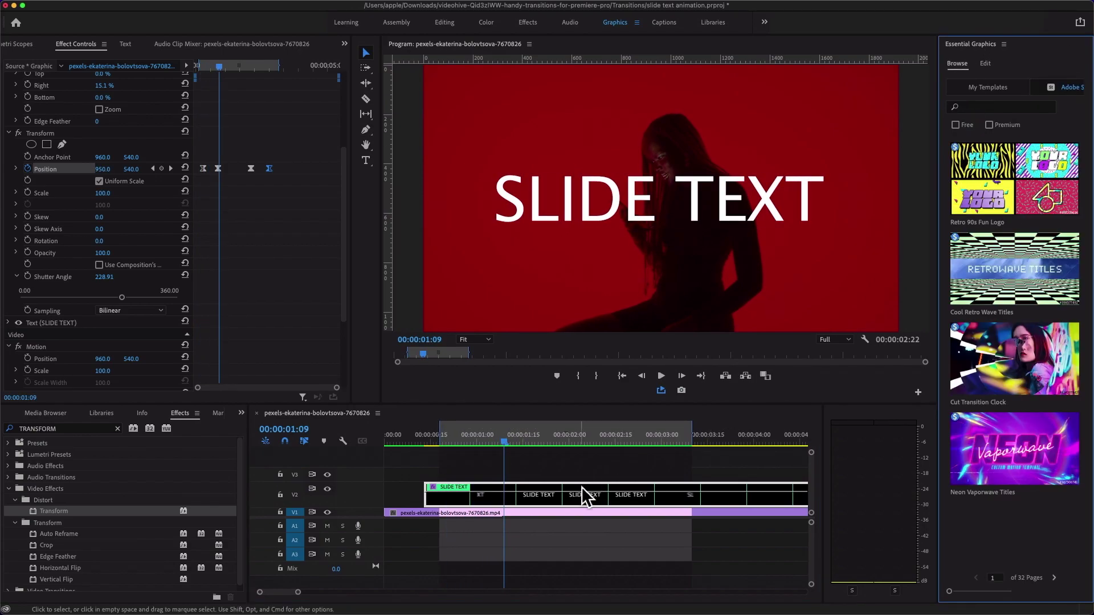
pyautogui.click(987, 65)
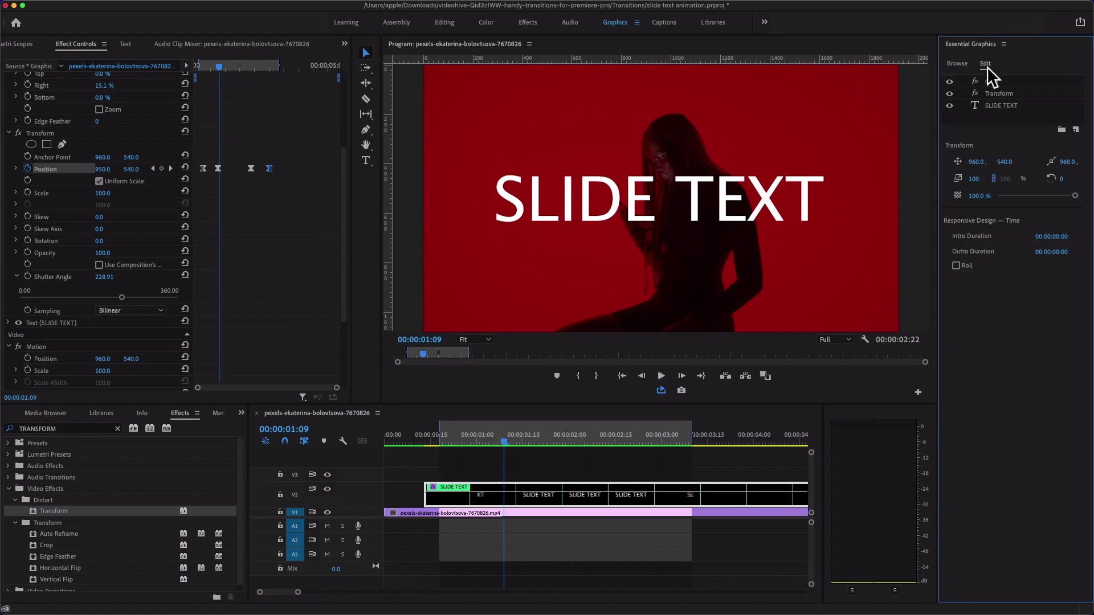
pyautogui.click(993, 106)
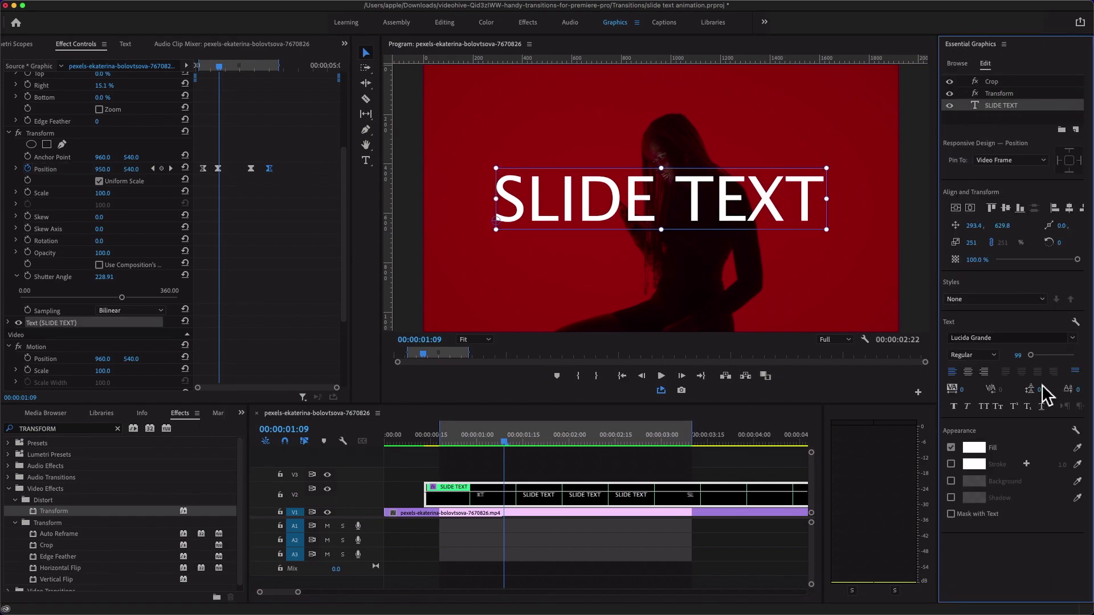
# - Look through the available fonts and font styles for the SLIDE TEXT layer
pyautogui.click(1029, 342)
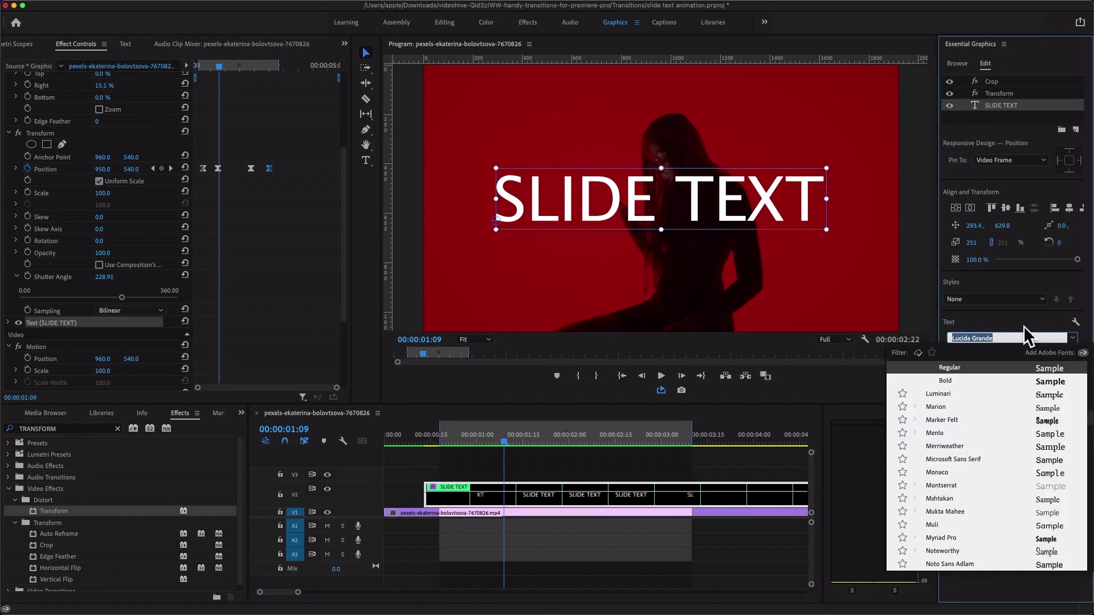
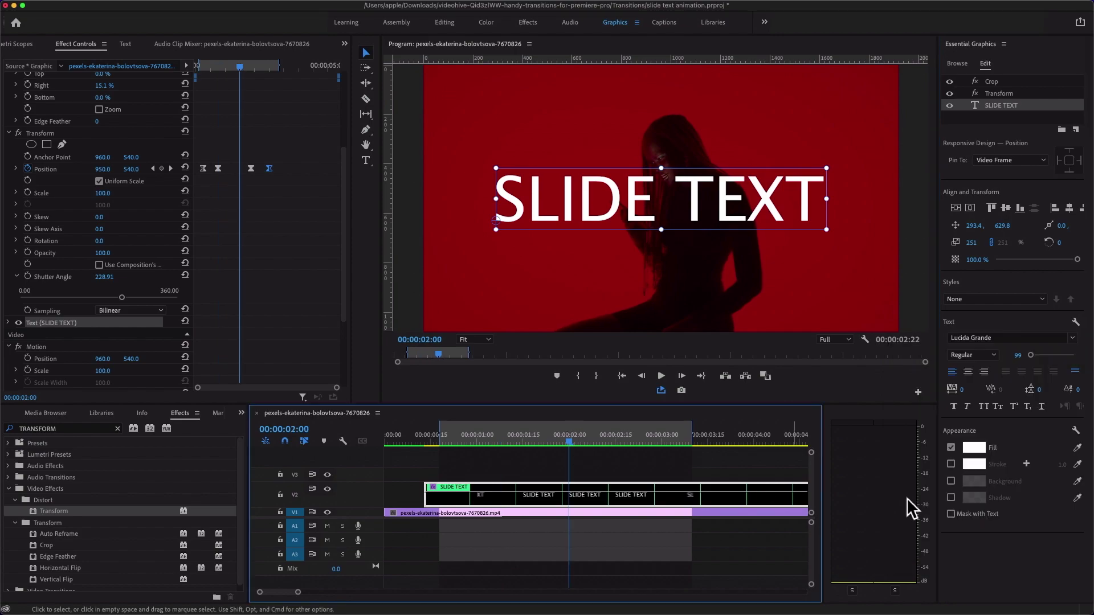
pyautogui.click(986, 360)
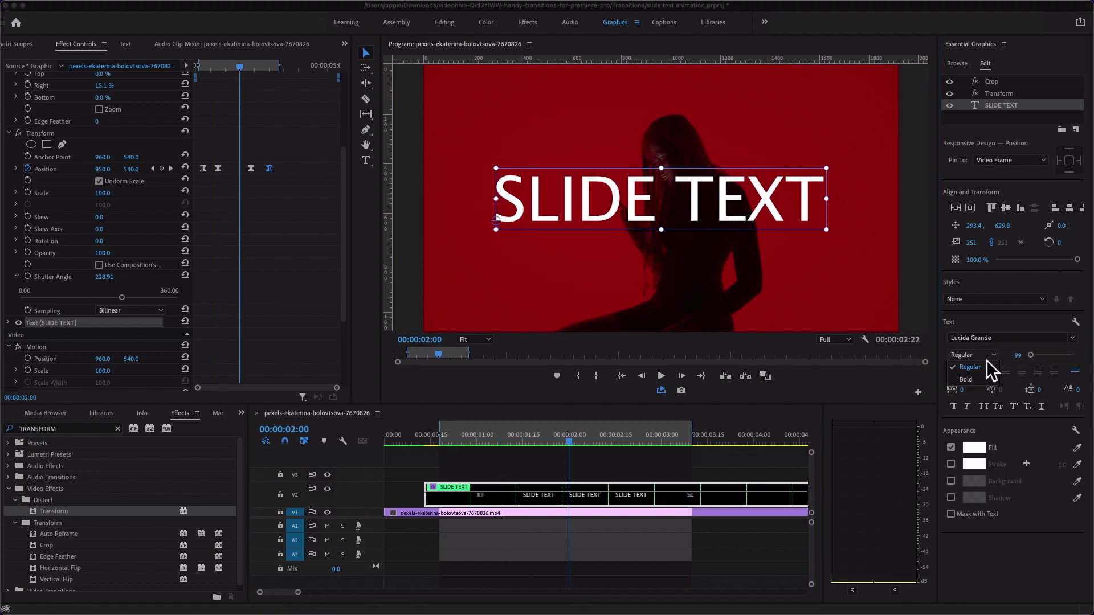
pyautogui.click(990, 453)
# - Change the title's fill to a linear gradient and colour its end stop grey
pyautogui.click(980, 447)
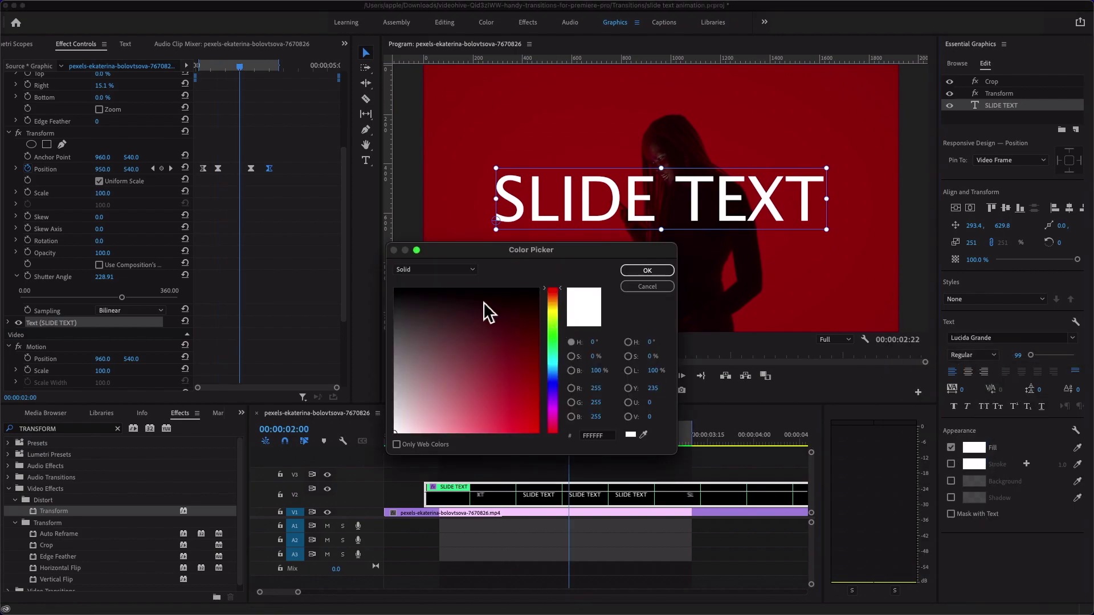
pyautogui.click(457, 272)
pyautogui.click(446, 296)
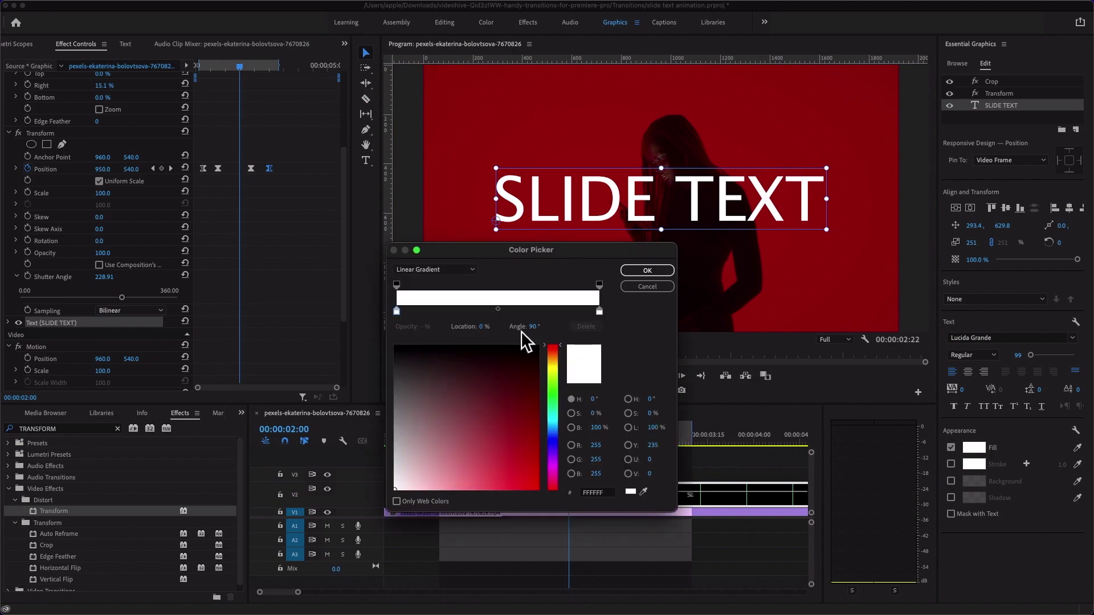
pyautogui.click(599, 311)
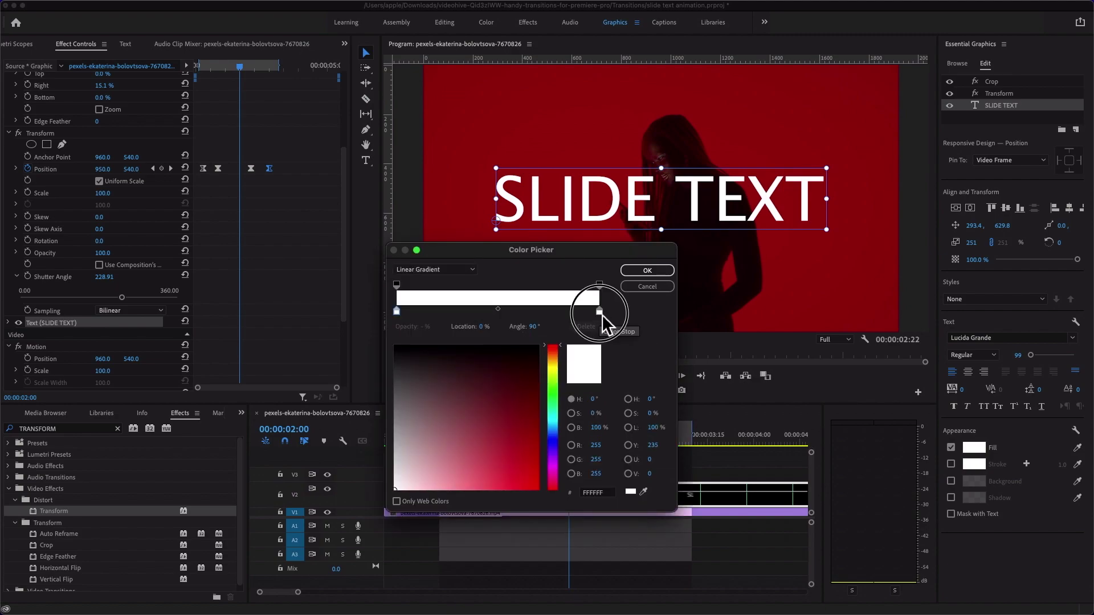
pyautogui.click(527, 359)
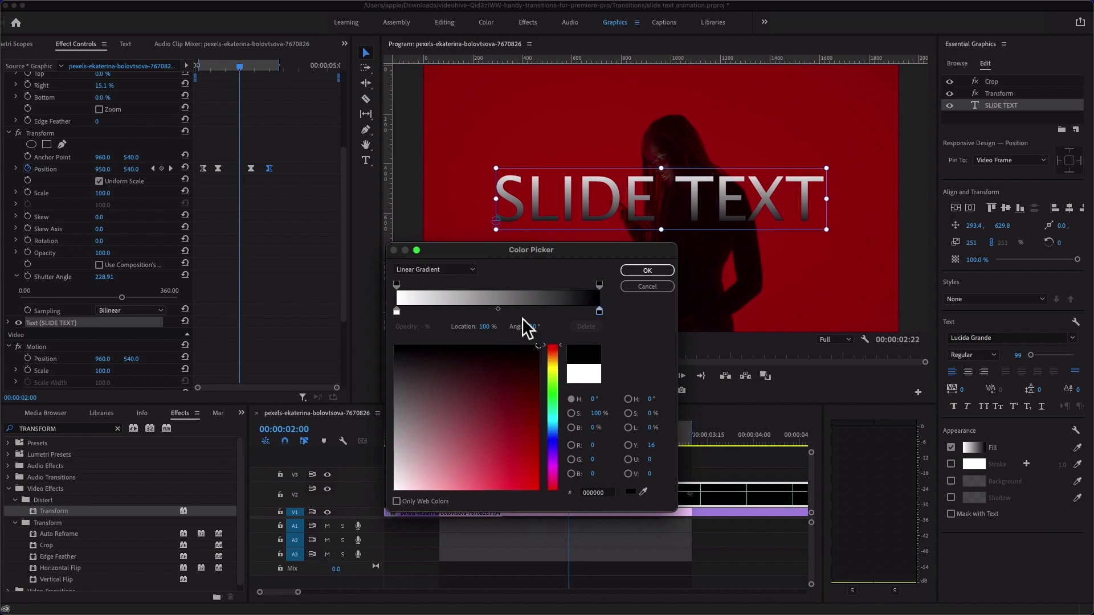
pyautogui.moveTo(521, 351); pyautogui.dragTo(406, 379)
pyautogui.click(396, 414)
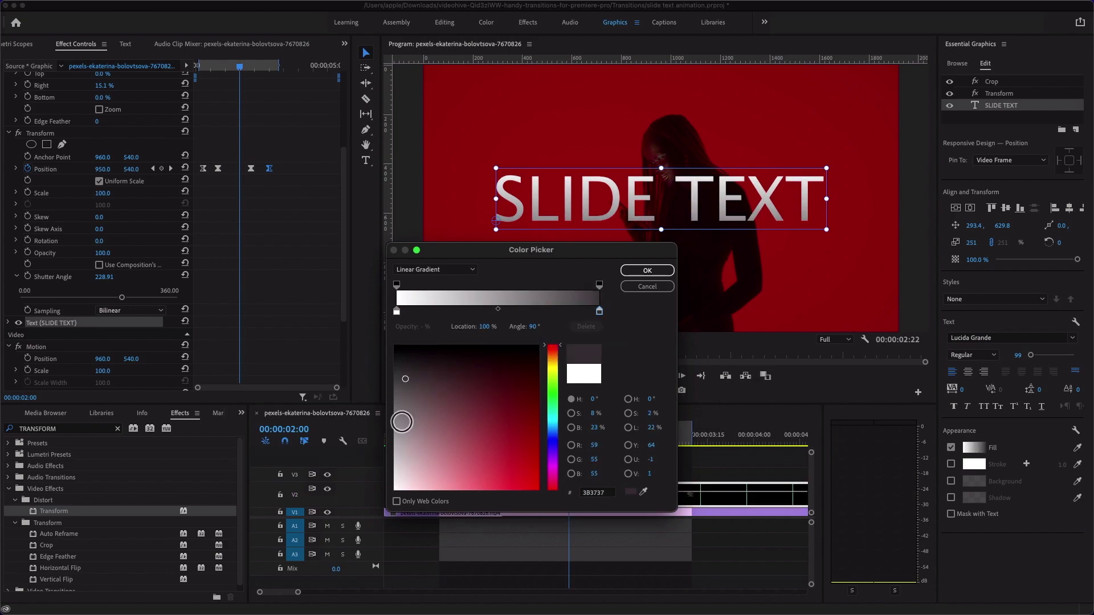
# - Place a white gradient stop at 56% and a grey stop at 2%, and accept the title's gradient fill
pyautogui.click(398, 316)
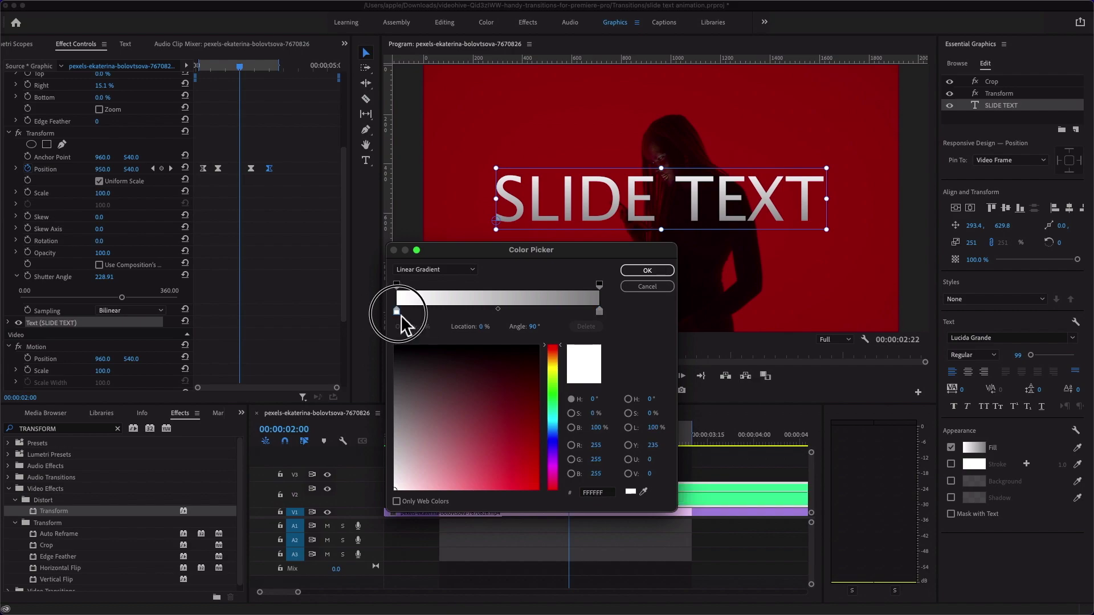
pyautogui.click(508, 312)
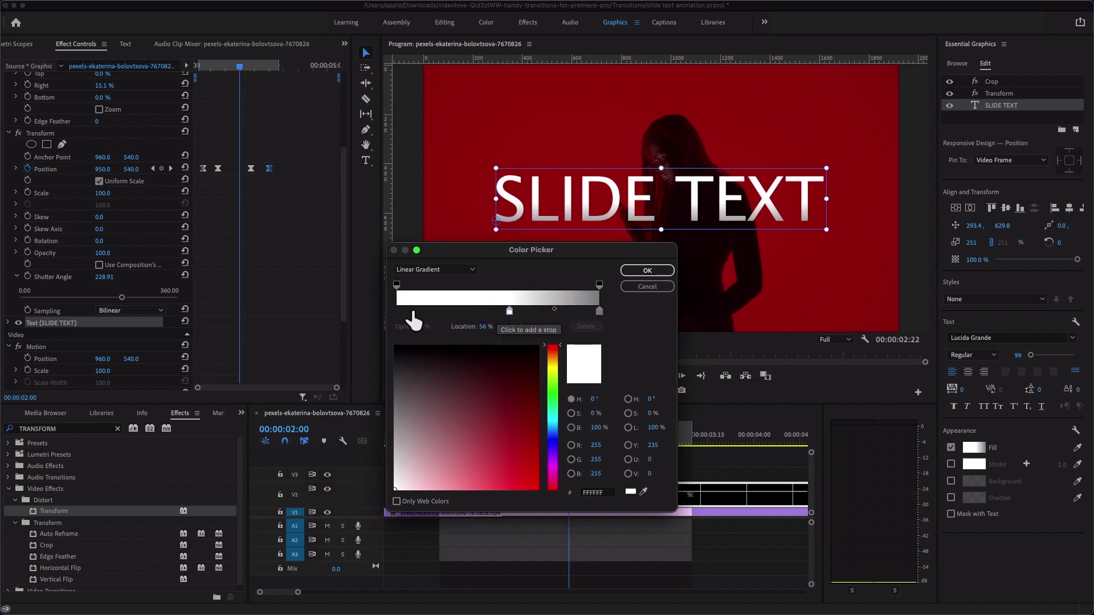
pyautogui.moveTo(399, 312); pyautogui.dragTo(402, 311)
pyautogui.moveTo(407, 364); pyautogui.dragTo(403, 424)
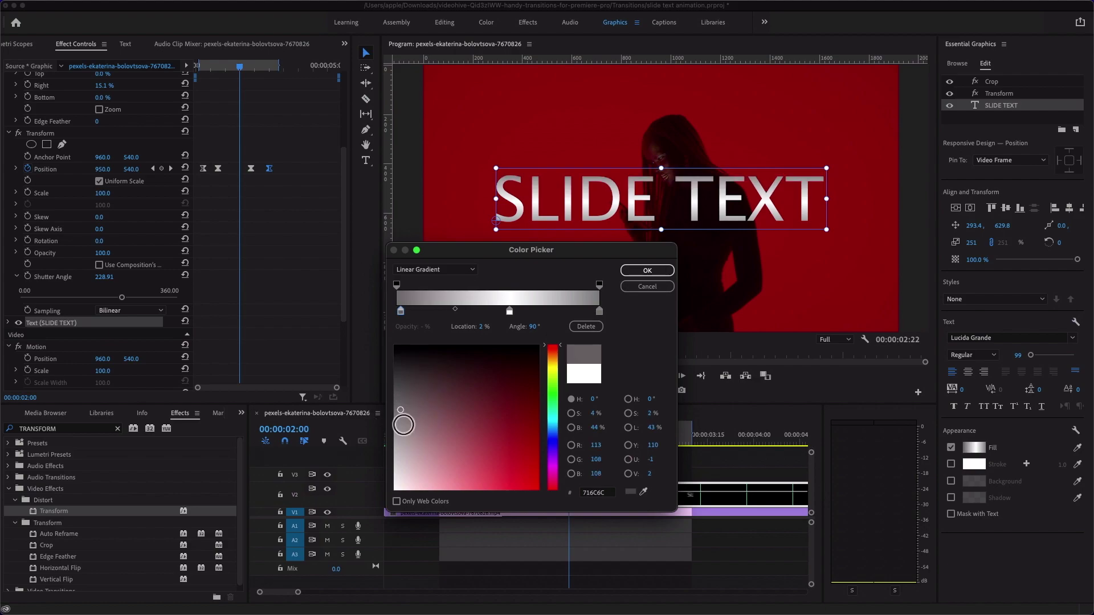
pyautogui.click(649, 272)
# - Enable a stroke on the title and colour it black
pyautogui.click(951, 464)
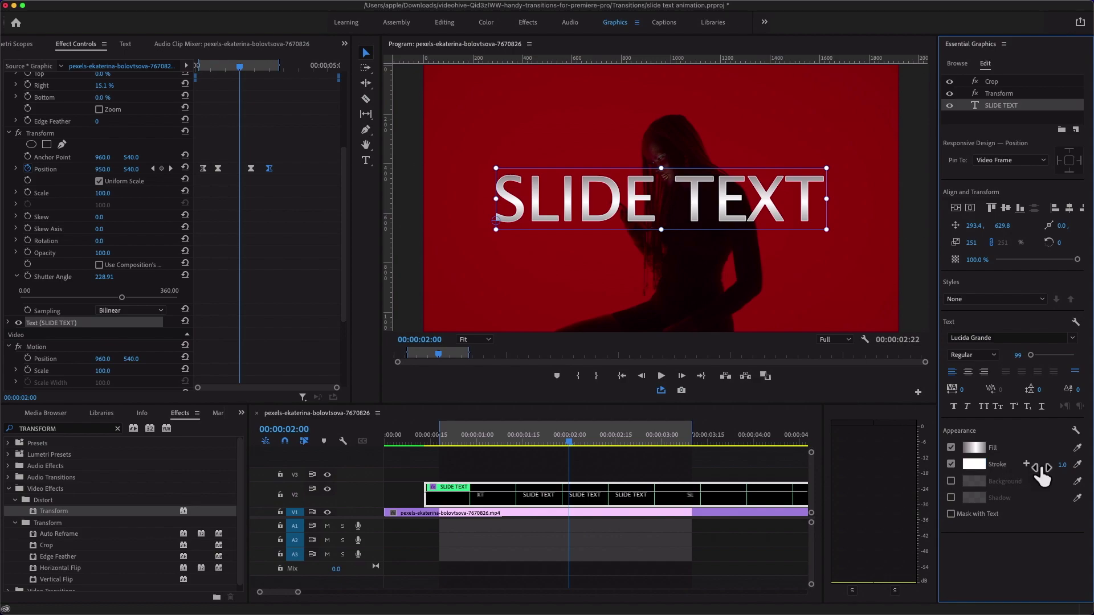
pyautogui.click(974, 463)
pyautogui.click(296, 274)
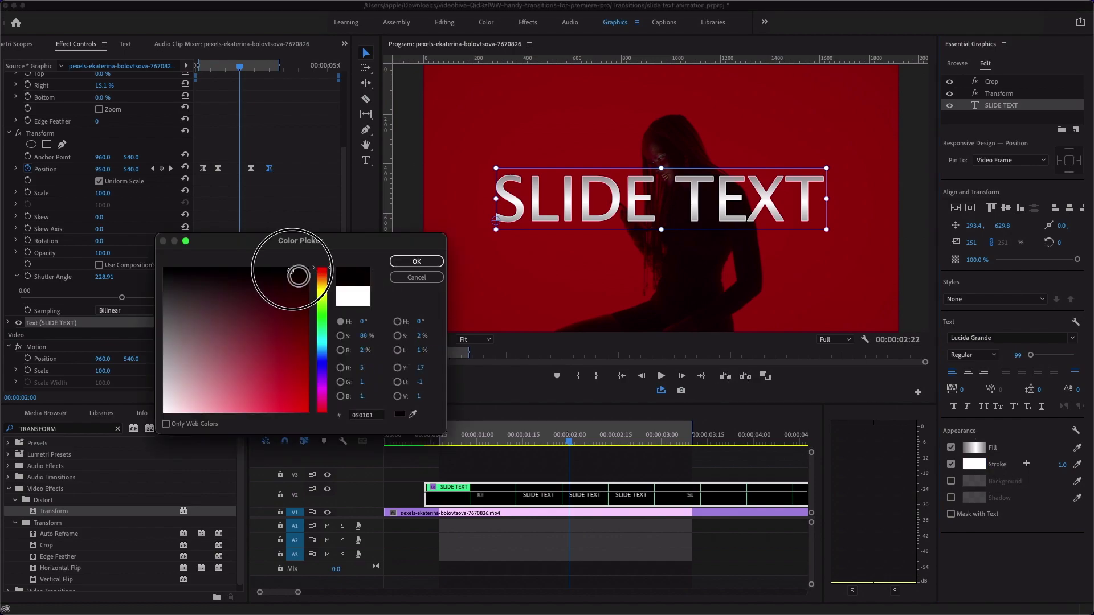
pyautogui.click(399, 262)
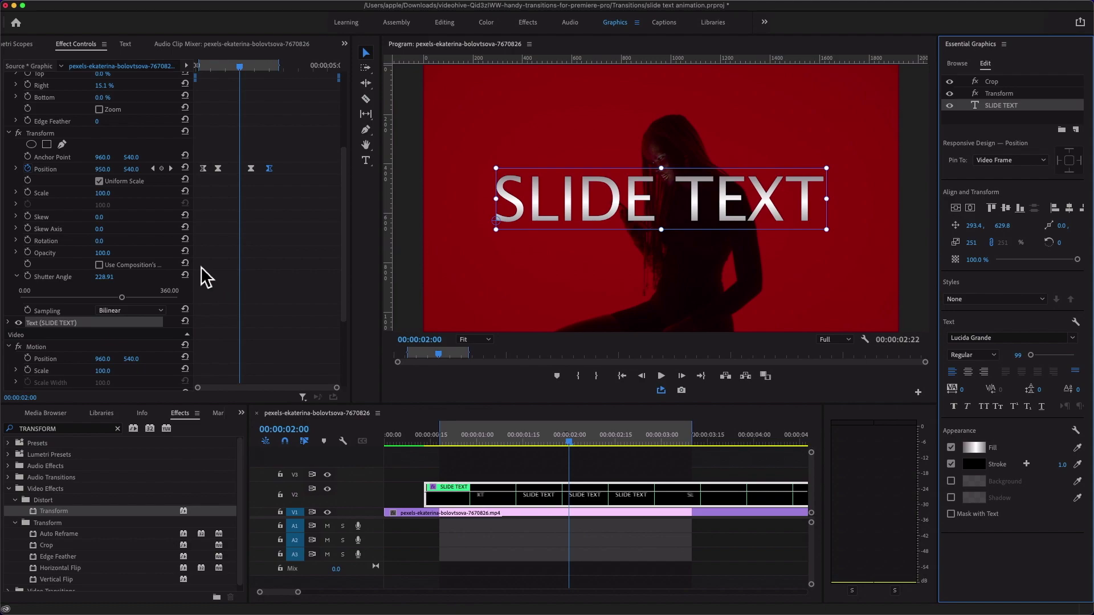
# - Try thicker outlines around the title and settle on a stroke width of 3.0
pyautogui.moveTo(1062, 465); pyautogui.dragTo(1073, 464)
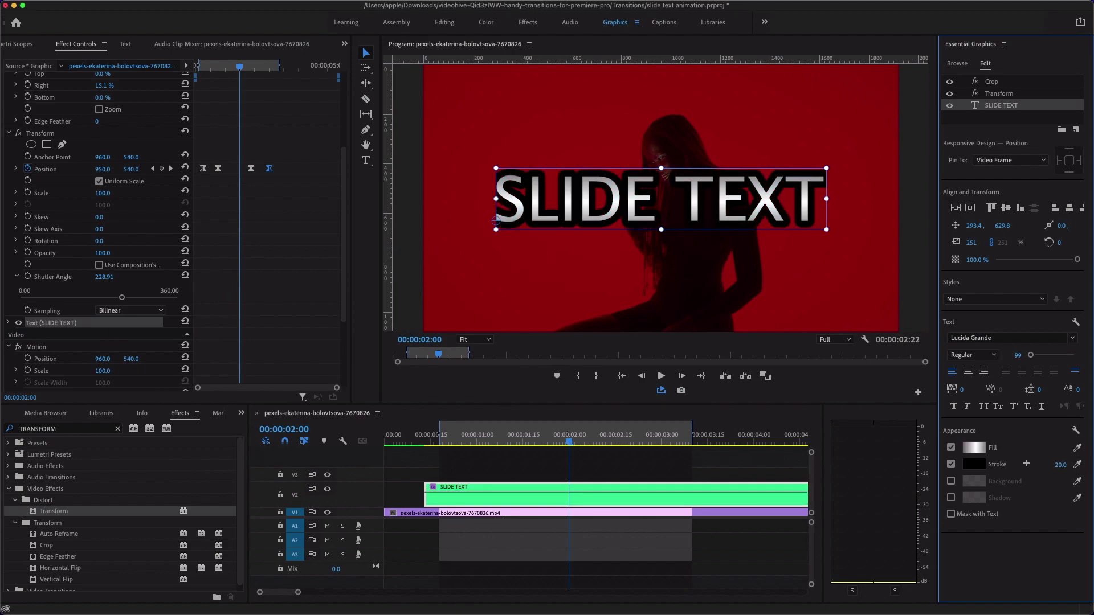
pyautogui.moveTo(1073, 464); pyautogui.dragTo(1065, 464)
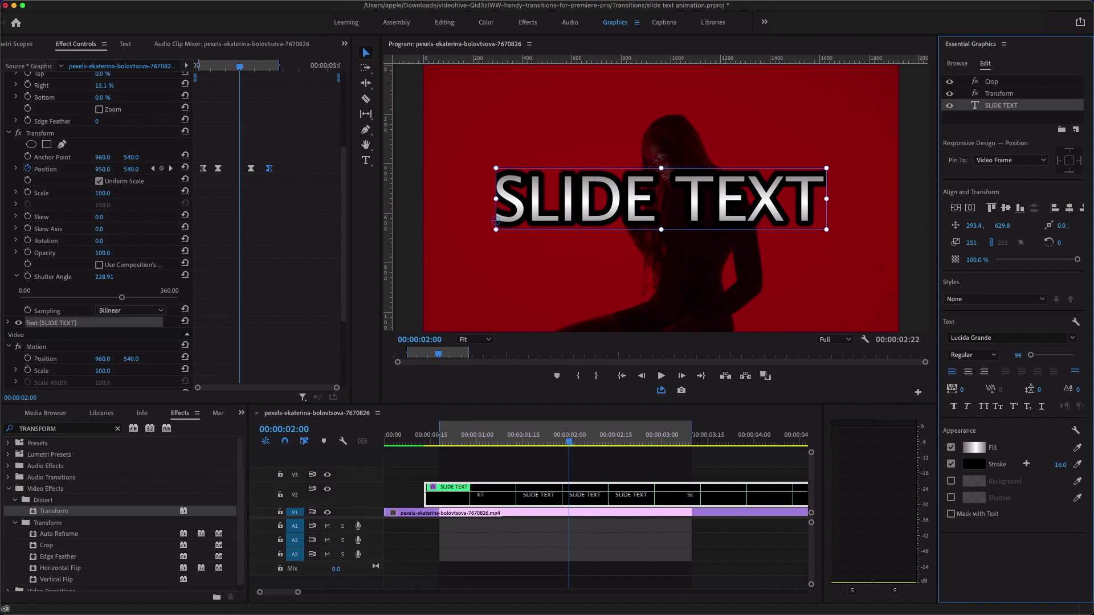
pyautogui.moveTo(1060, 464); pyautogui.dragTo(1089, 487)
pyautogui.click(1012, 534)
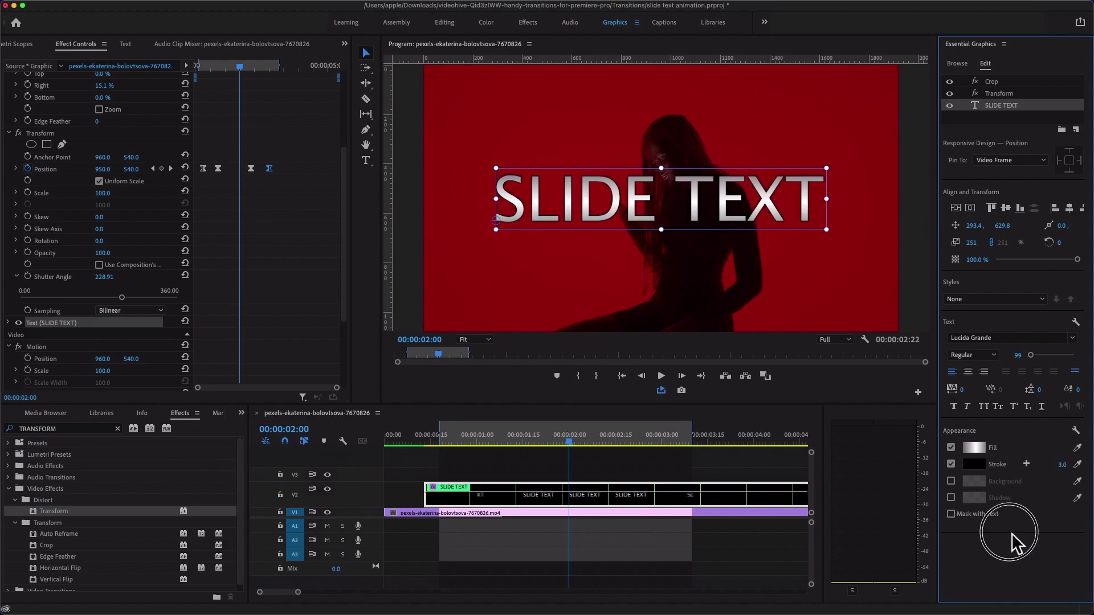
# - Enable a background behind the title and colour it bright green (0DFF3E)
pyautogui.click(953, 483)
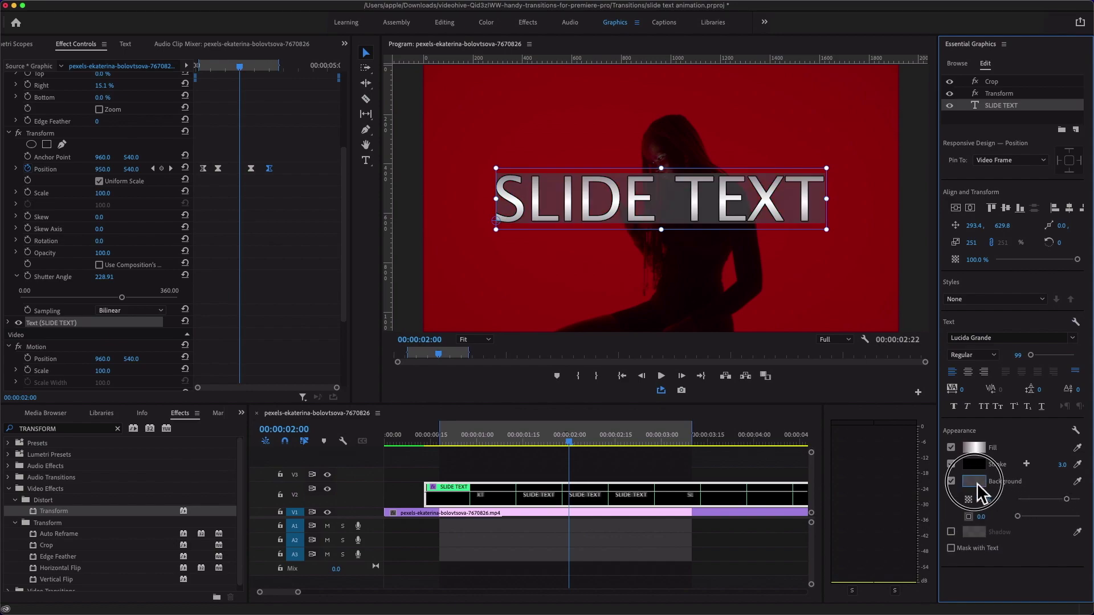
pyautogui.click(977, 484)
pyautogui.moveTo(281, 320); pyautogui.dragTo(302, 411)
pyautogui.click(322, 321)
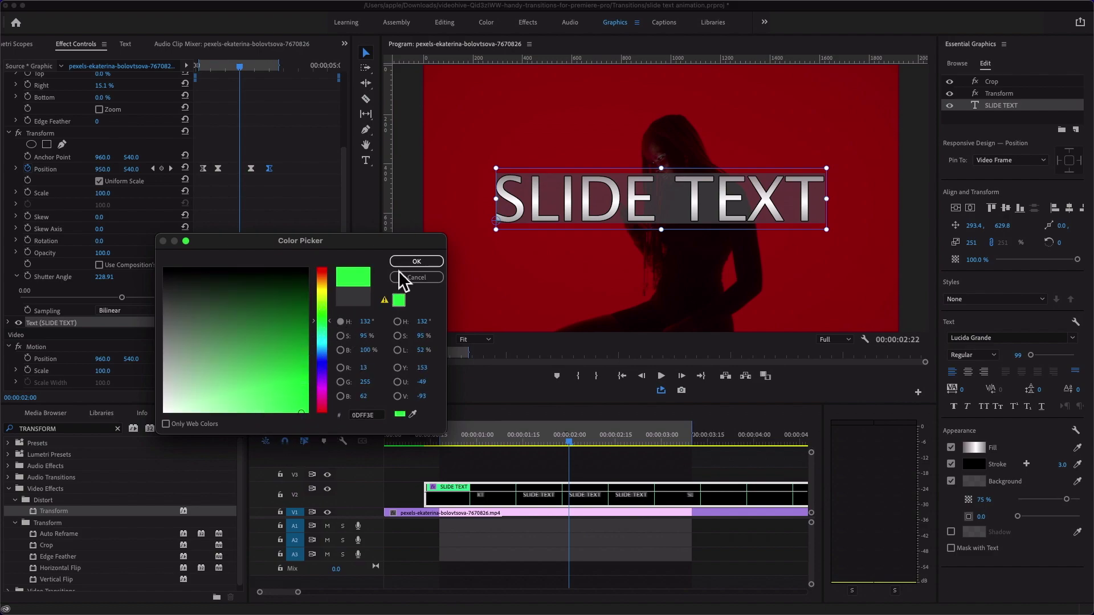
pyautogui.click(415, 262)
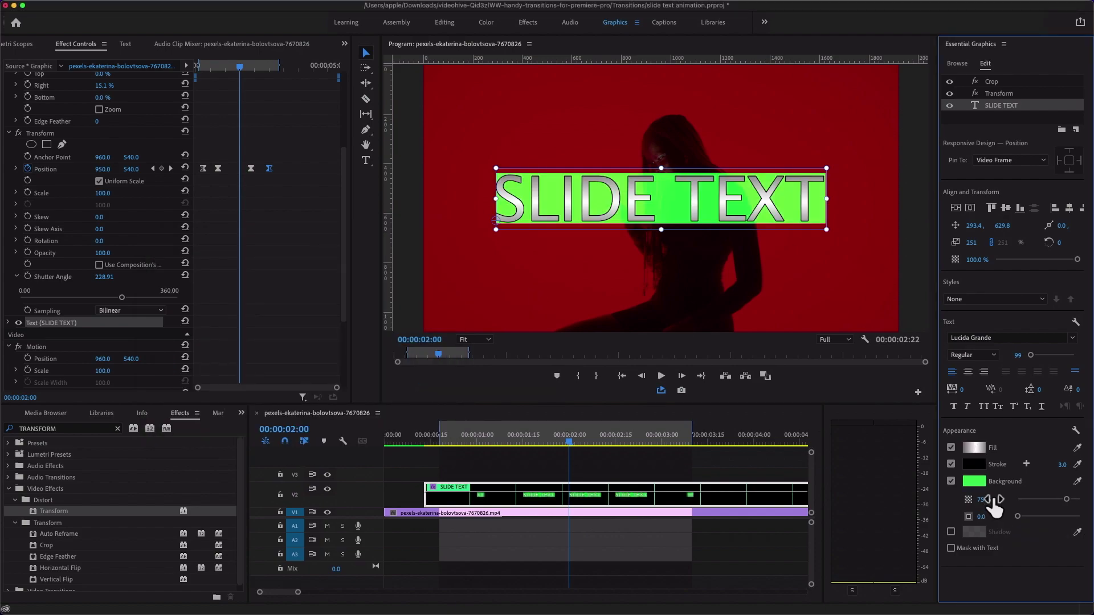
# - Change the title background to a darker green and reduce its opacity to 30%
pyautogui.click(974, 482)
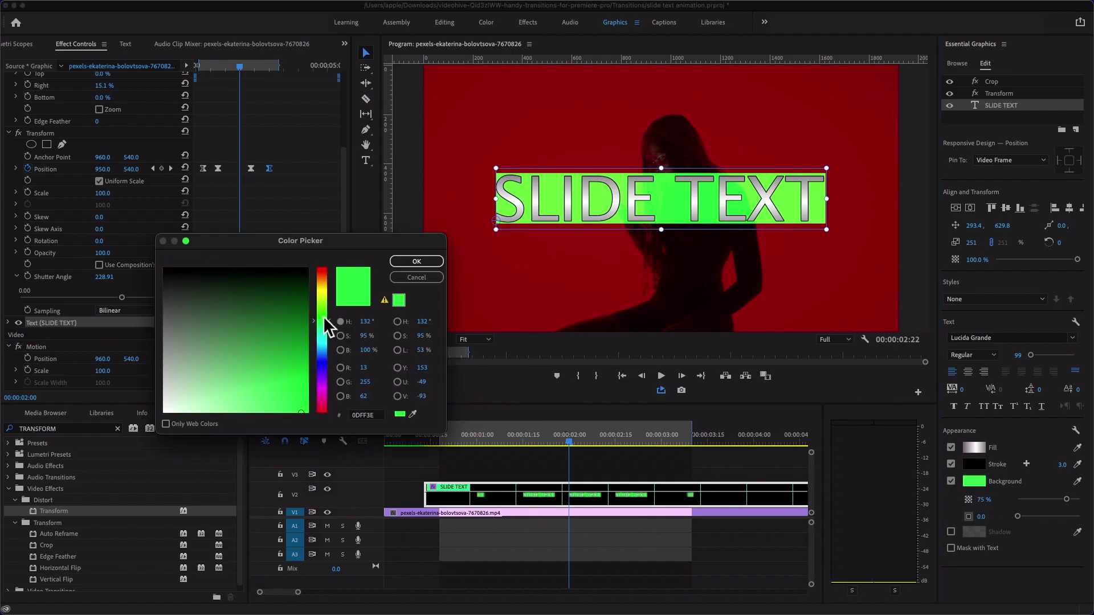
pyautogui.moveTo(326, 327); pyautogui.dragTo(313, 384)
pyautogui.click(419, 261)
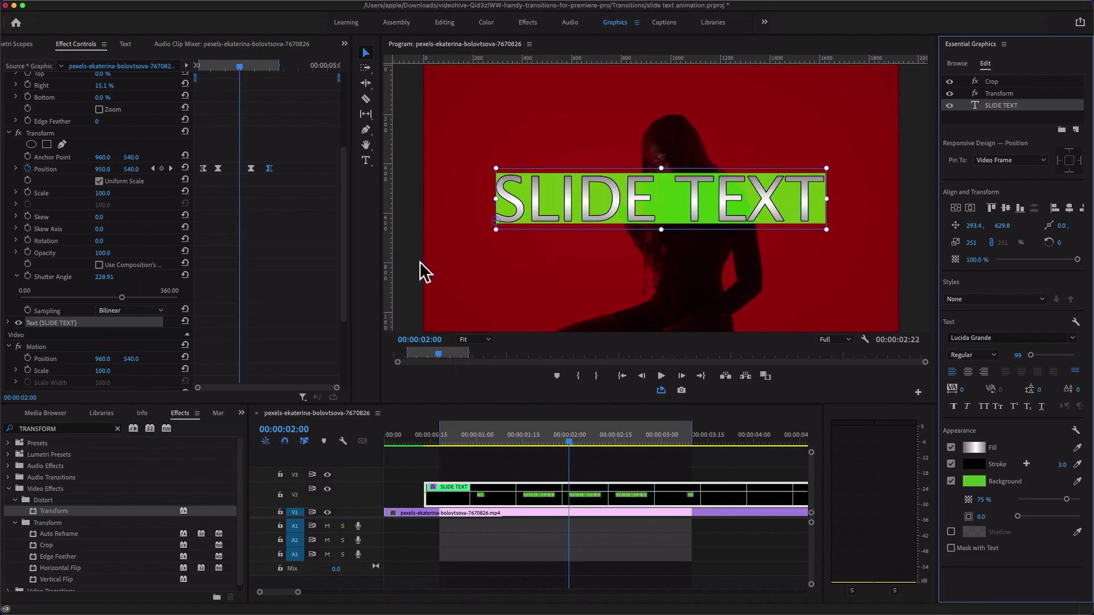
pyautogui.click(1036, 500)
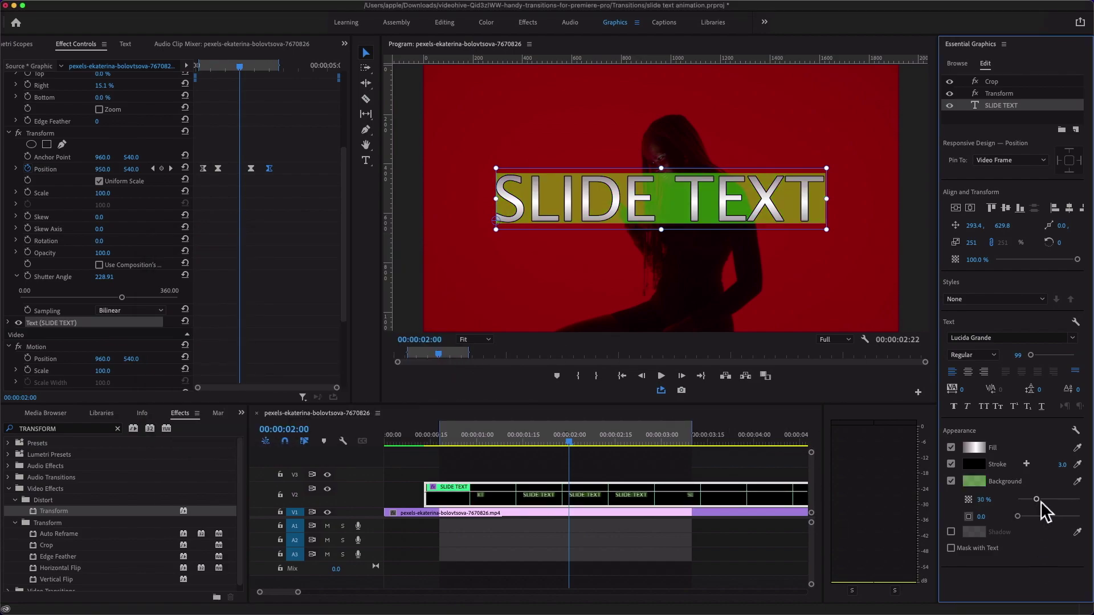
# - Render the preview from the start of the SLIDE TEXT clip, then scrub and play the animation with its background
pyautogui.click(424, 441)
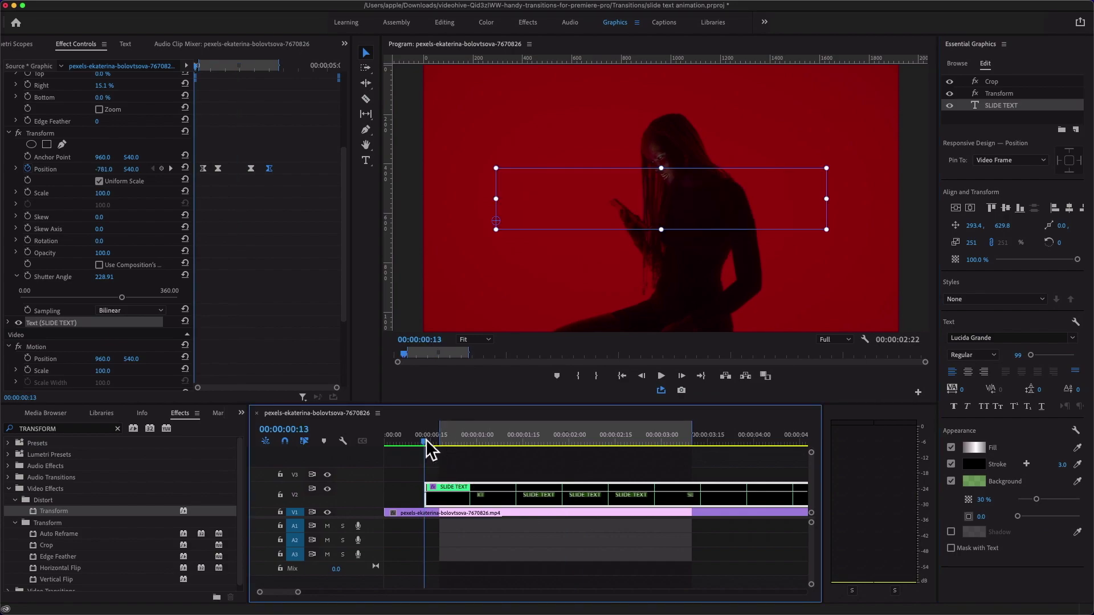
pyautogui.press('Return')
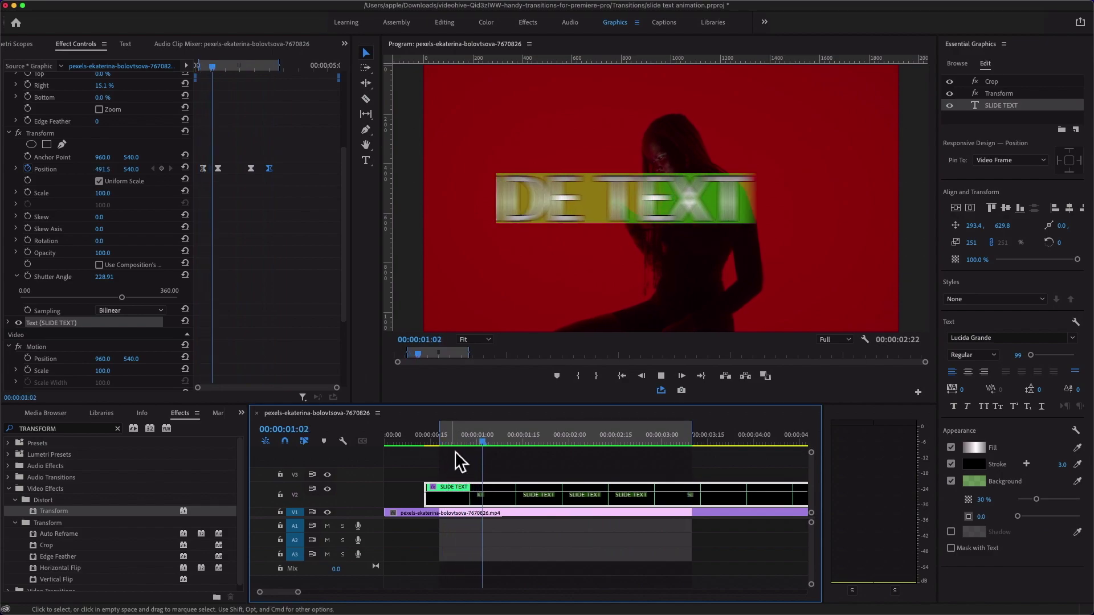
pyautogui.click(507, 442)
pyautogui.moveTo(515, 446); pyautogui.dragTo(381, 447)
pyautogui.press('space')
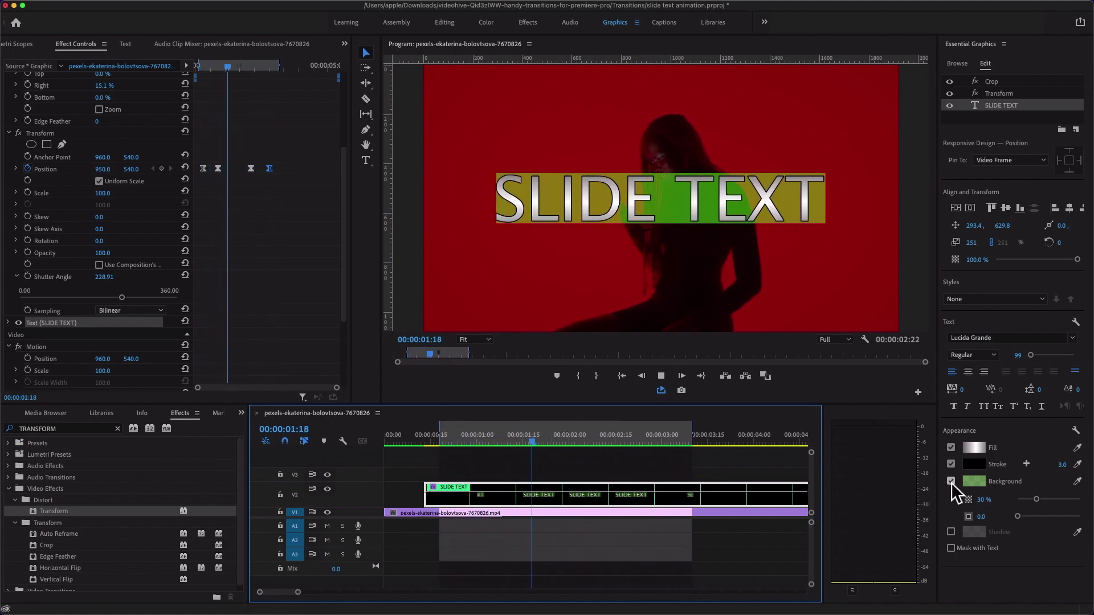
pyautogui.press('space')
# - Recolour the title background black and set its opacity to 51%
pyautogui.click(973, 482)
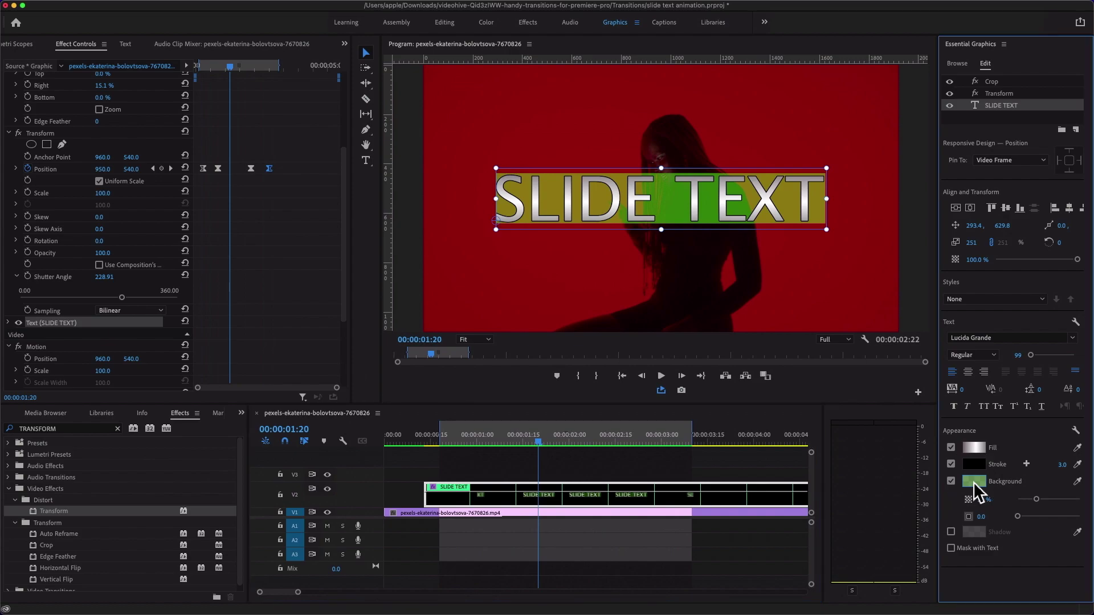
pyautogui.click(416, 261)
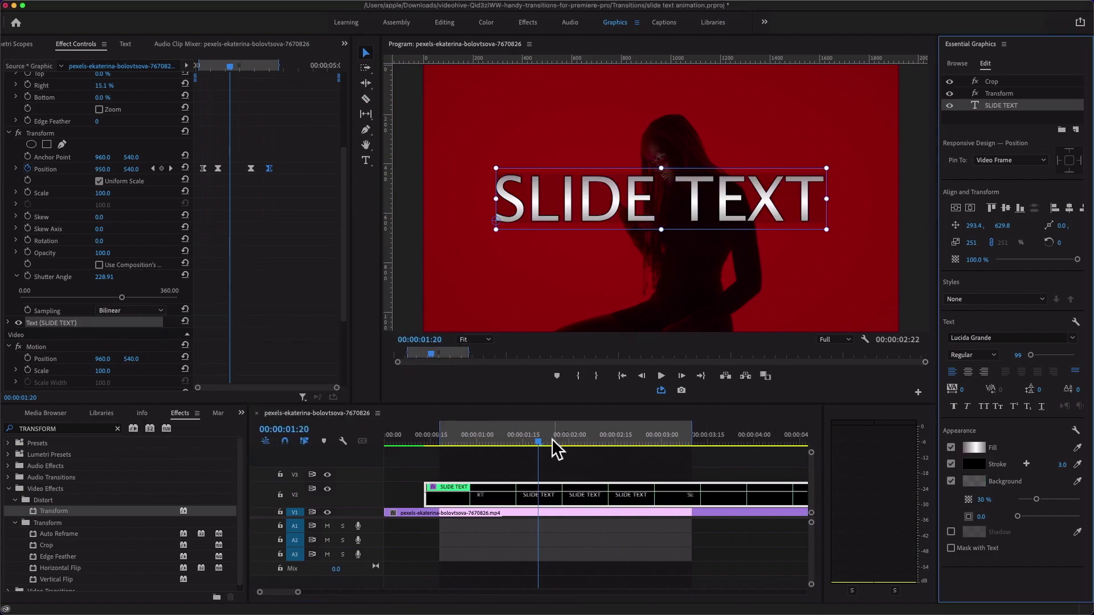
pyautogui.click(1052, 499)
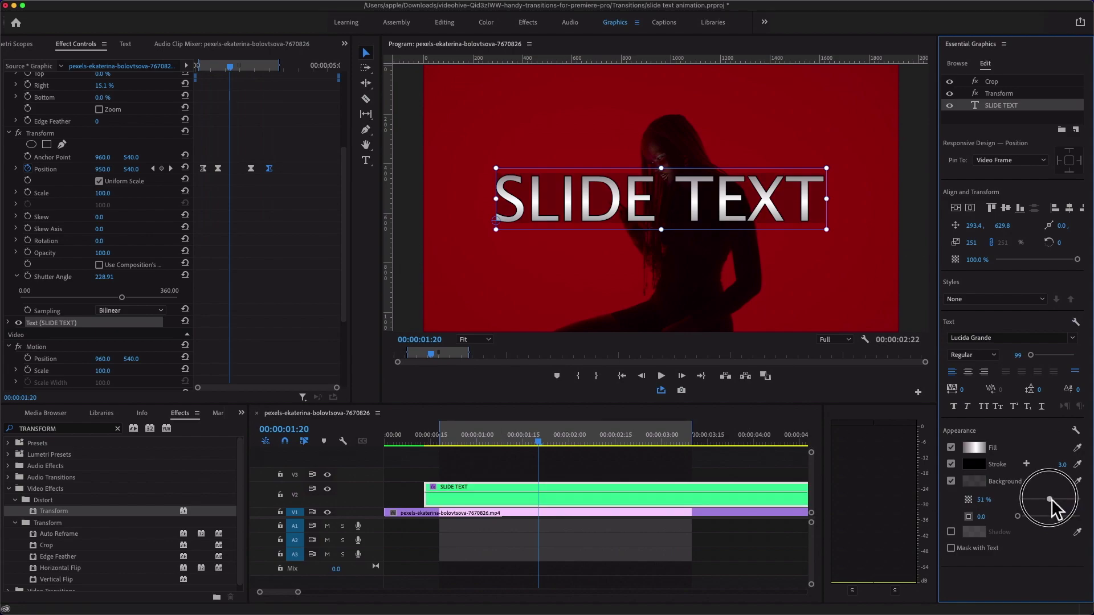
pyautogui.moveTo(1051, 501)
pyautogui.mouseDown()
pyautogui.moveTo(1068, 507)
pyautogui.moveTo(1051, 502)
pyautogui.mouseUp()
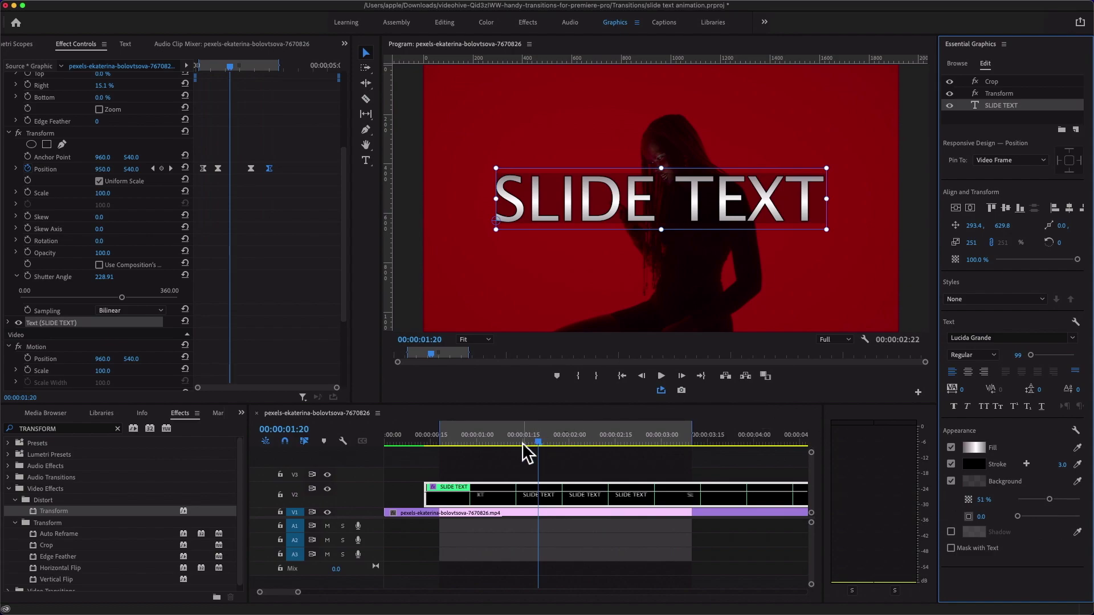
# - Render the preview again, watch the slide animation in full screen, and return to the normal view
pyautogui.press('Return')
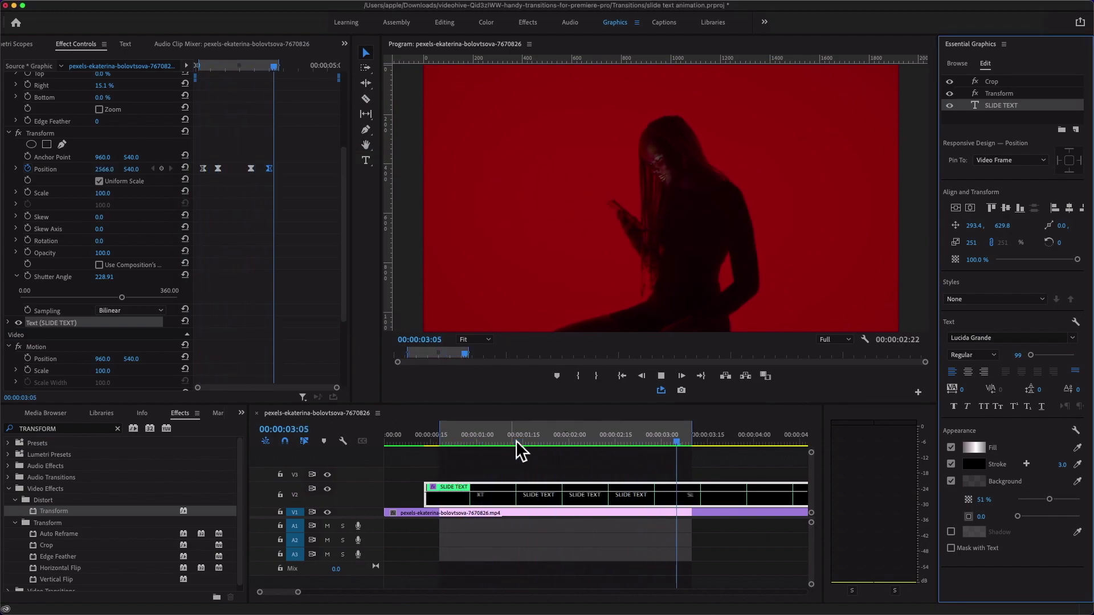
pyautogui.hotkey('ctrl', 'shift', 'f')
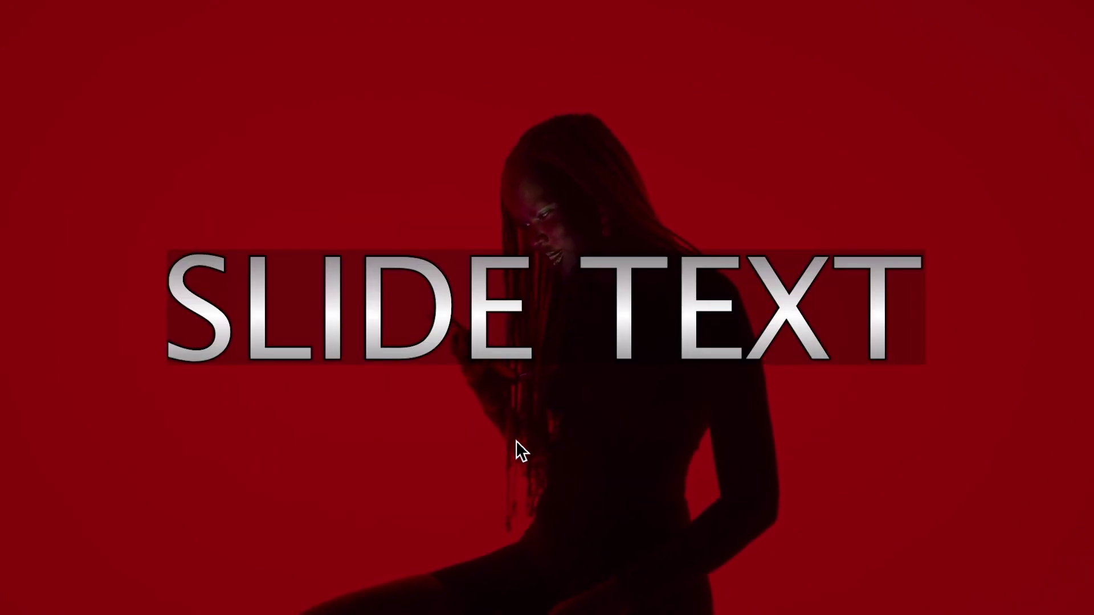
pyautogui.press('Escape')
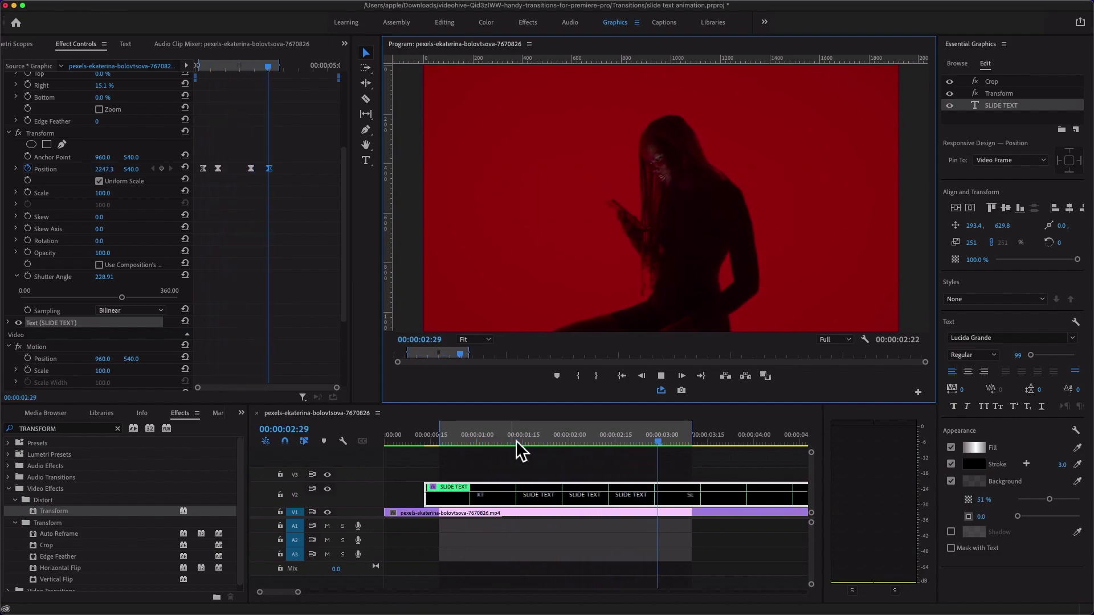
# - Move to 00:00:01:13, where the title is visible, and save its look as a new text style named Text Style
pyautogui.moveTo(515, 440)
pyautogui.mouseDown()
pyautogui.moveTo(499, 442)
pyautogui.moveTo(516, 443)
pyautogui.mouseUp()
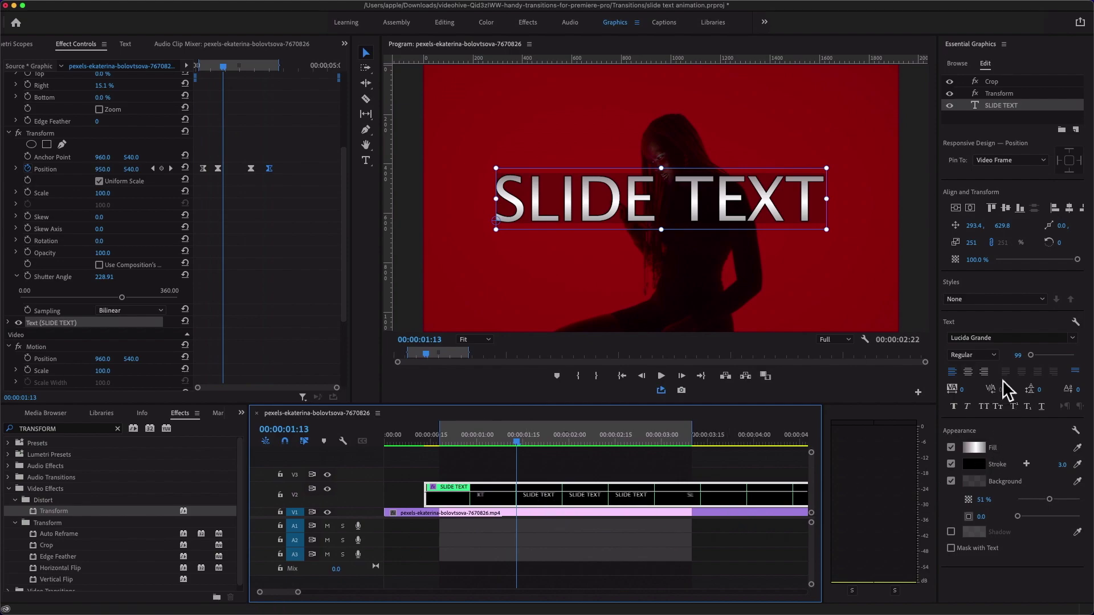
pyautogui.click(987, 311)
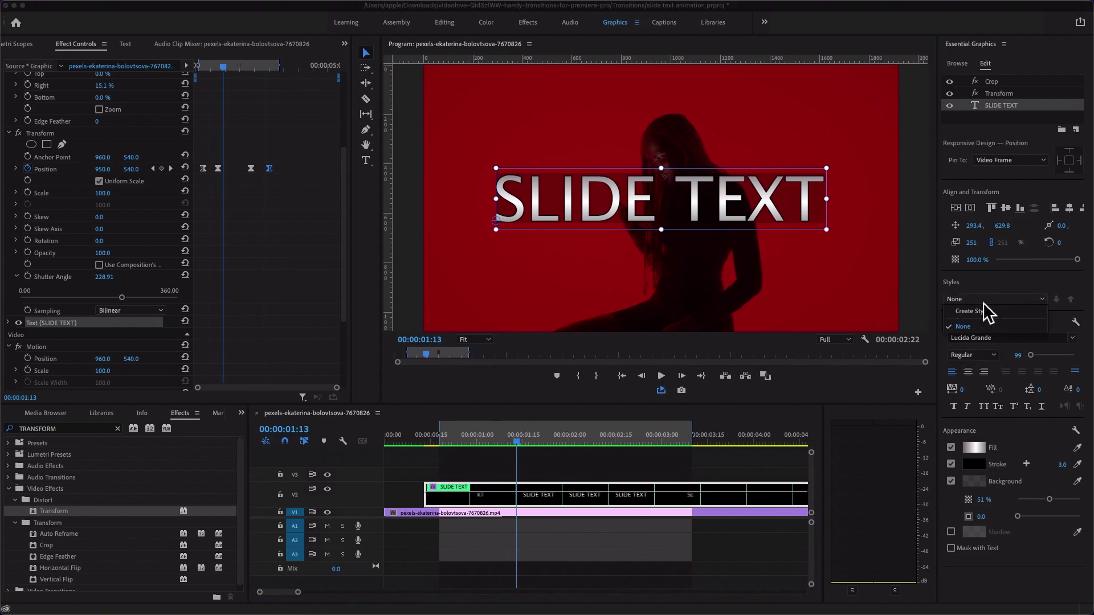
pyautogui.click(989, 318)
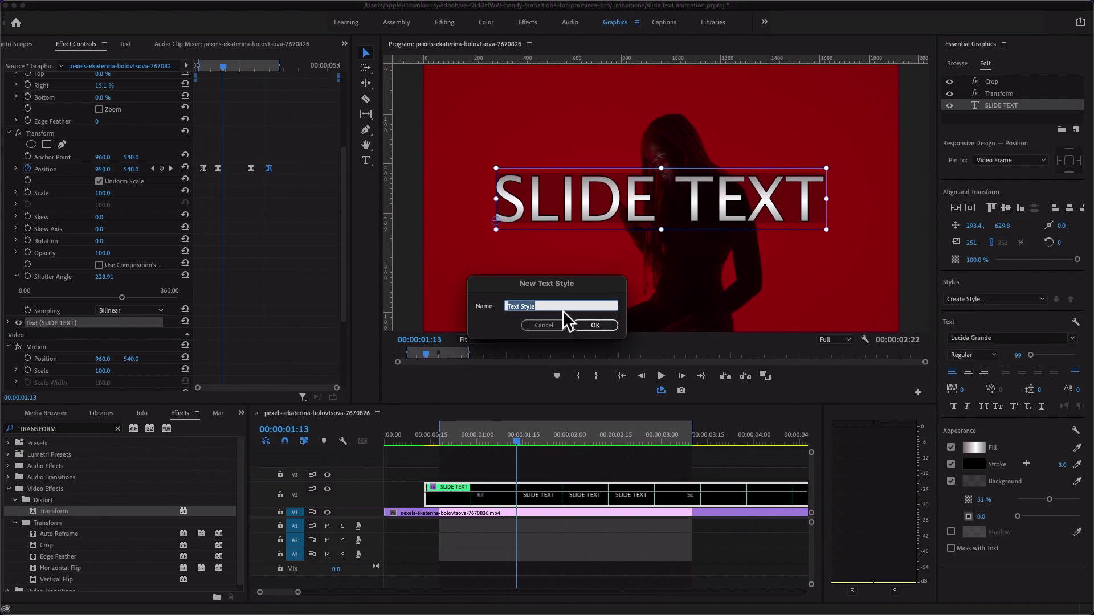
pyautogui.click(594, 326)
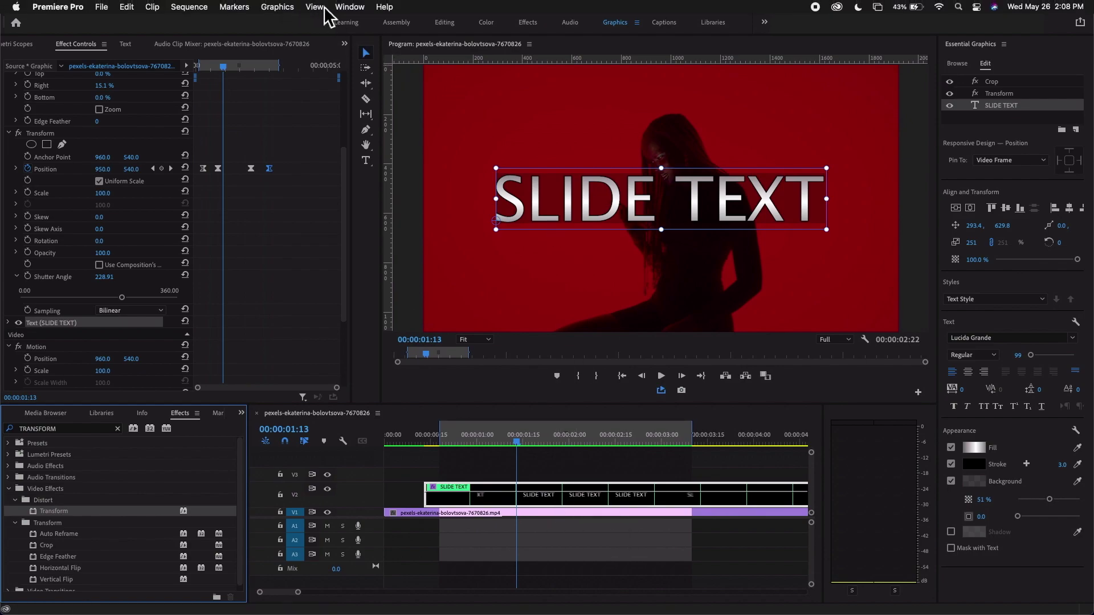
# - Export the SLIDE TEXT clip as a motion graphics template named slide text animation to the Local Templates Folder, including a video thumbnail
pyautogui.click(280, 7)
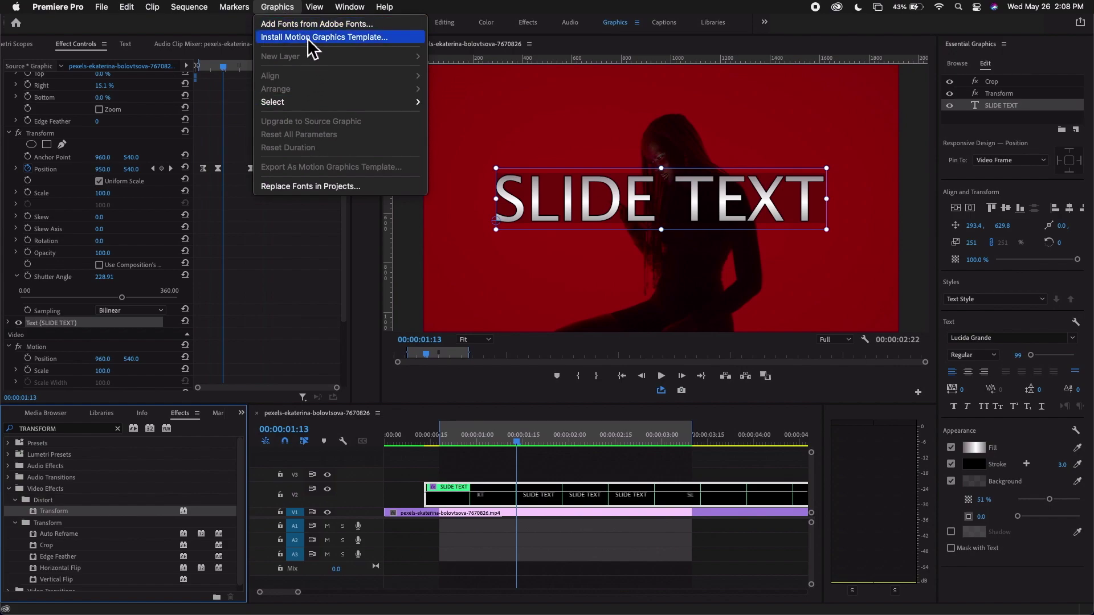
pyautogui.click(566, 547)
pyautogui.click(448, 491)
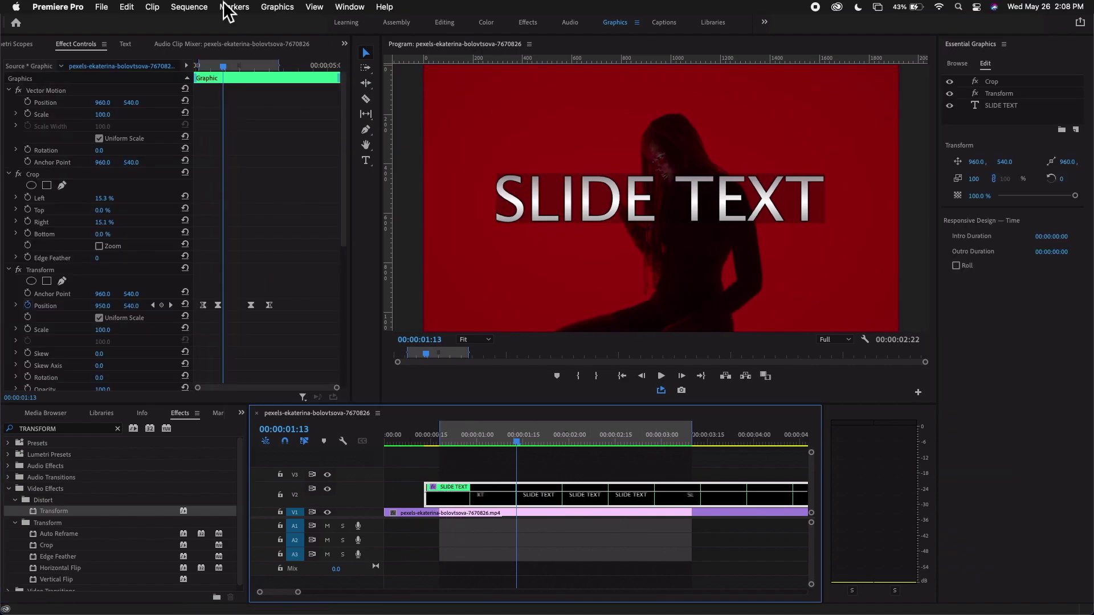
pyautogui.click(283, 8)
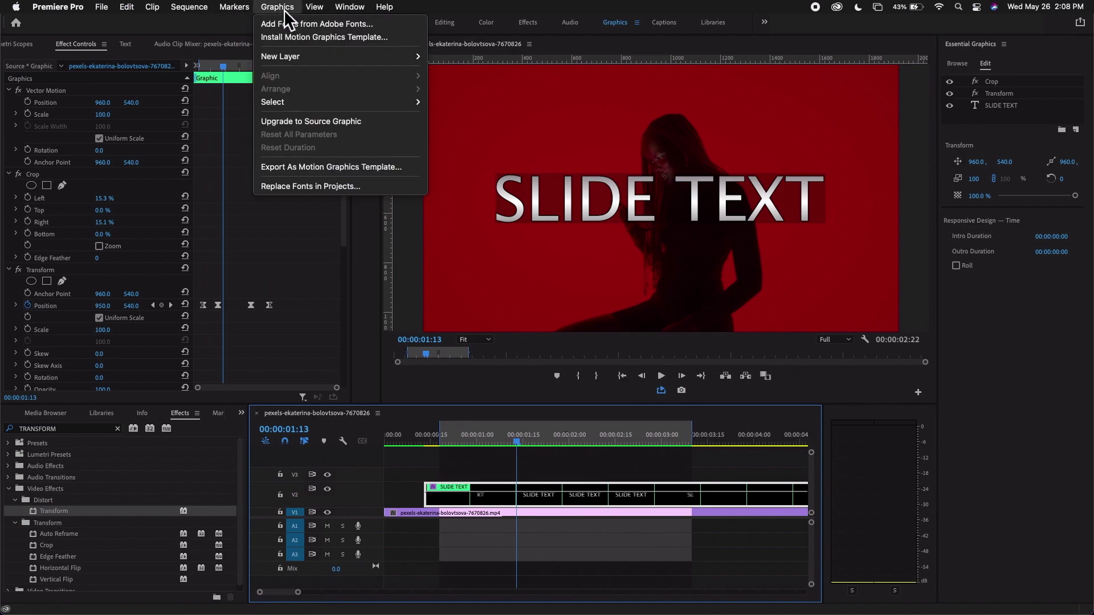
pyautogui.click(346, 168)
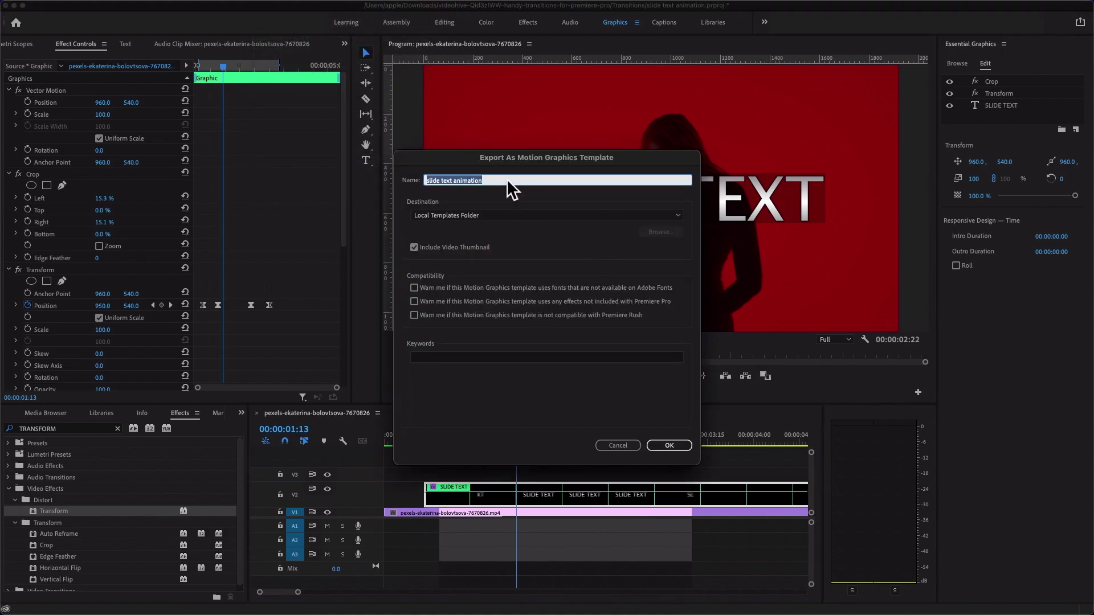
pyautogui.click(669, 445)
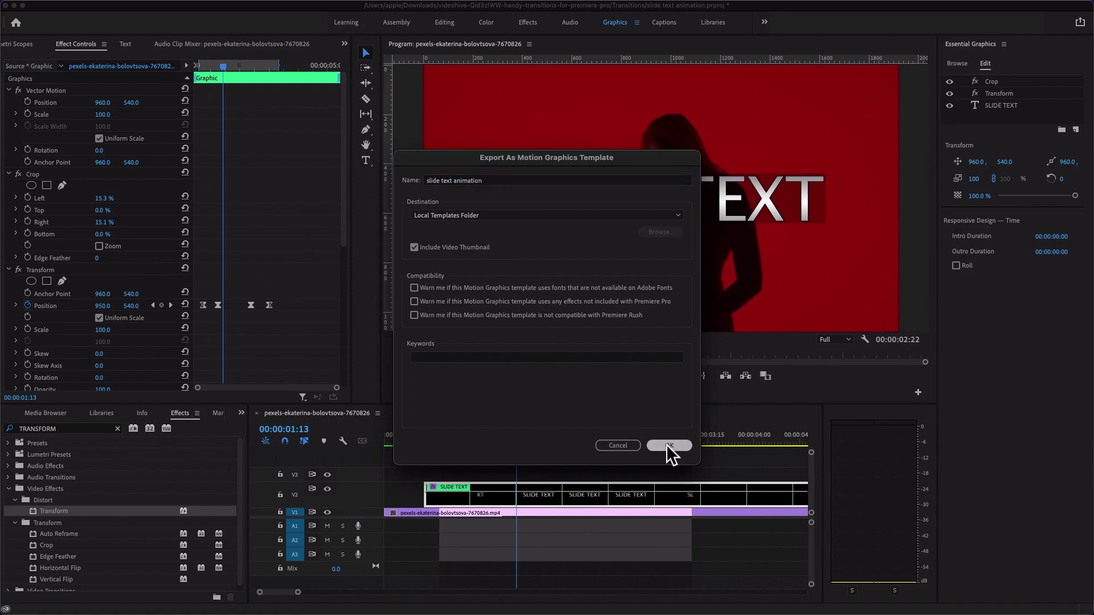